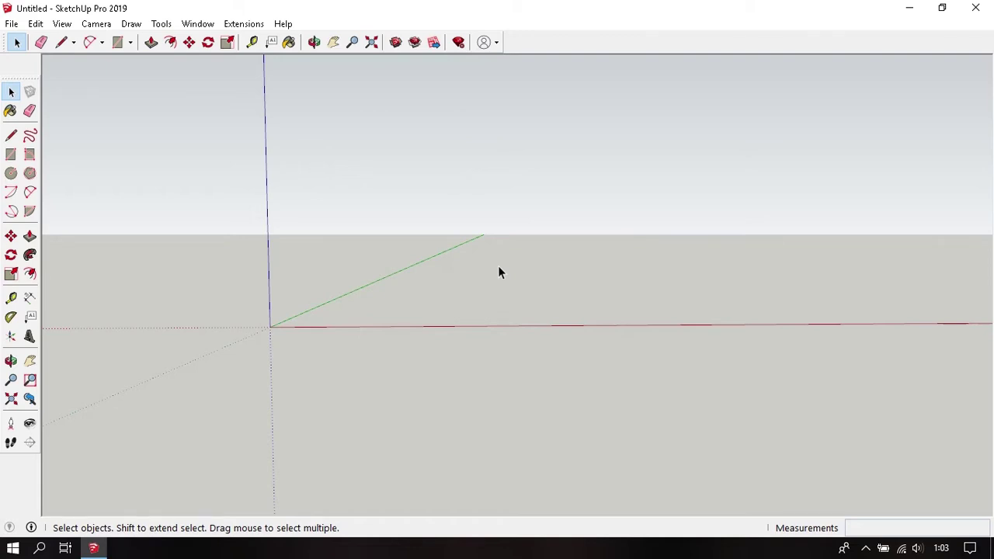
Draw a 1538;100 mm rectangle from the origin along the red axis and recentre the view on it
key(r)
click(269, 327)
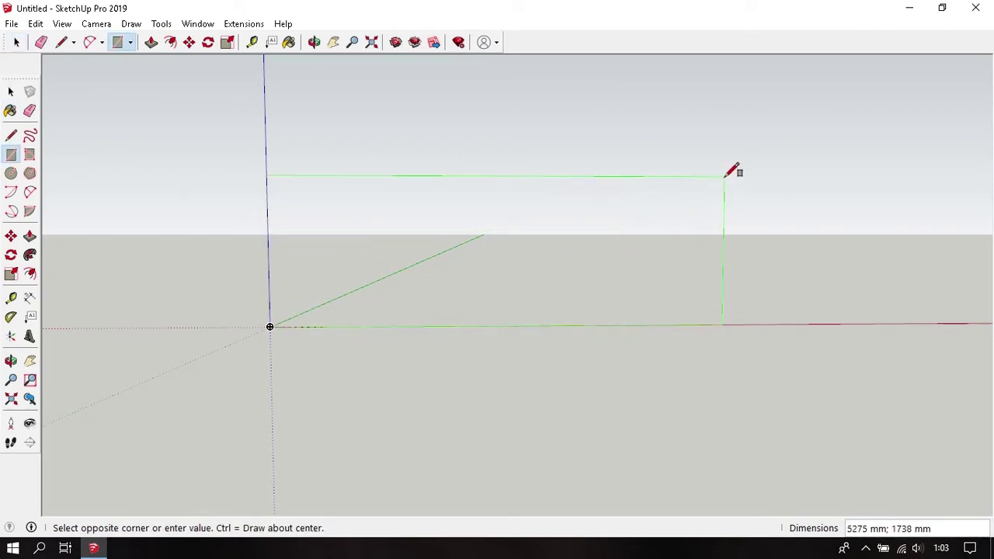
text(1)
text(5)
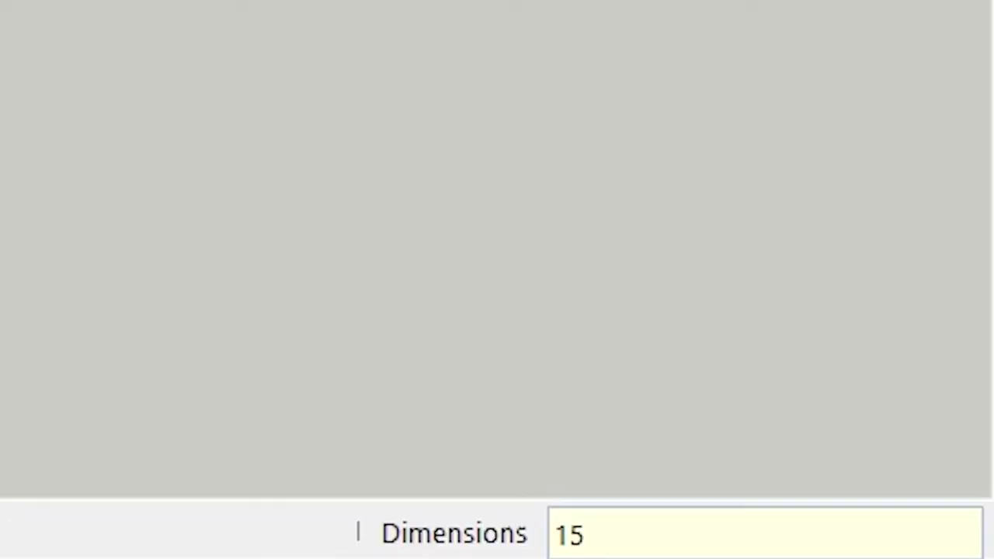
text(38)
text(;)
text(100)
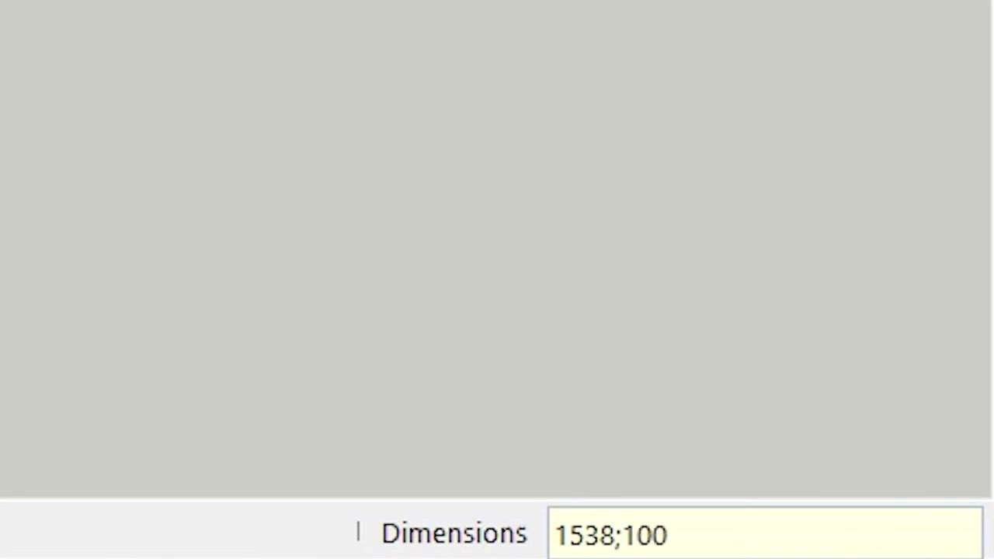
key(Return)
key(space)
scroll(313, 332, up, 2)
scroll(313, 332, up, 2)
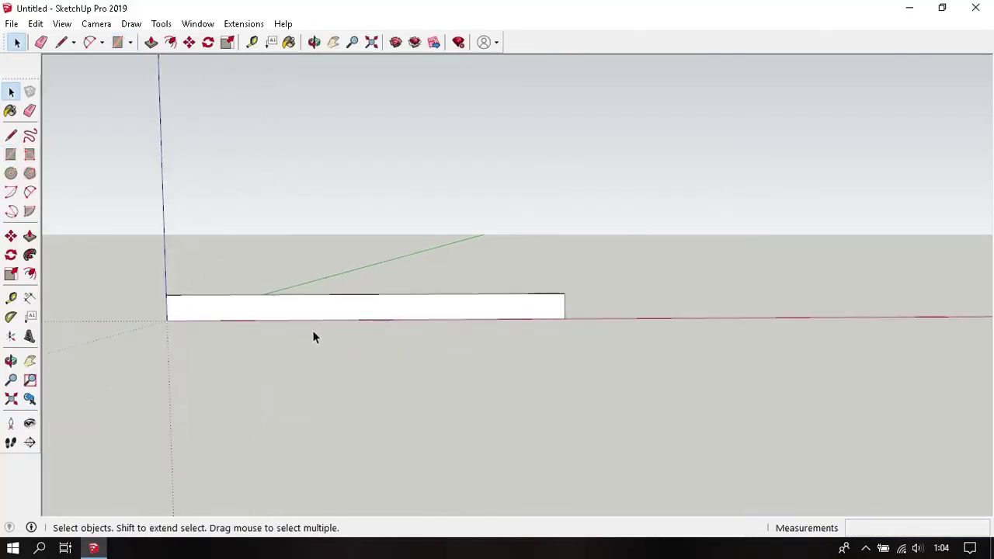
shift+middle_drag(314, 337, 446, 361)
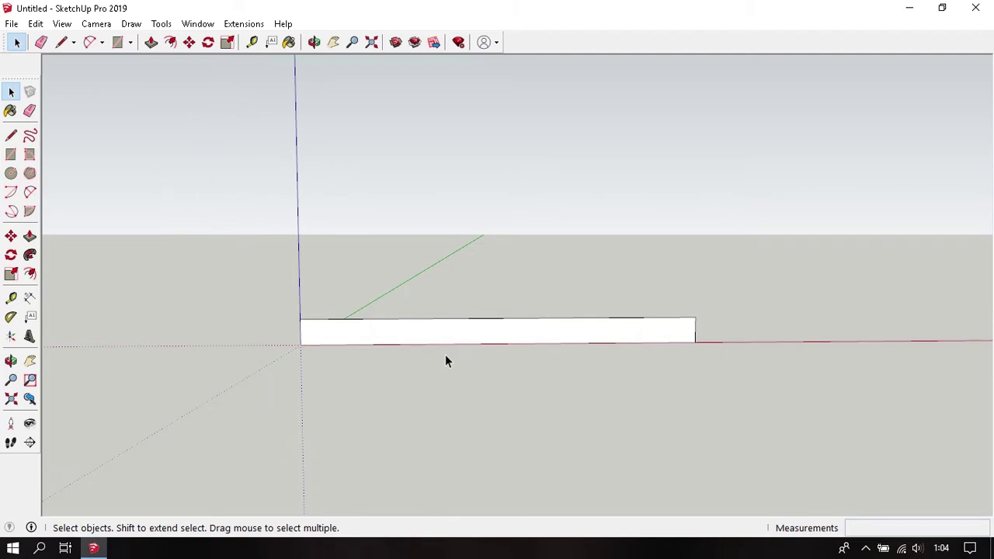
Measure the rectangle with the Tape Measure to confirm its 1538 mm length
key(t)
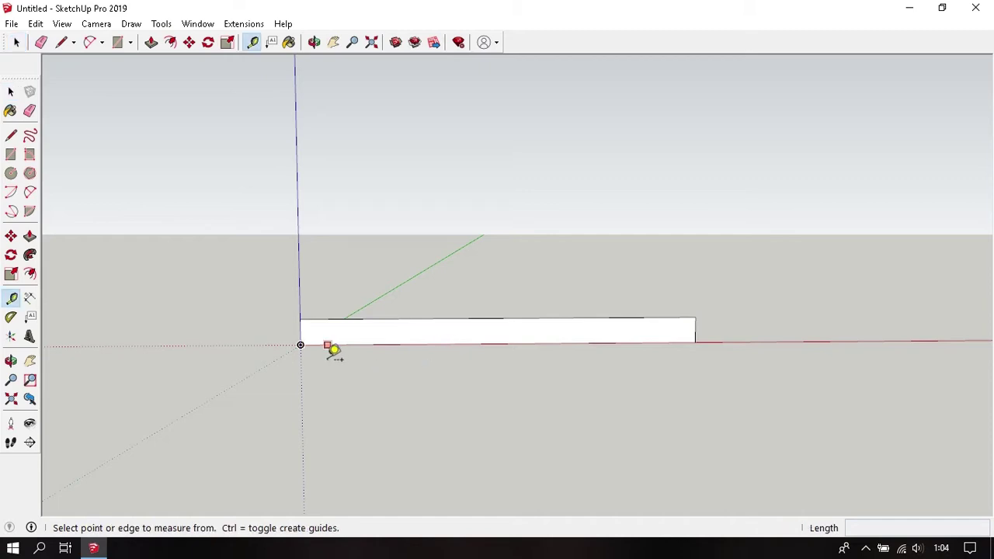
click(300, 345)
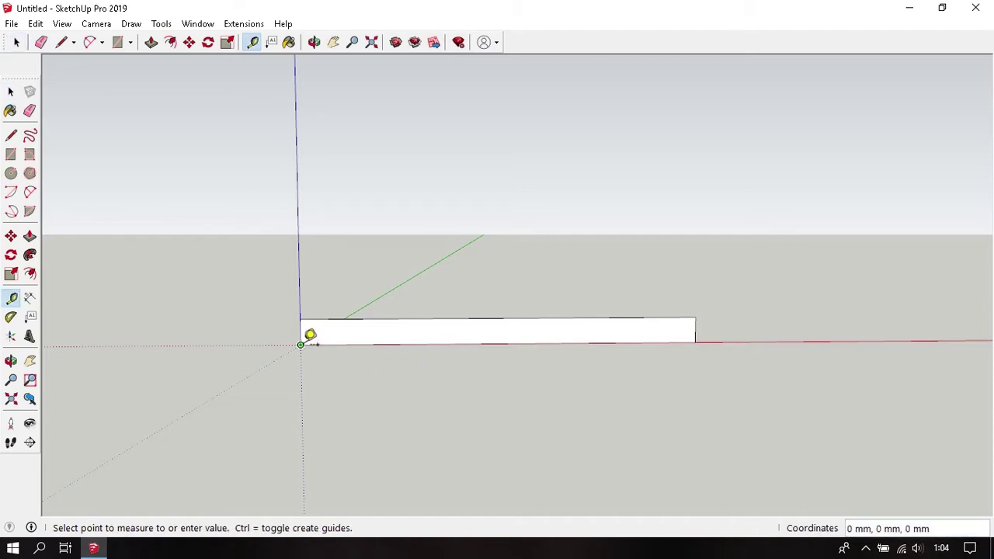
click(695, 342)
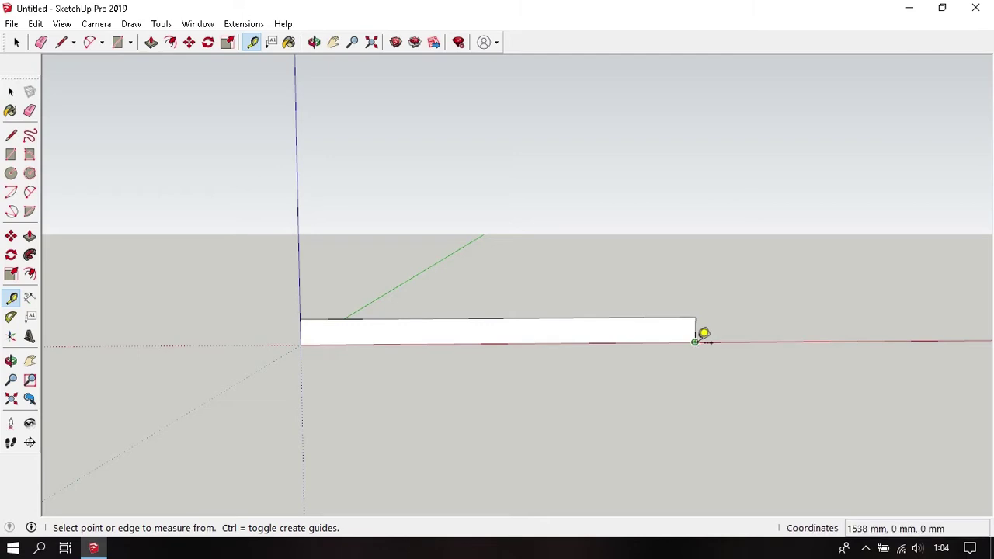
click(695, 342)
key(space)
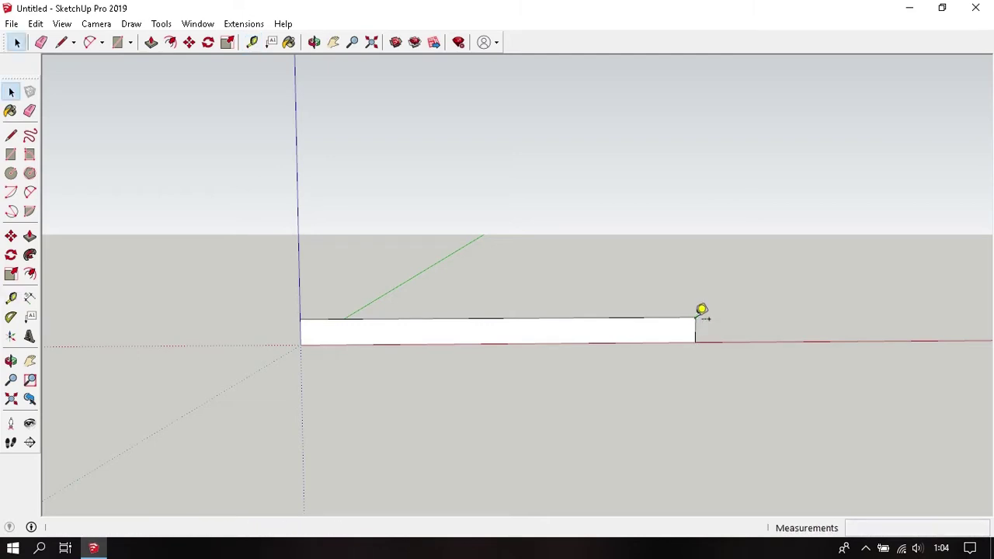
scroll(622, 334, up, 2)
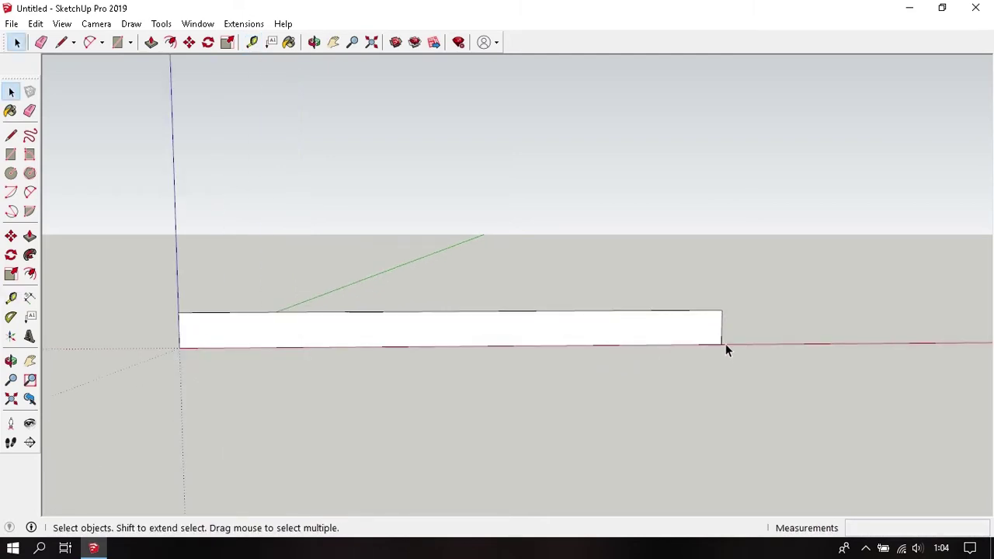
scroll(723, 346, up, 2)
scroll(720, 349, down, 2)
click(710, 310)
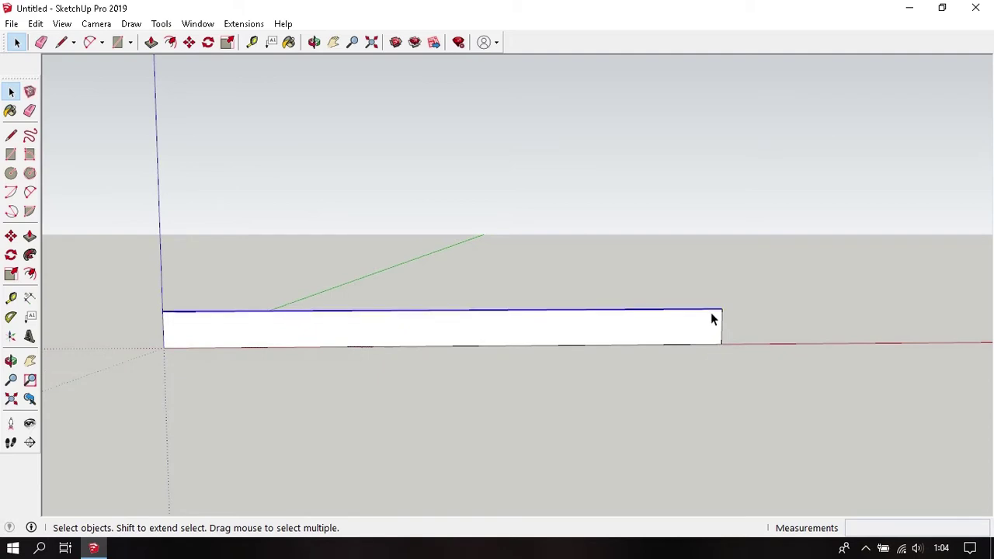
scroll(711, 312, up, 1)
key(m)
key(space)
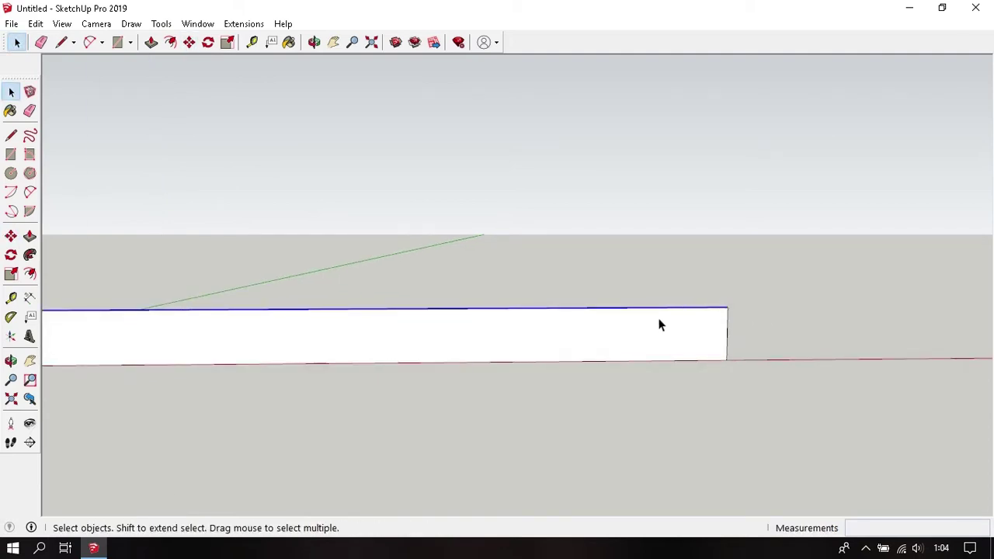
Place lengthwise guides at the rectangle's mid-height and 12 mm from it
key(t)
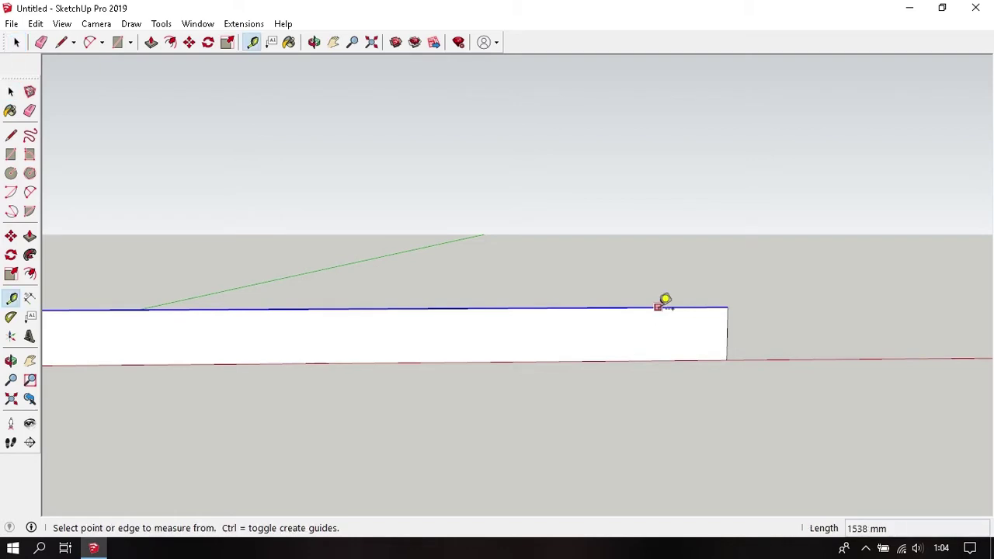
click(666, 302)
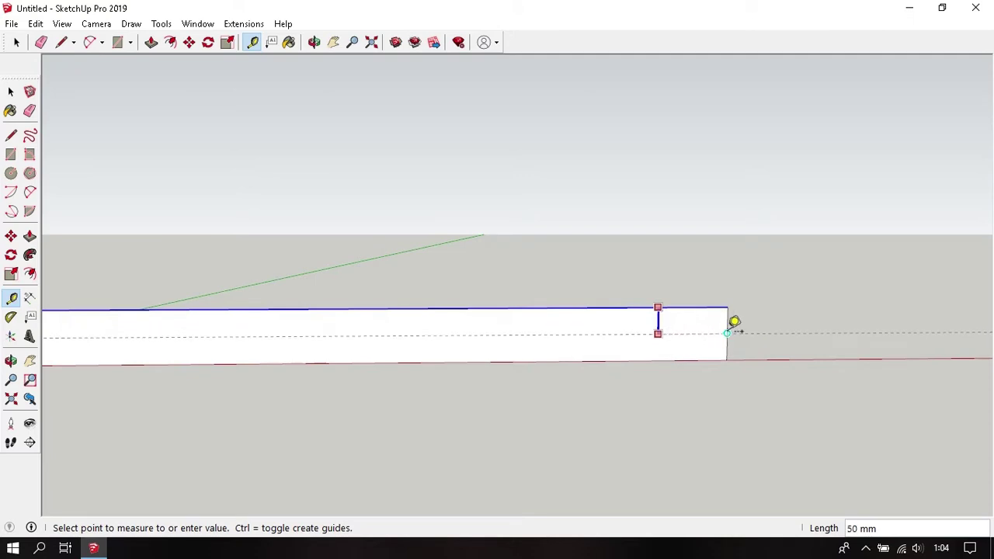
click(727, 332)
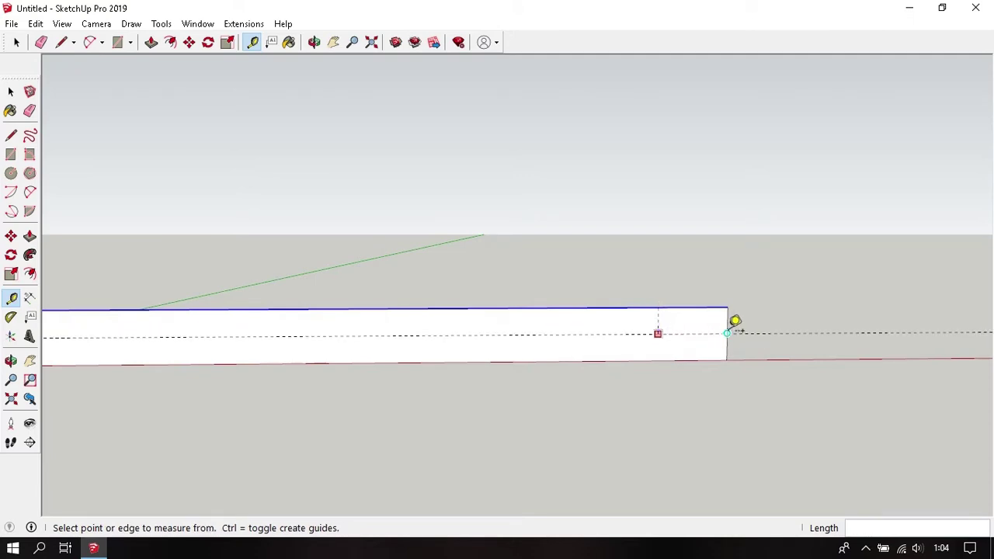
key(space)
scroll(681, 326, up, 2)
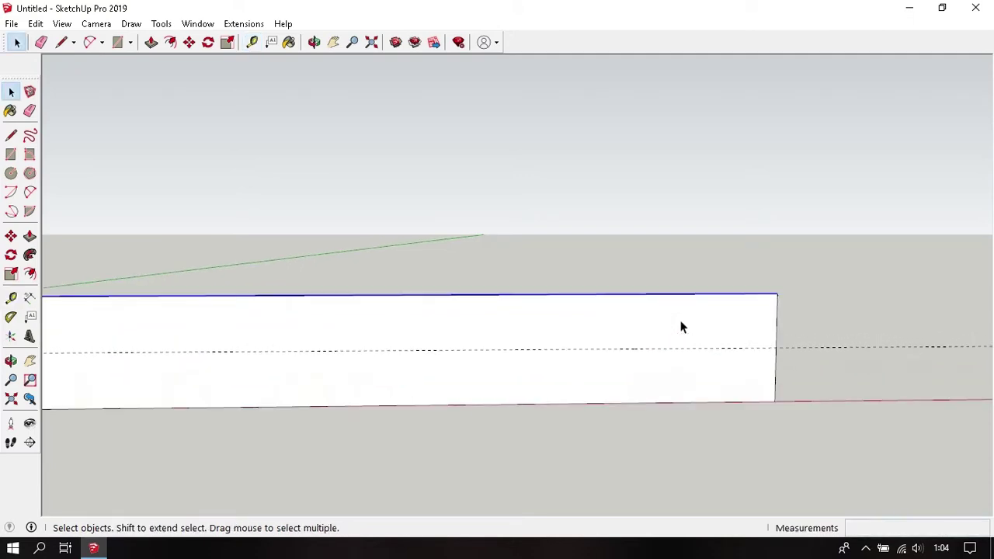
key(t)
click(653, 348)
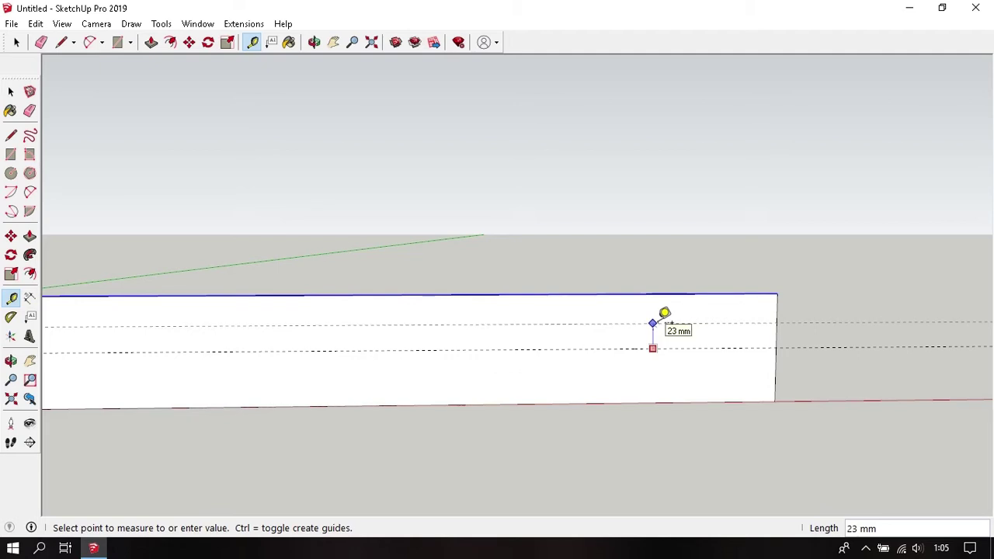
text(12)
key(Return)
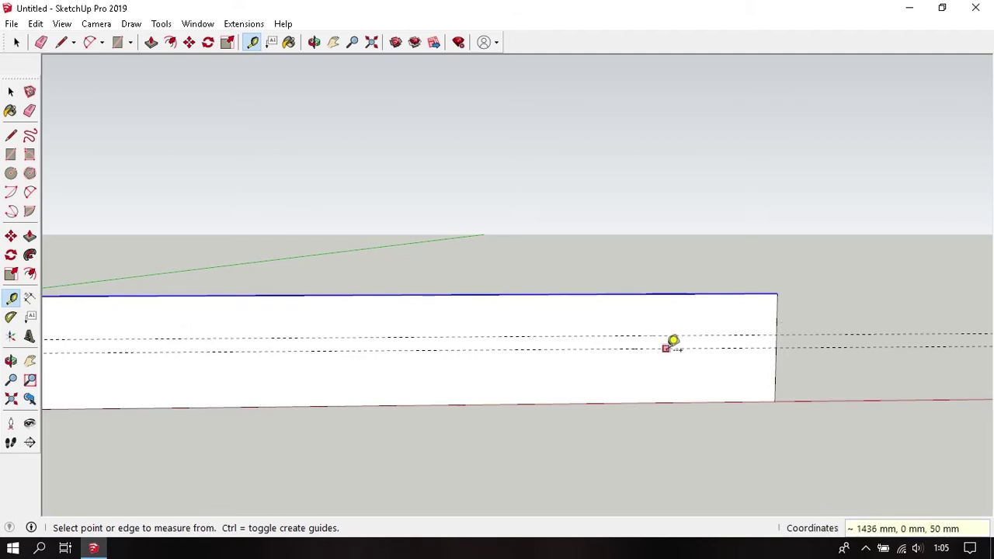
click(666, 349)
text(12)
key(Escape)
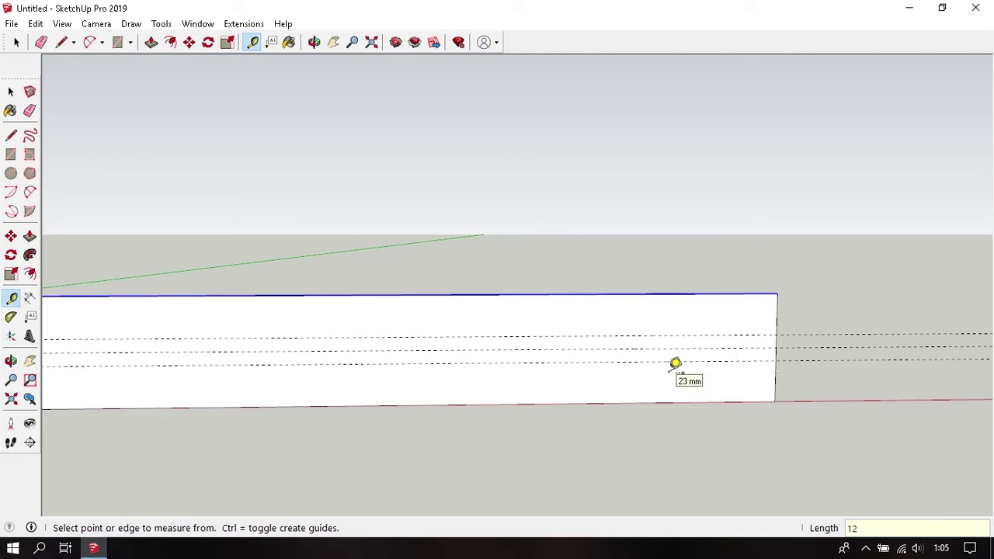
key(space)
Place crosswise guides 18,5 mm from the right edge and 23 mm further left
scroll(784, 341, up, 2)
scroll(808, 331, up, 2)
middle_drag(823, 305, 744, 331)
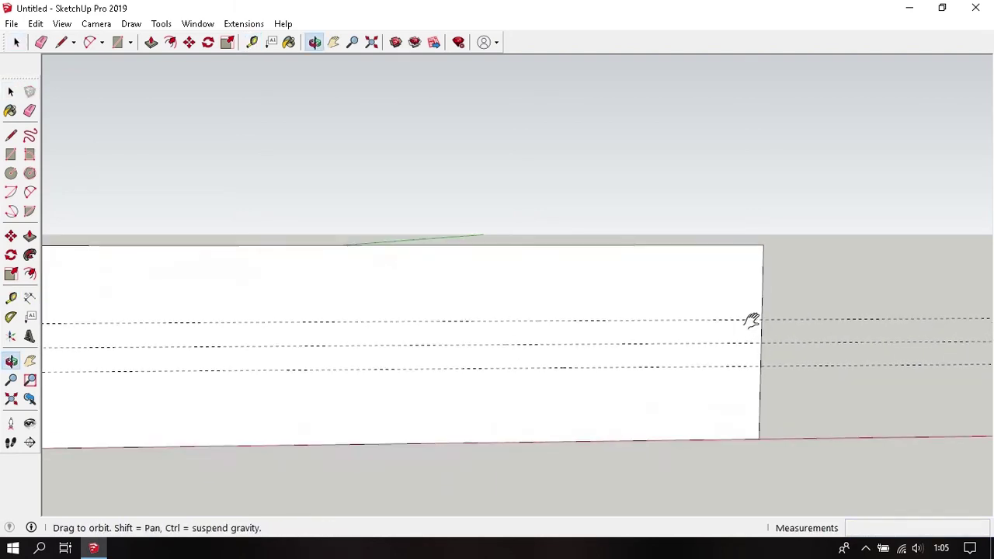
scroll(749, 331, up, 2)
key(t)
click(772, 329)
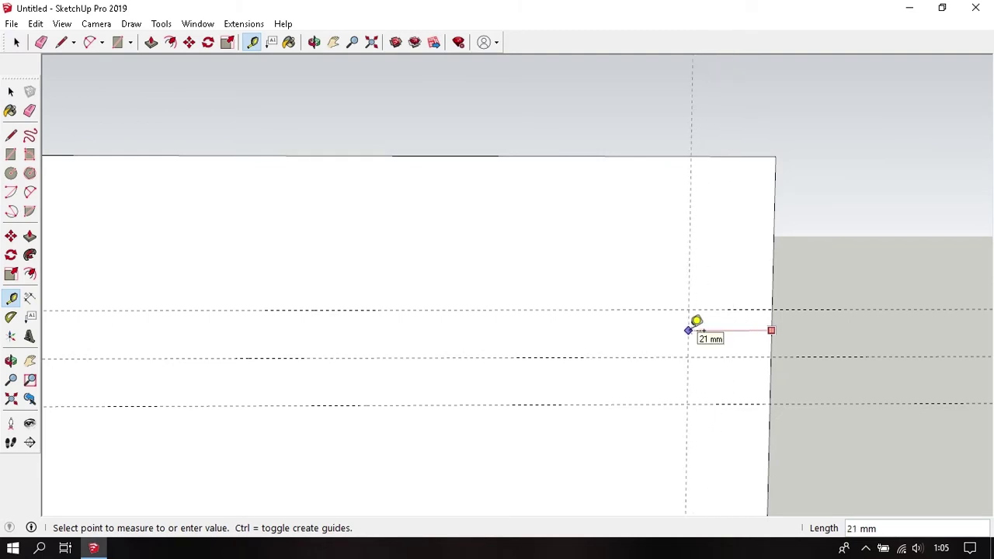
text(1)
text(8,5)
key(Return)
click(698, 325)
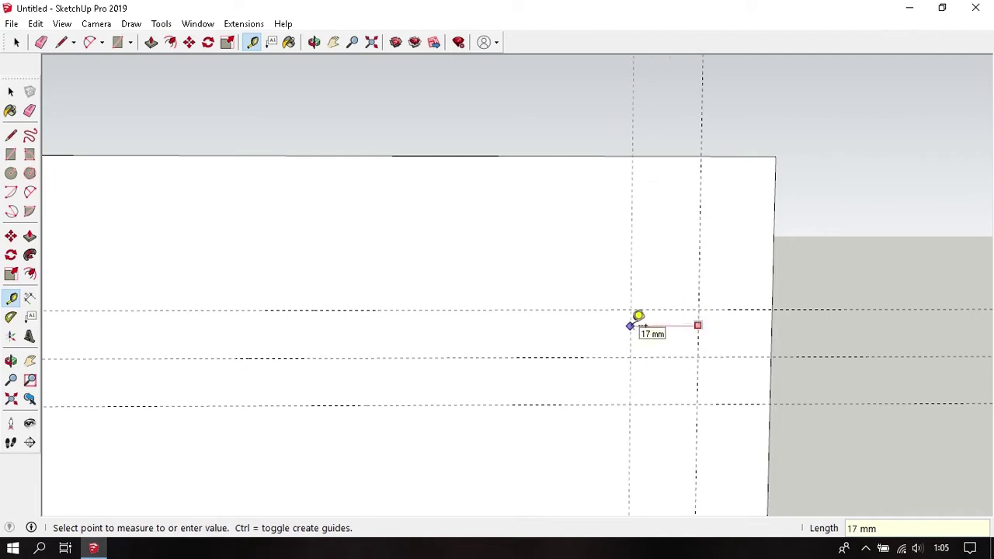
text(23)
key(Return)
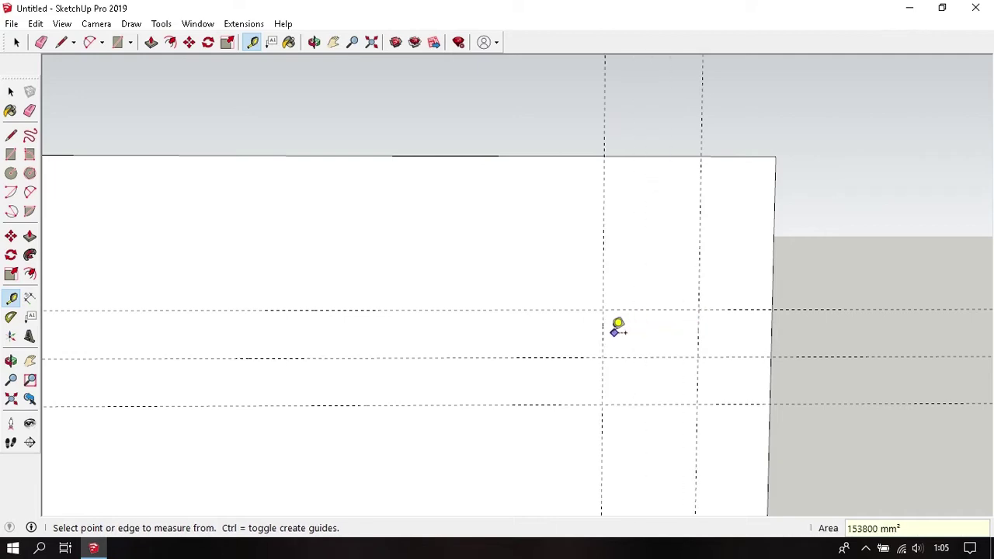
Add three more crosswise guides at 18,5, 22,5 and 18,5 mm spacings
click(604, 334)
text(18)
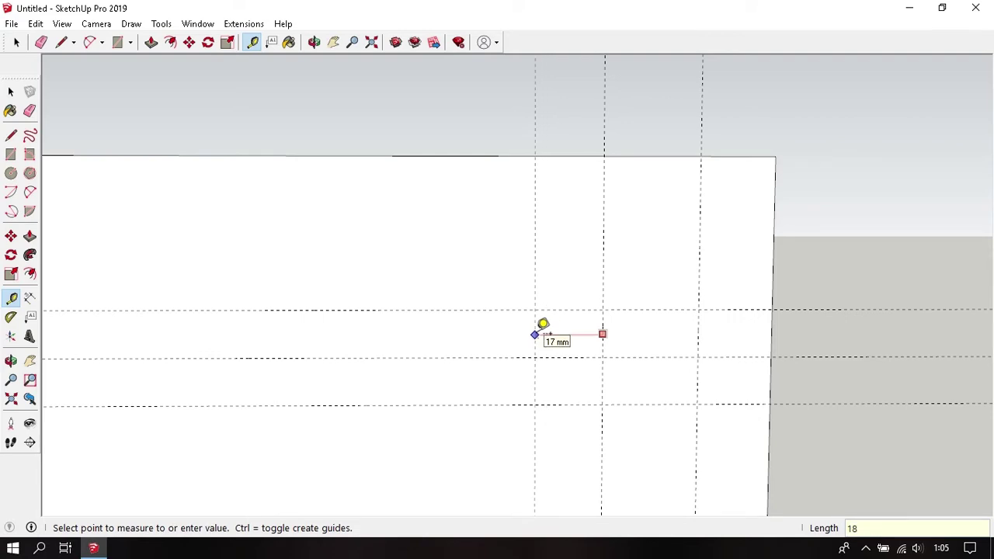
text(,5)
key(Return)
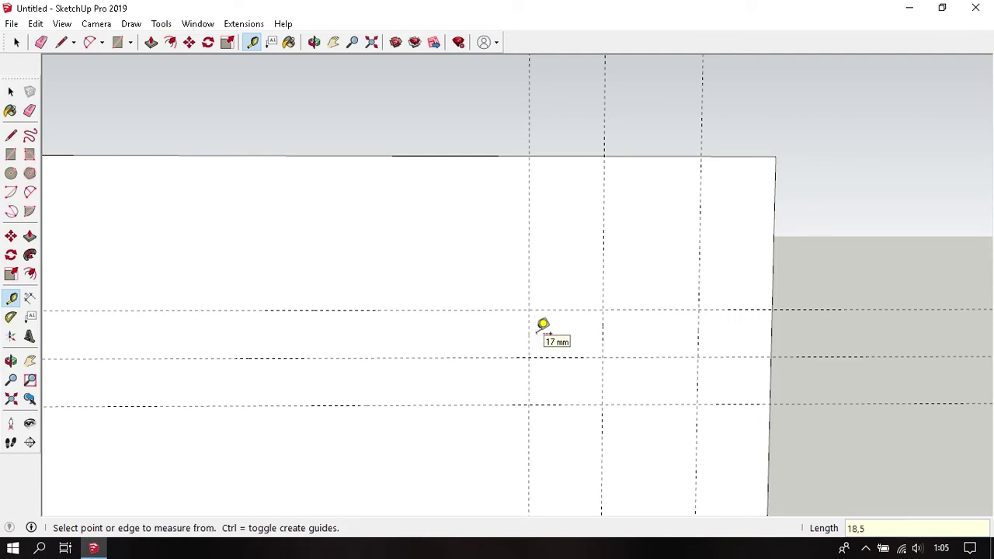
click(530, 328)
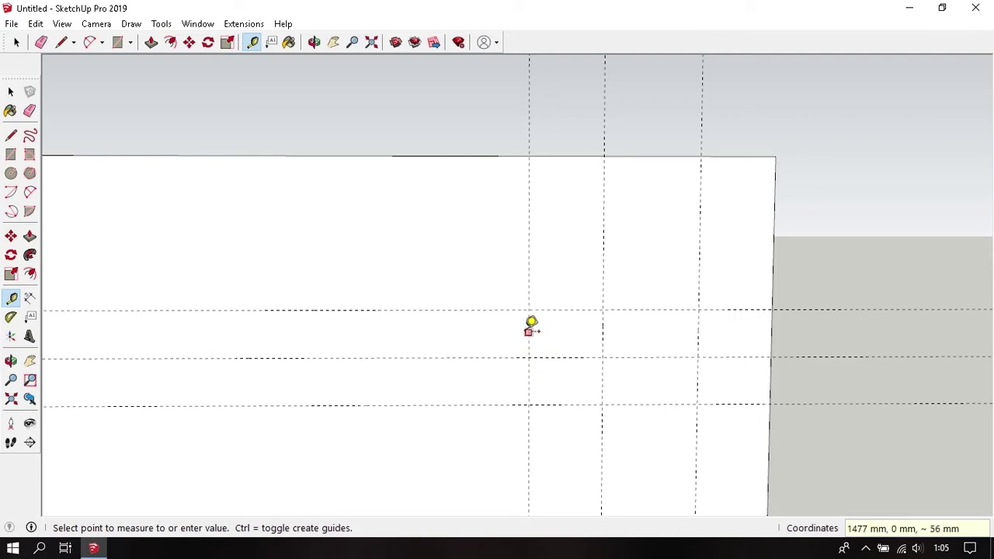
text(22)
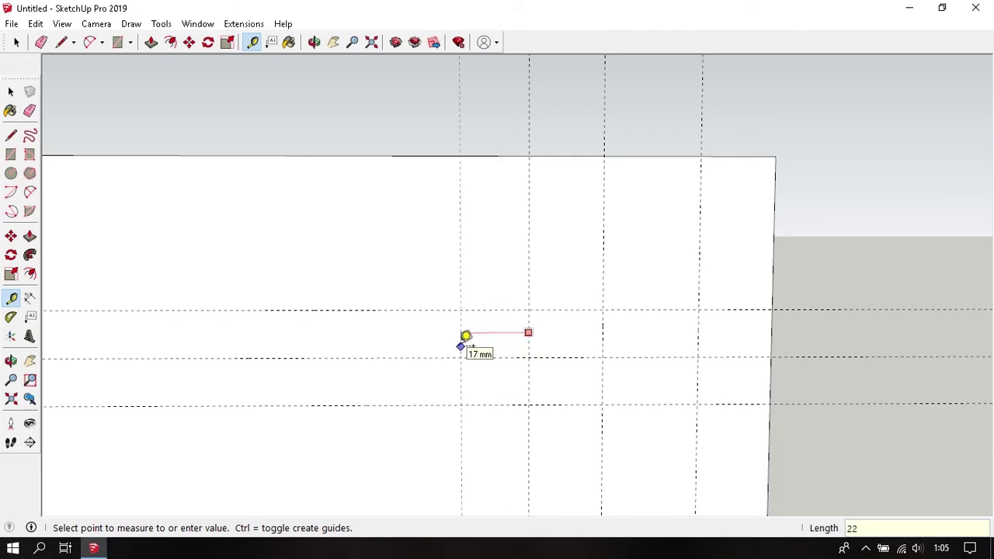
text(5)
key(Return)
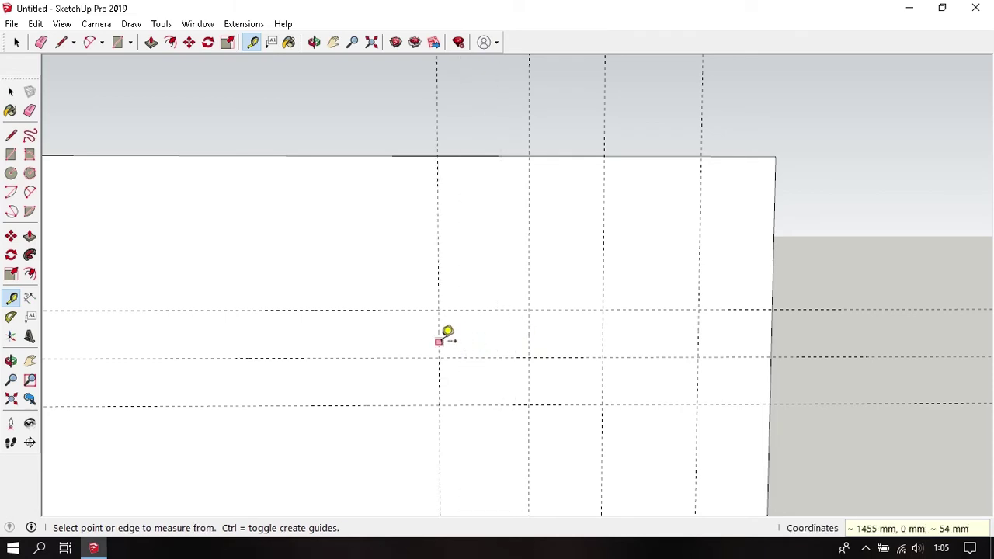
click(439, 341)
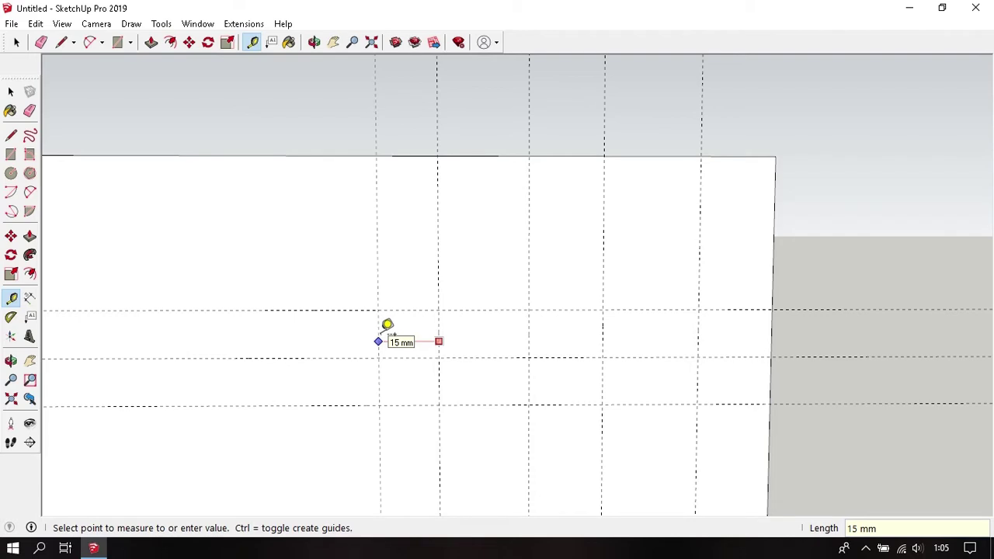
text(18,5)
key(Return)
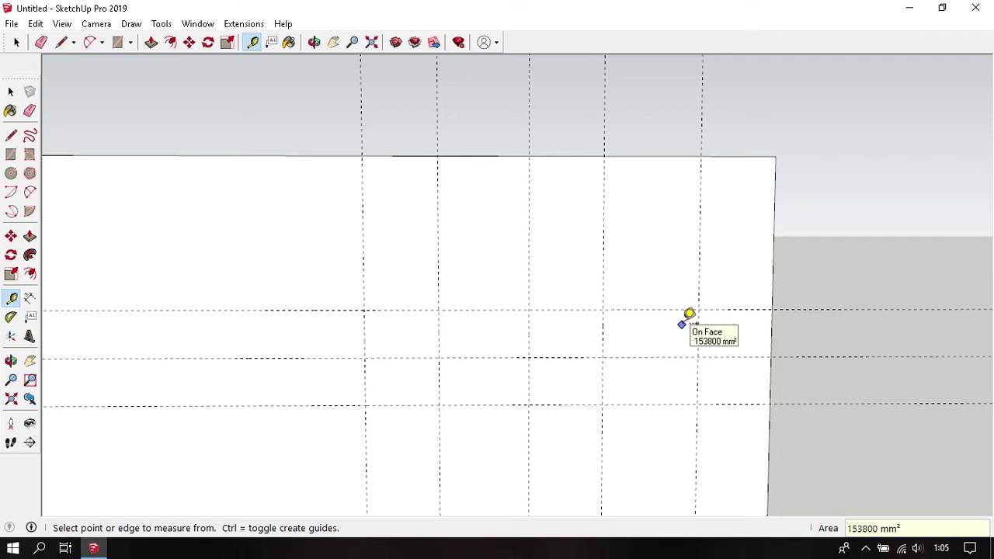
key(l)
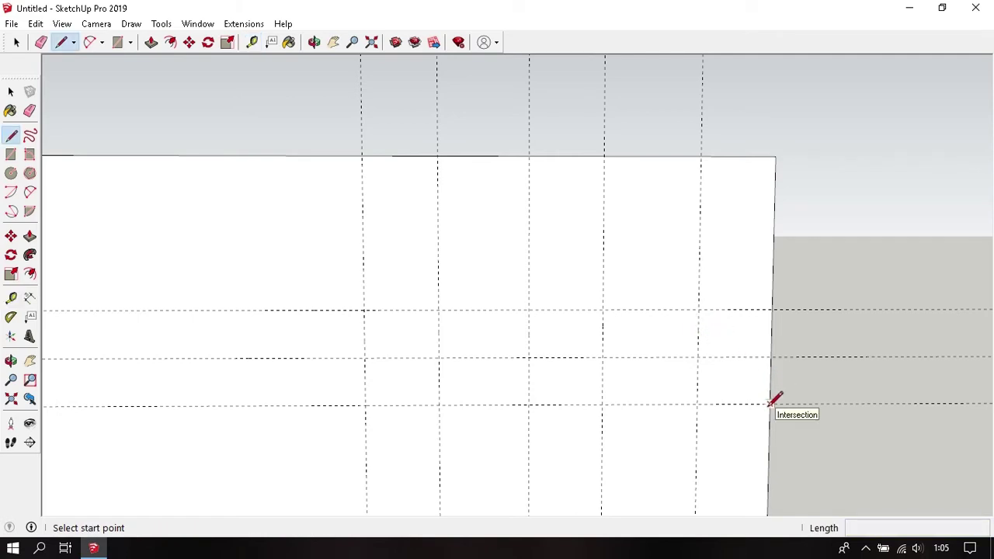
Draw lines along the guide intersections forming rising slope, flat top, falling slope, flat bottom and final rise
click(770, 403)
click(700, 309)
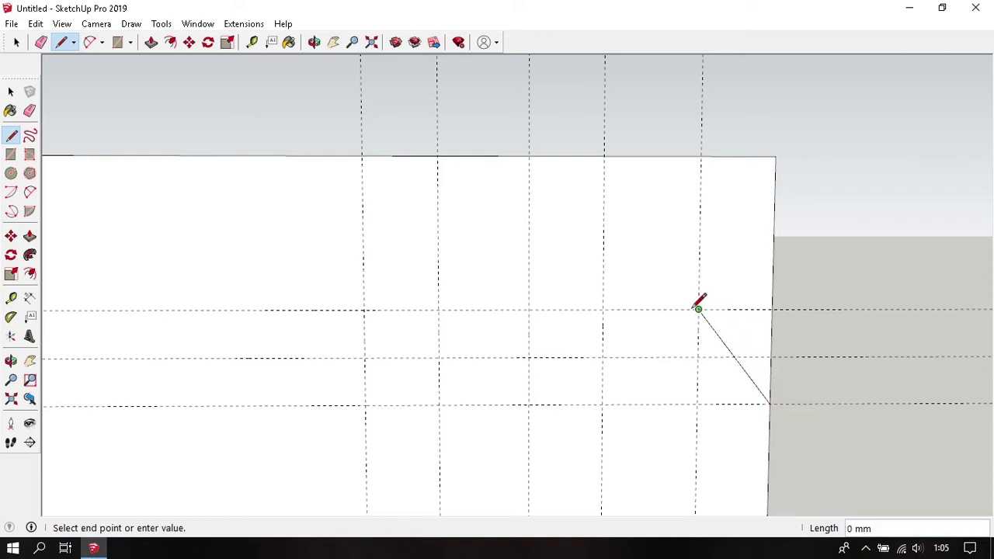
click(601, 310)
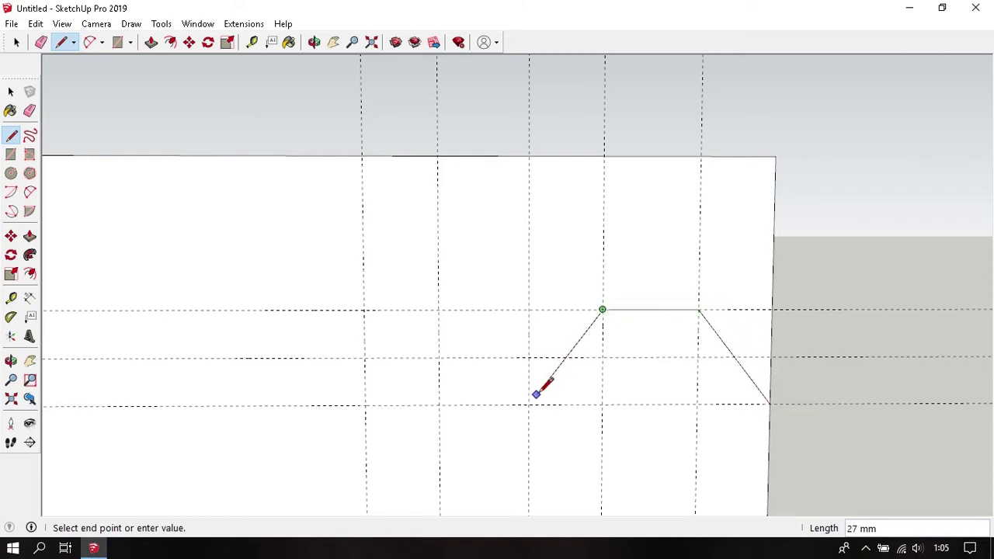
click(528, 405)
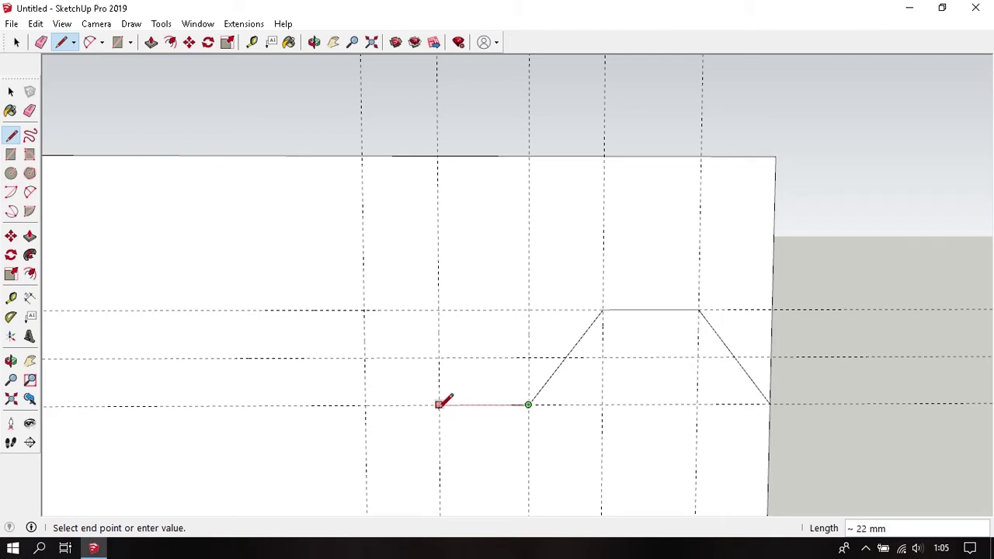
click(439, 404)
click(366, 310)
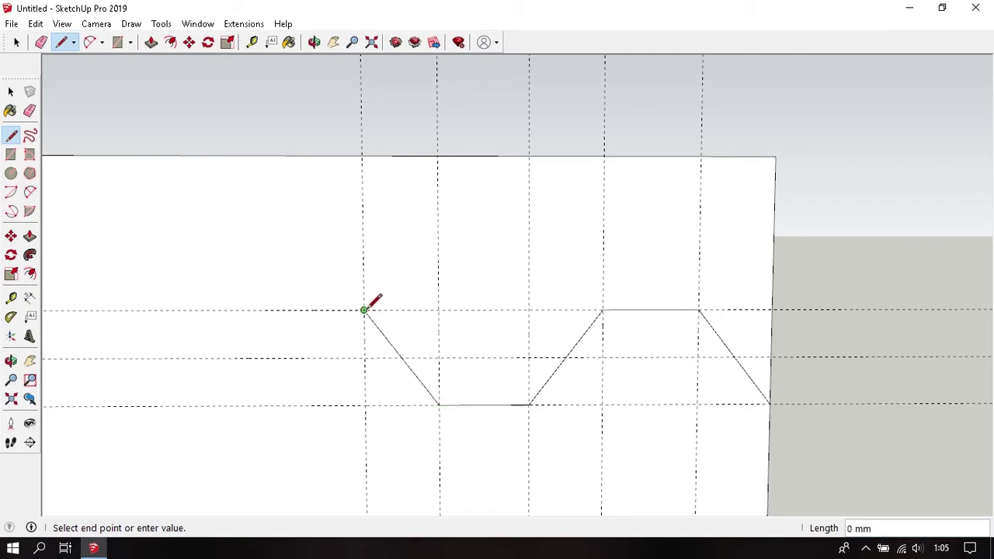
key(space)
scroll(432, 326, down, 2)
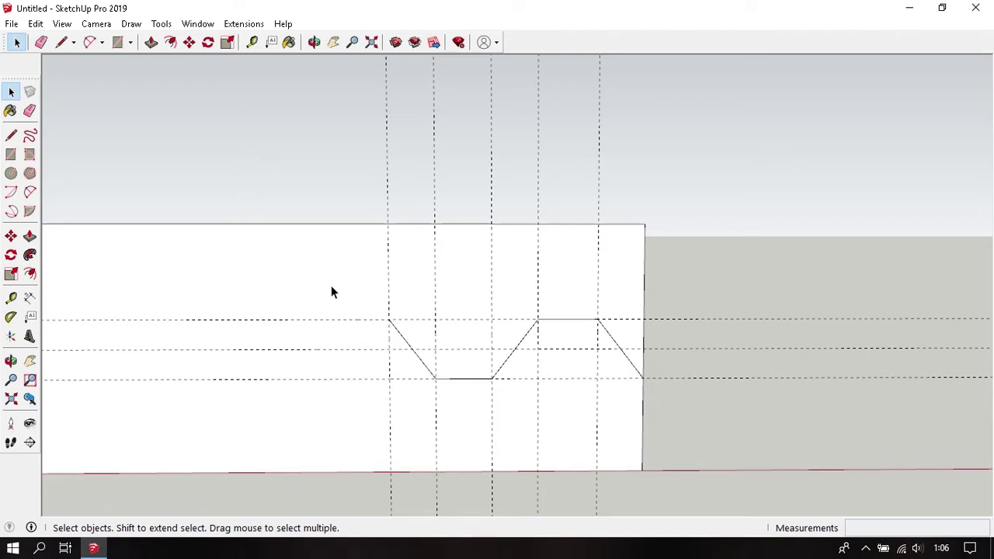
Copy the trapezoid profile one pitch left and array it *20 along the strip
drag(331, 286, 697, 413)
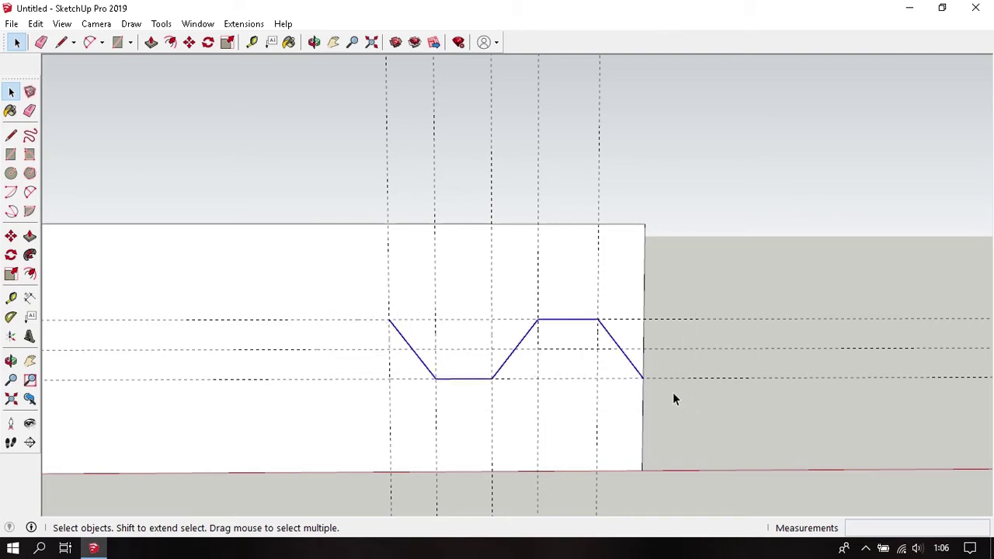
key(m)
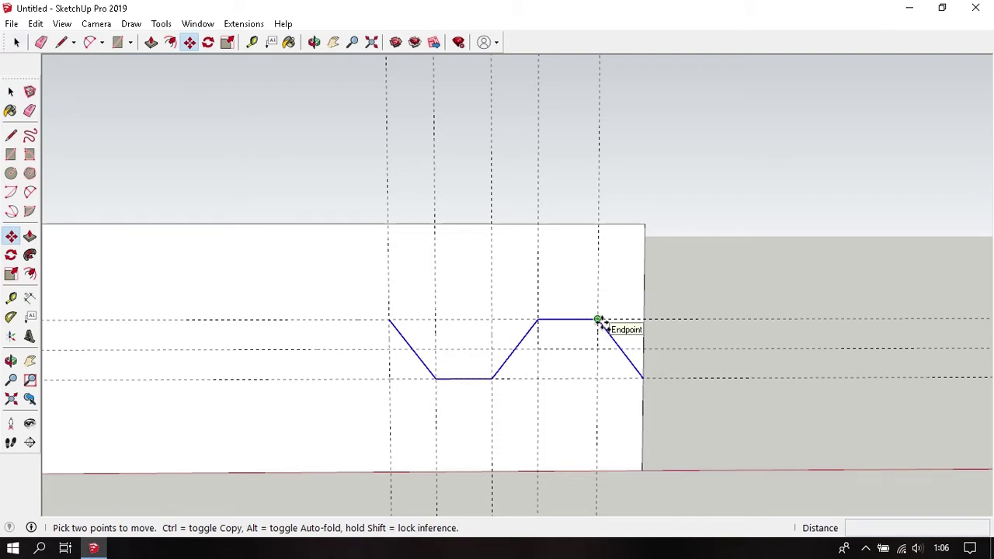
ctrl+click(598, 319)
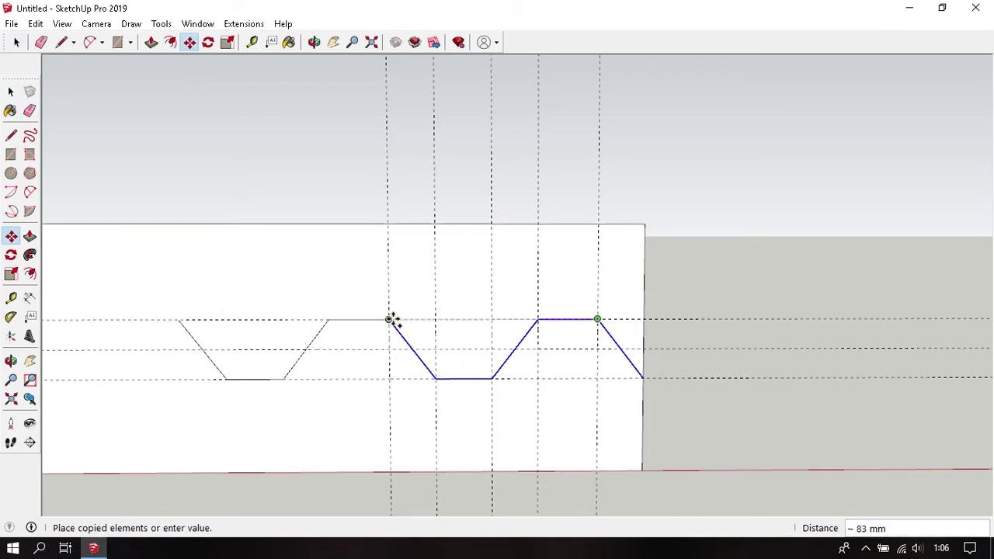
click(390, 319)
middle_drag(390, 320, 782, 405)
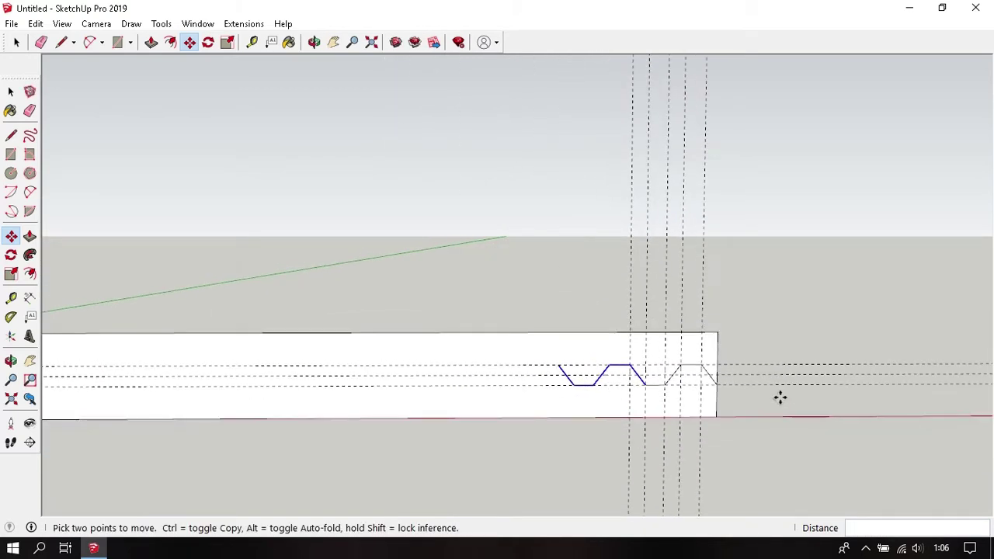
scroll(782, 405, down, 3)
text(*)
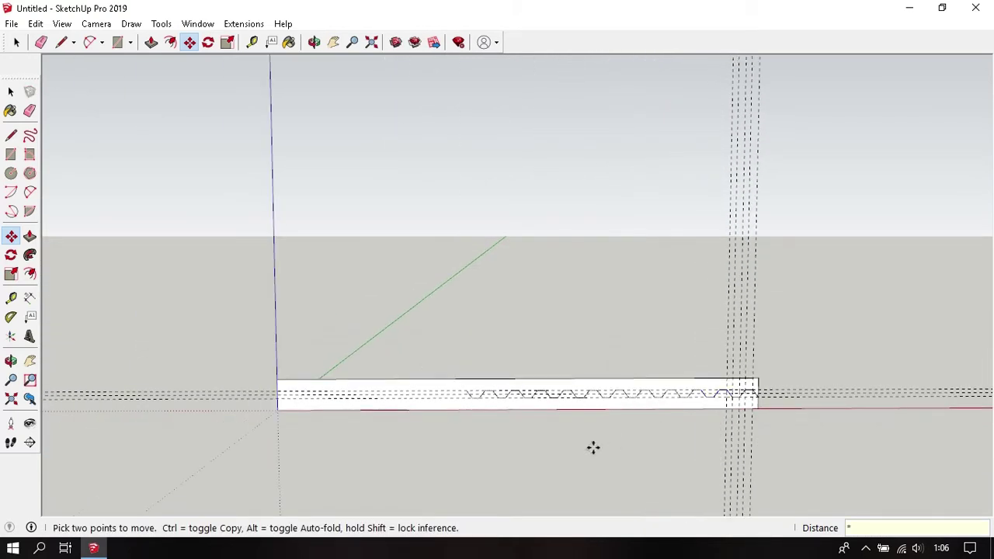
text(20)
key(Return)
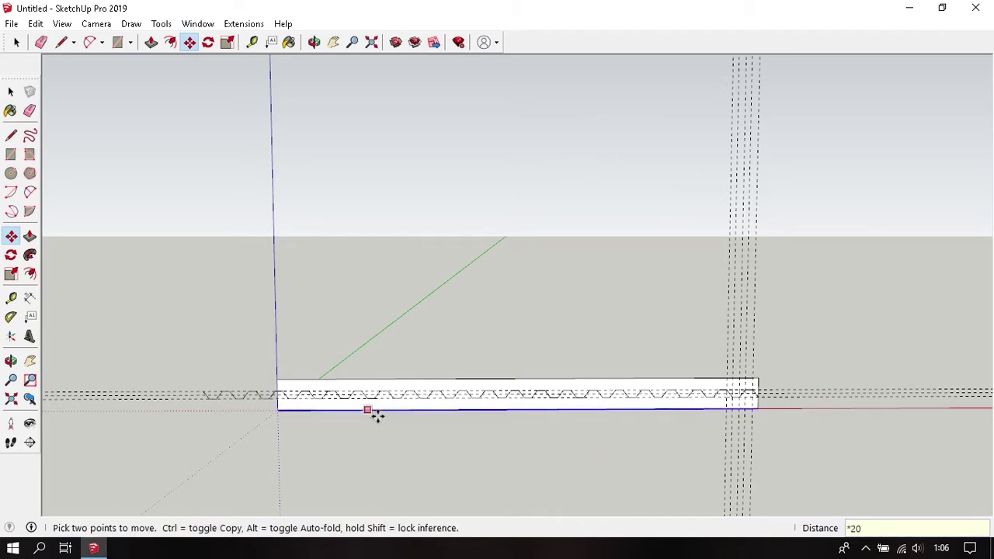
Bring the strip's left end into view and select its vertical end edge
scroll(284, 396, up, 2)
scroll(284, 395, up, 2)
scroll(286, 398, up, 2)
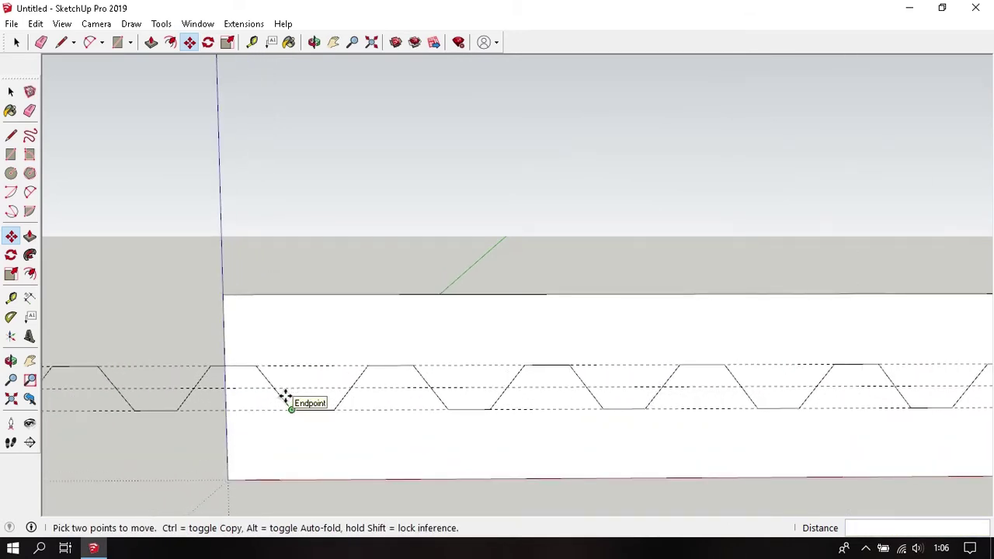
key(space)
shift+middle_drag(286, 397, 390, 277)
drag(383, 245, 424, 480)
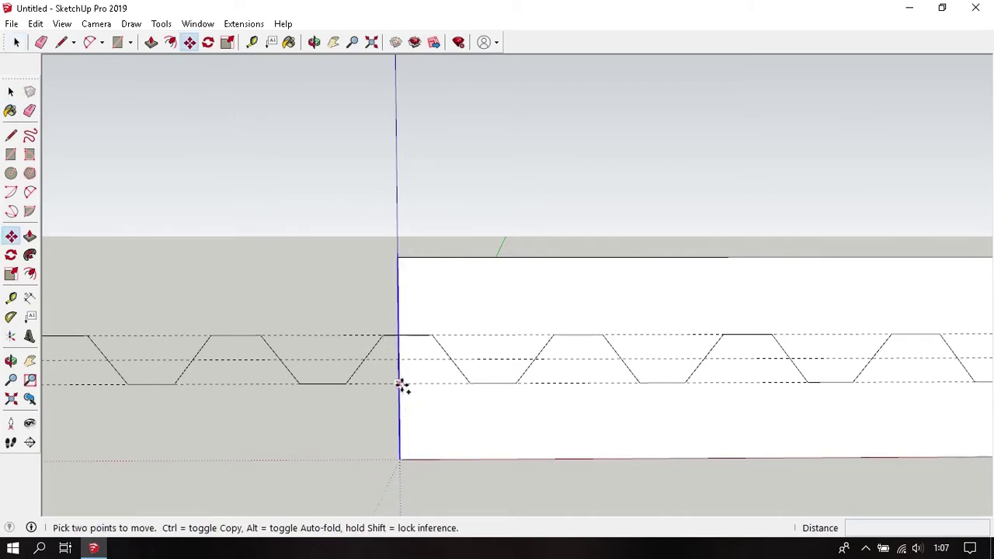
Copy the end edge to the last profile and draw a rectangle extending the strip's face
click(401, 385)
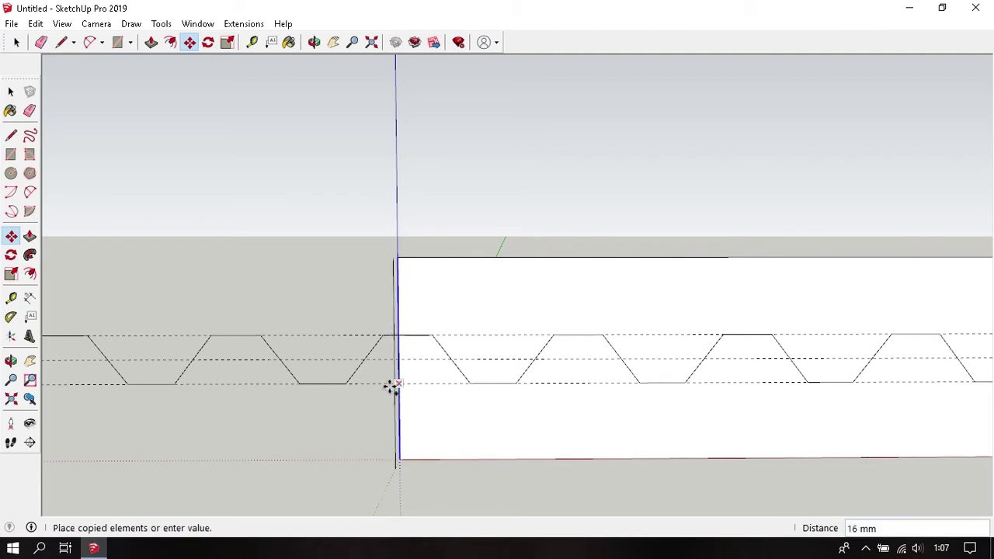
click(349, 384)
key(r)
click(344, 258)
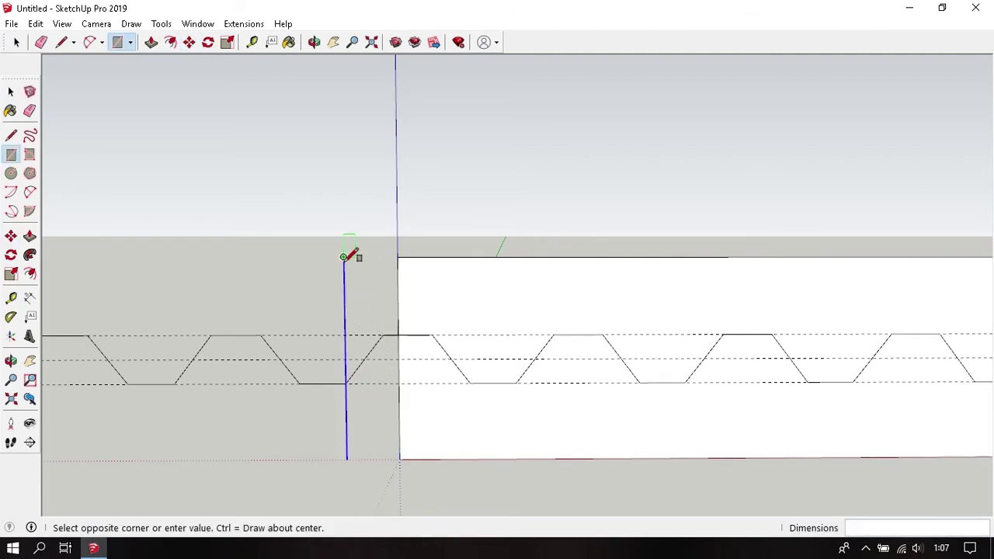
click(400, 450)
Erase the seam and delete the leftover profile copy outside the face
key(e)
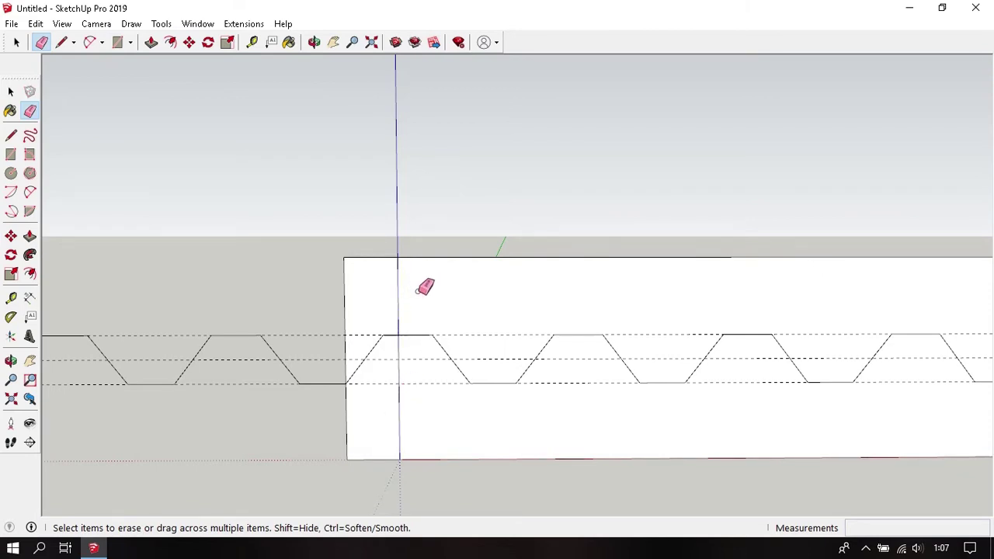
scroll(424, 295, down, 3)
key(space)
drag(368, 290, 155, 401)
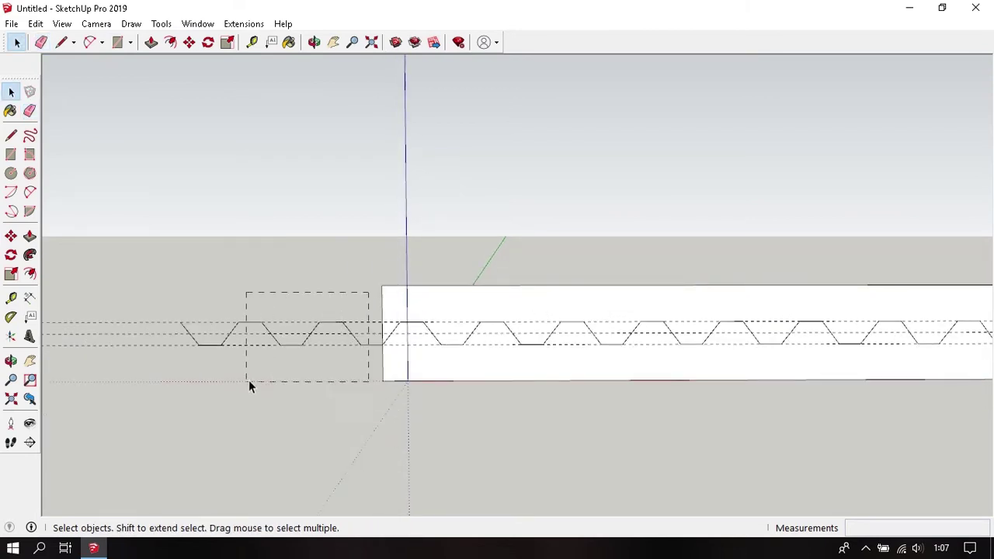
key(Delete)
Delete all guides via Edit > Delete Guides and recentre the view on the zigzag strip
click(36, 24)
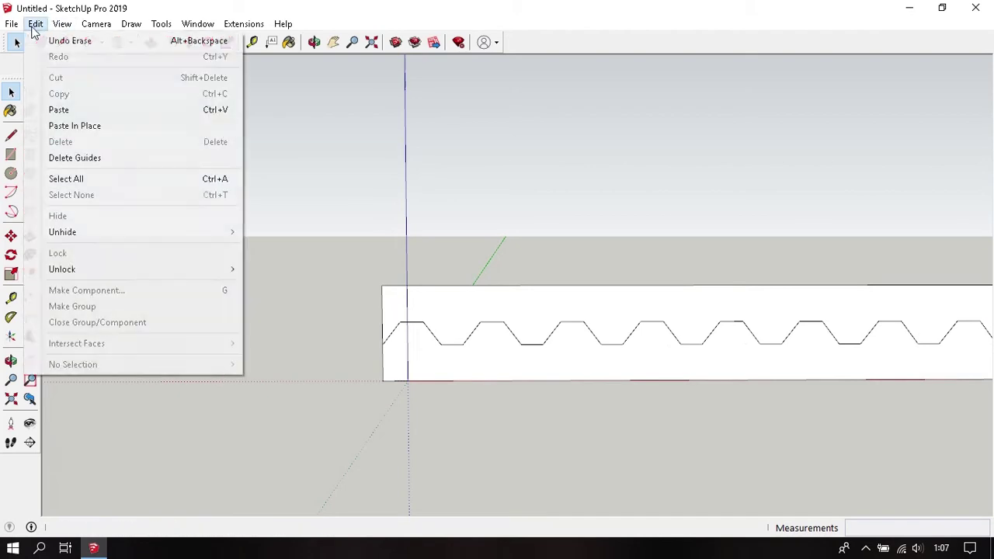
click(160, 163)
scroll(384, 276, down, 3)
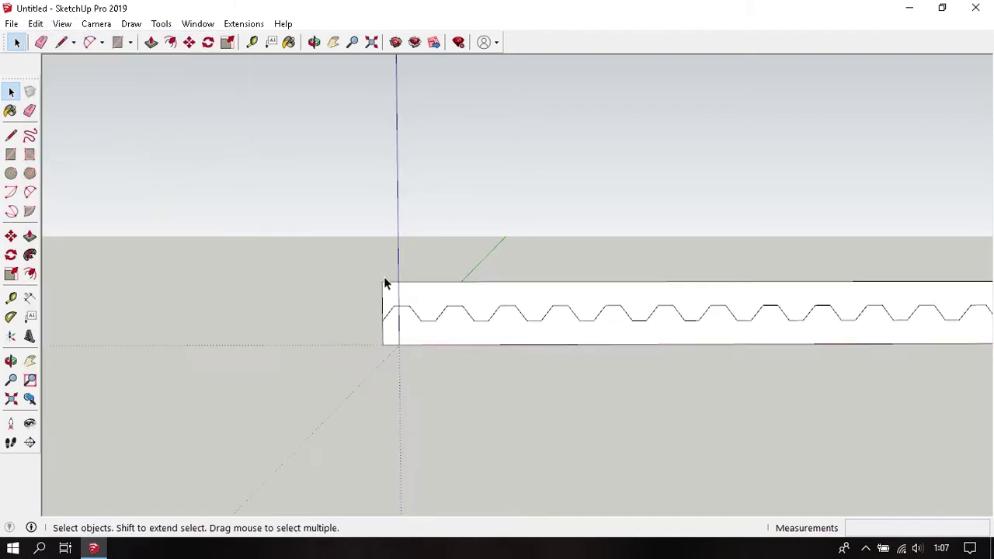
shift+middle_drag(619, 337, 348, 339)
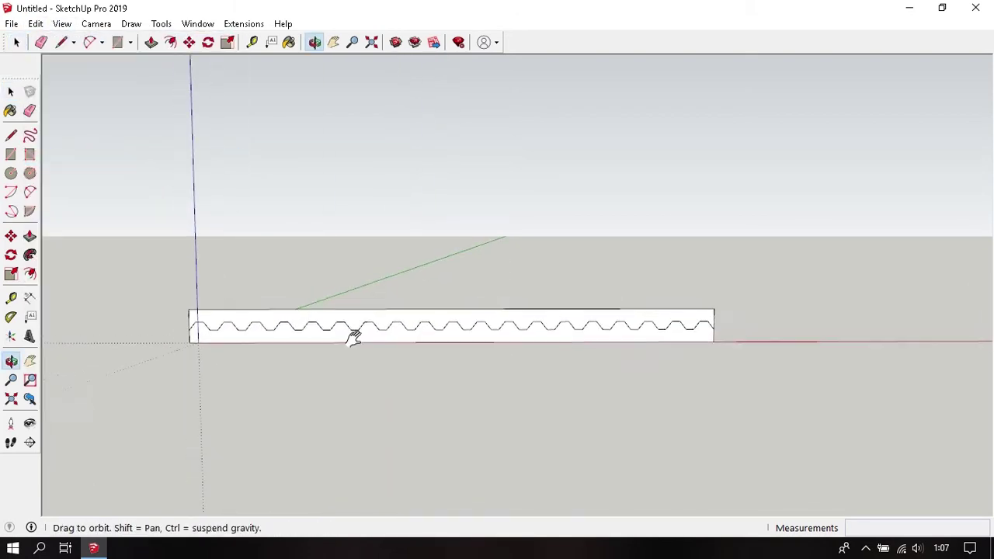
scroll(353, 335, up, 2)
scroll(359, 347, up, 1)
shift+middle_drag(265, 337, 441, 333)
scroll(293, 327, up, 2)
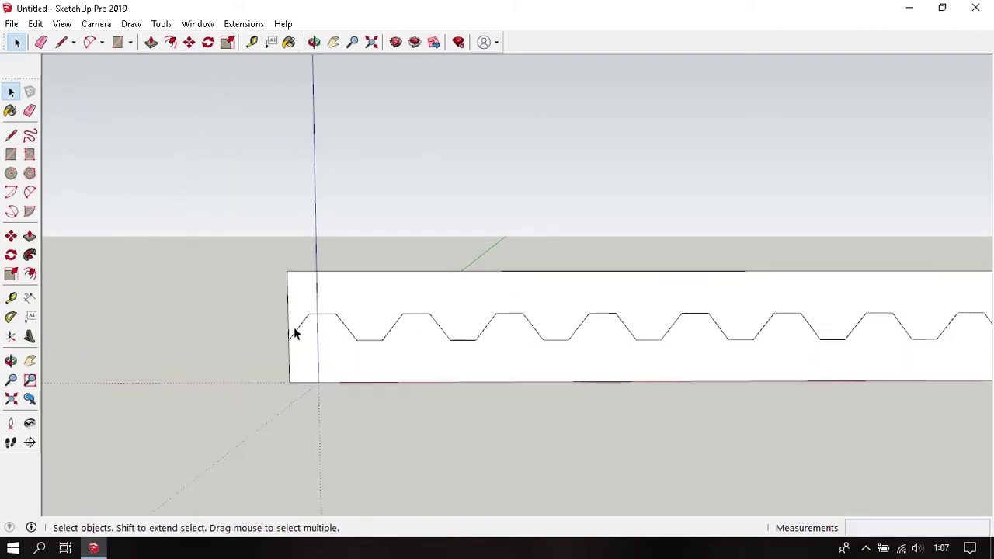
scroll(311, 342, up, 1)
scroll(311, 342, up, 1)
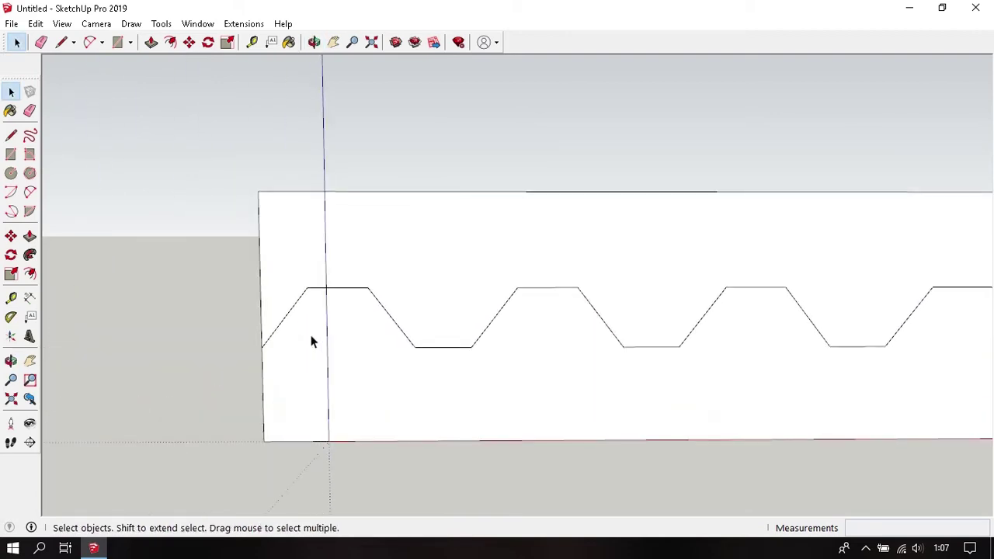
Offset the zigzag face outline inward to form the thin profile band
key(f)
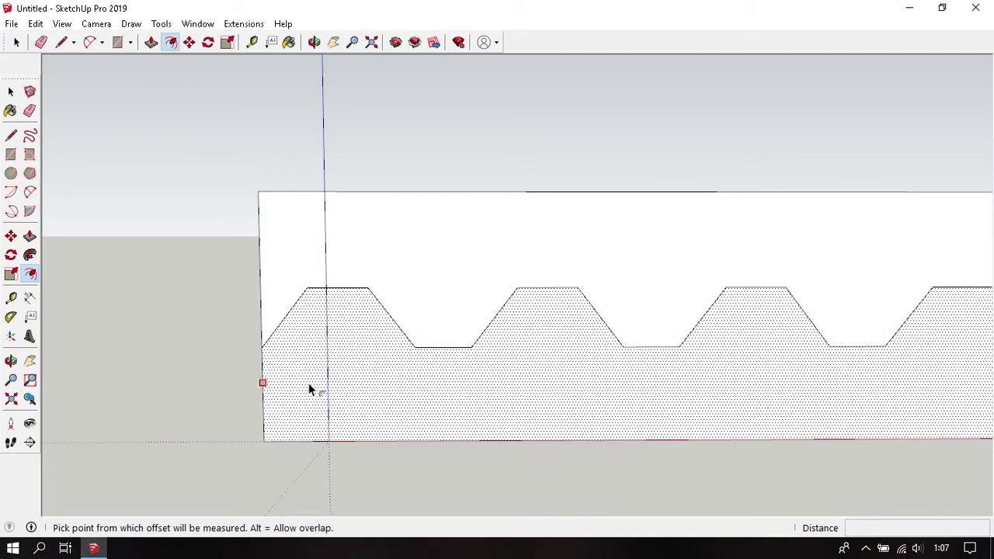
click(309, 383)
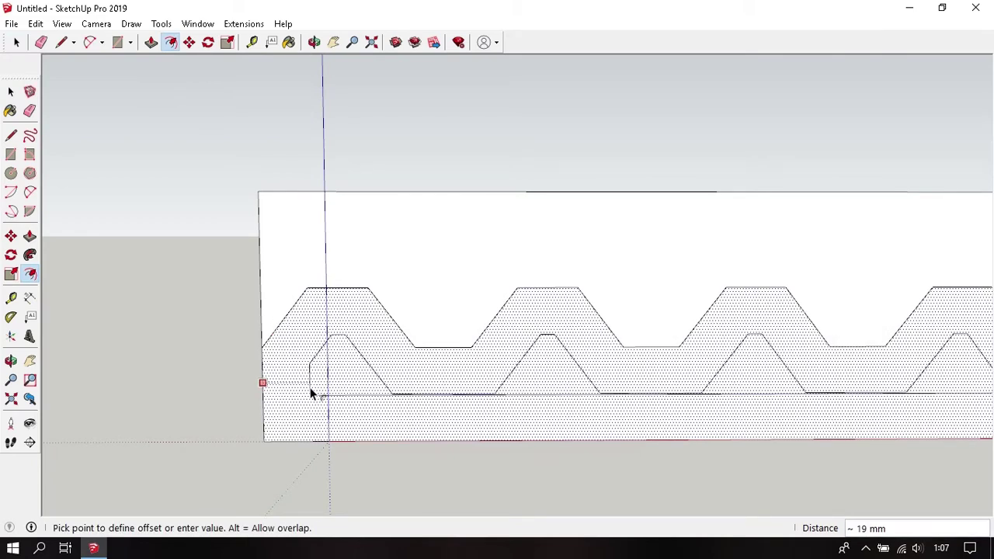
text(1)
key(Return)
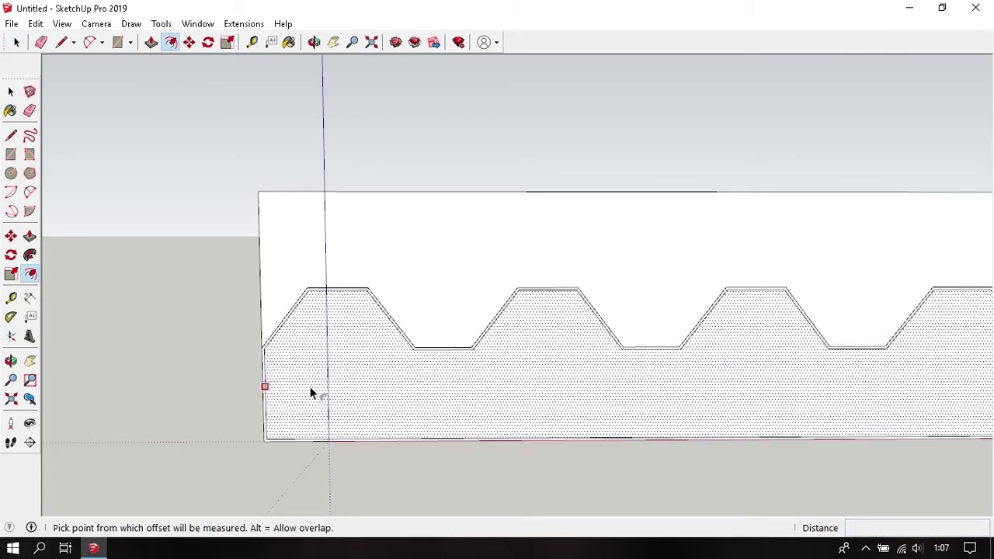
key(space)
scroll(296, 371, up, 2)
scroll(293, 364, up, 2)
scroll(509, 396, up, 1)
scroll(510, 396, up, 1)
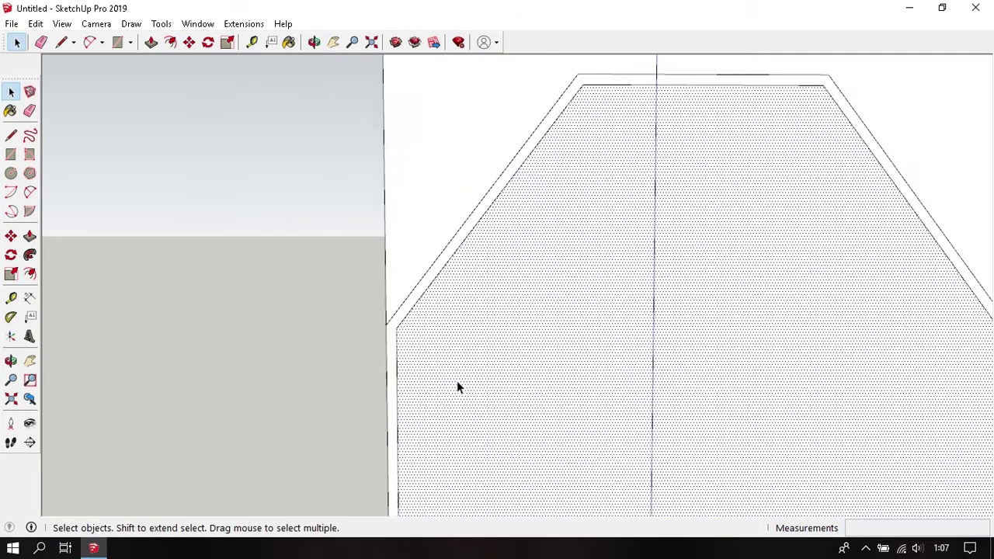
scroll(457, 384, up, 2)
Probe the strip's left and right corners with the Line tool, cancelling both lines
key(l)
click(350, 292)
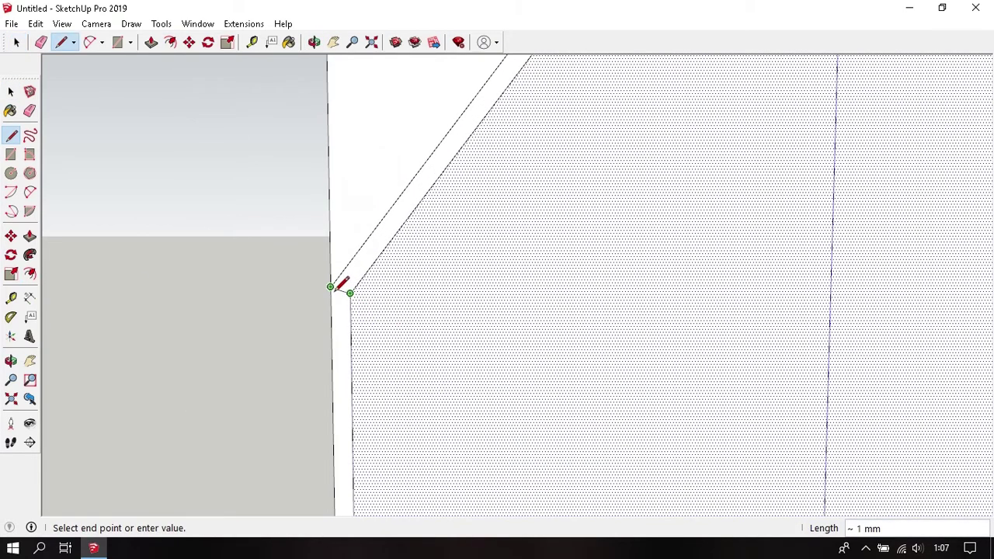
key(space)
scroll(354, 308, down, 2)
scroll(357, 314, down, 2)
scroll(356, 312, down, 2)
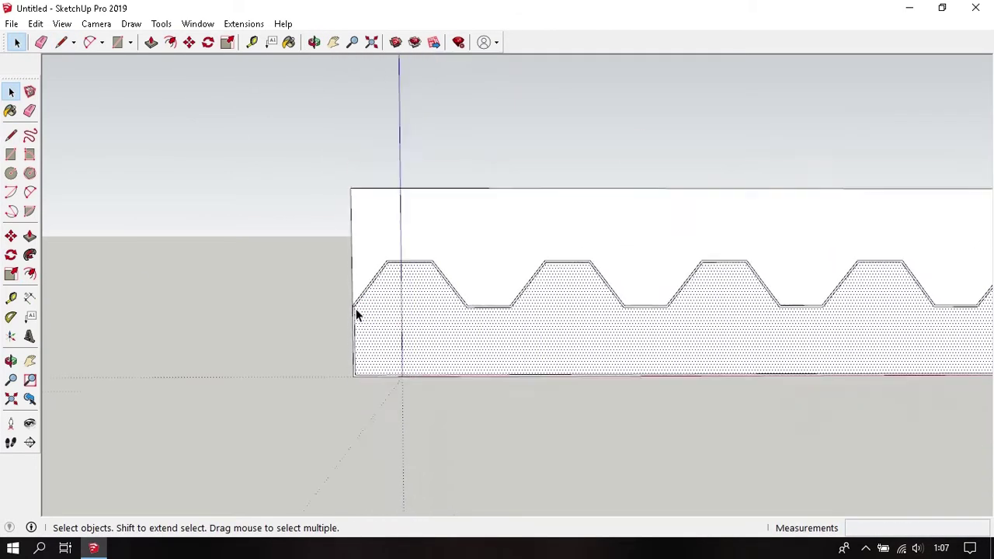
scroll(355, 313, down, 2)
scroll(356, 312, down, 1)
middle_drag(355, 312, 694, 308)
scroll(694, 311, up, 2)
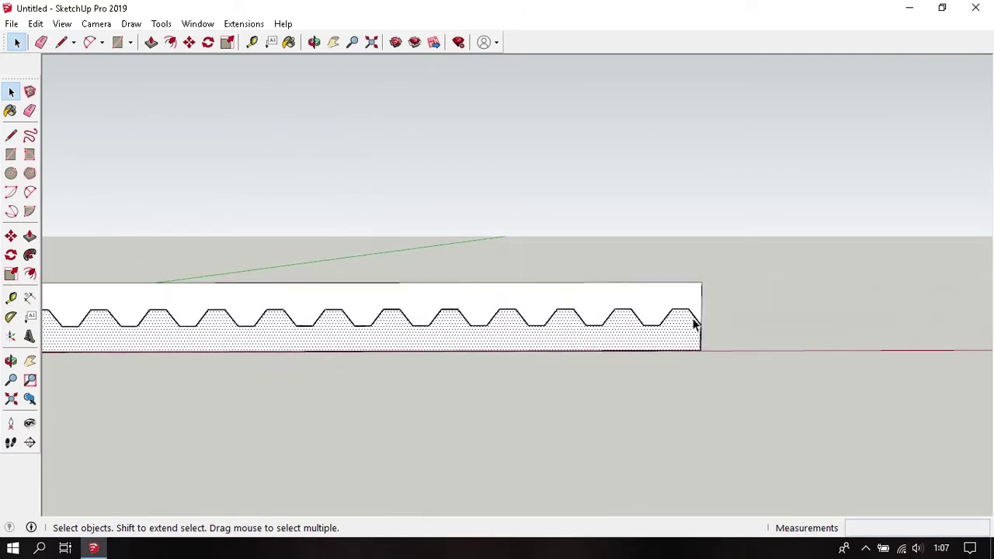
scroll(692, 322, up, 3)
scroll(712, 326, up, 3)
scroll(701, 338, up, 2)
key(l)
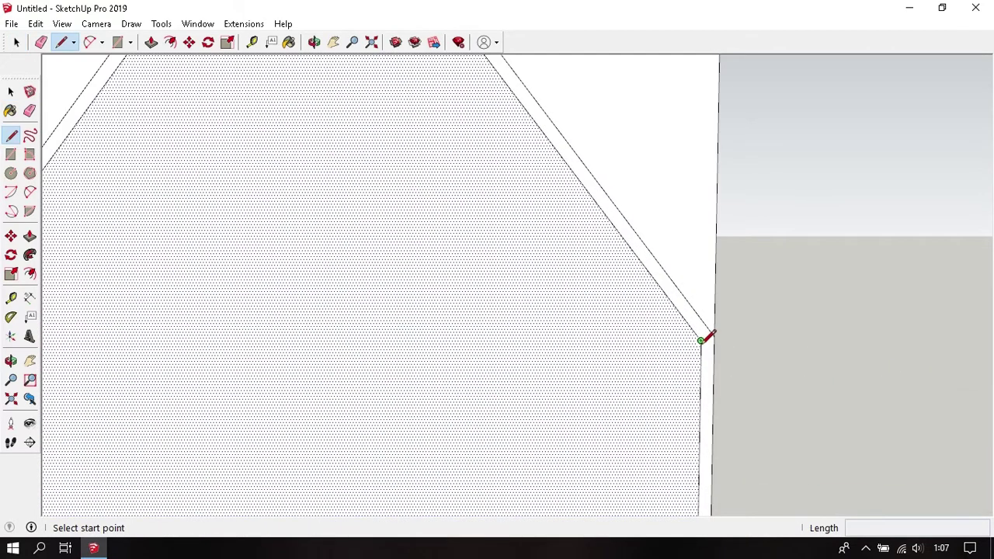
click(701, 340)
key(space)
scroll(697, 306, down, 1)
scroll(696, 303, down, 2)
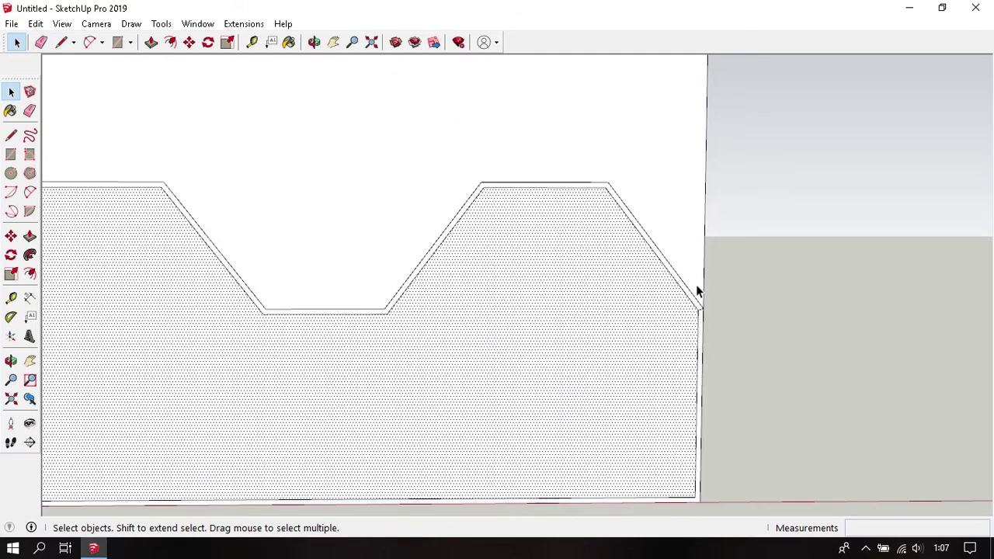
scroll(711, 311, down, 3)
scroll(730, 326, down, 2)
scroll(742, 327, down, 2)
scroll(744, 327, down, 2)
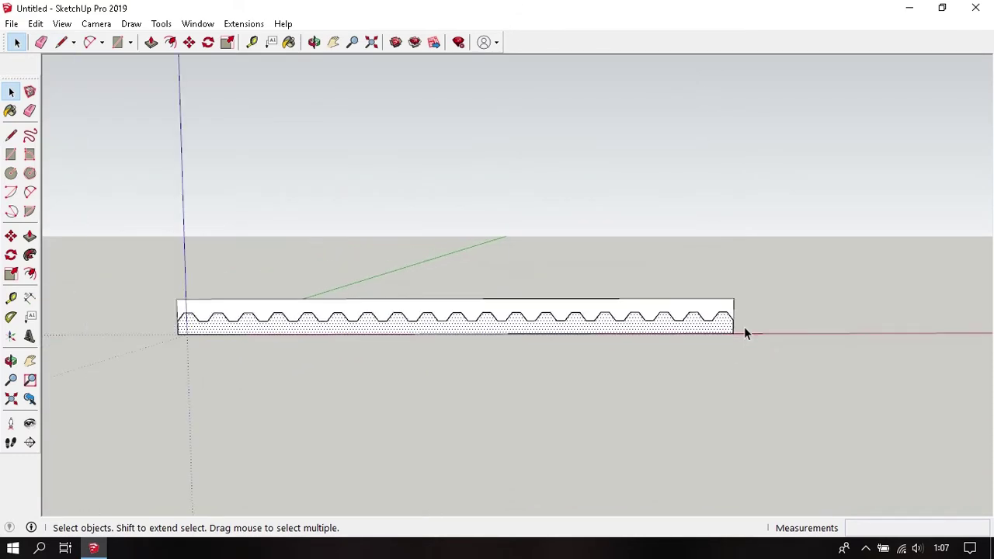
Crossing-select the filled strip below the zigzag and delete it
drag(744, 327, 347, 394)
drag(187, 412, 171, 412)
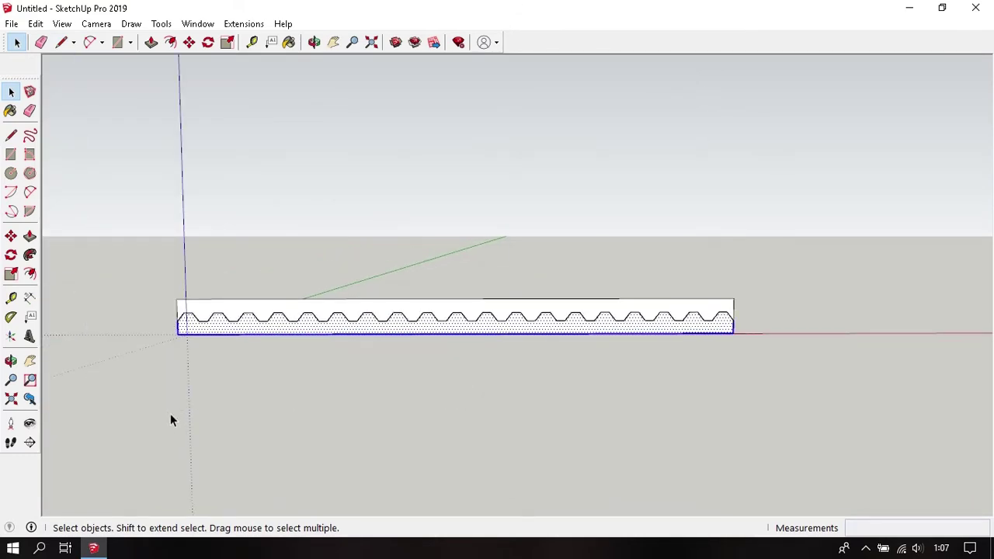
key(Delete)
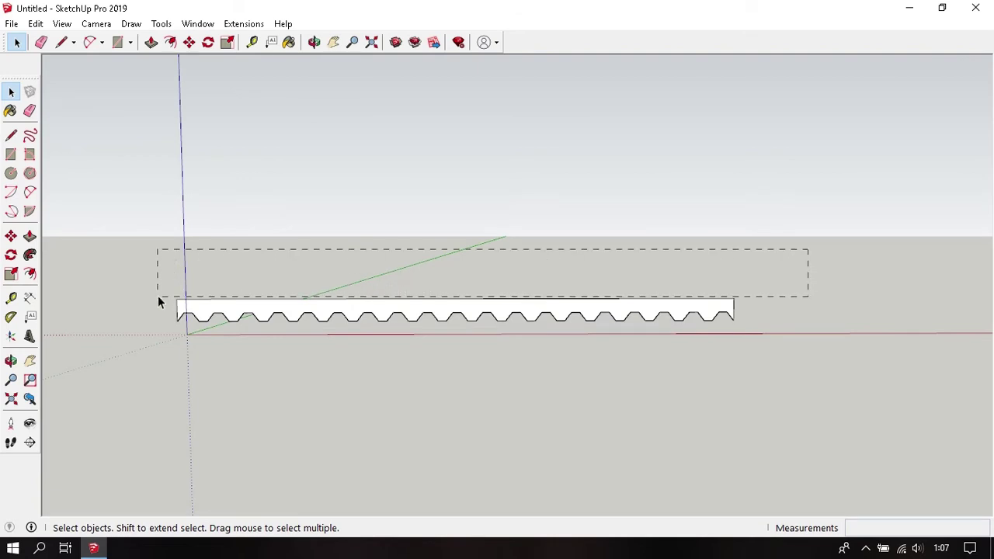
Delete the white strip above, leaving only the trapezoidal zigzag profile
drag(157, 295, 154, 300)
key(Delete)
scroll(154, 305, up, 3)
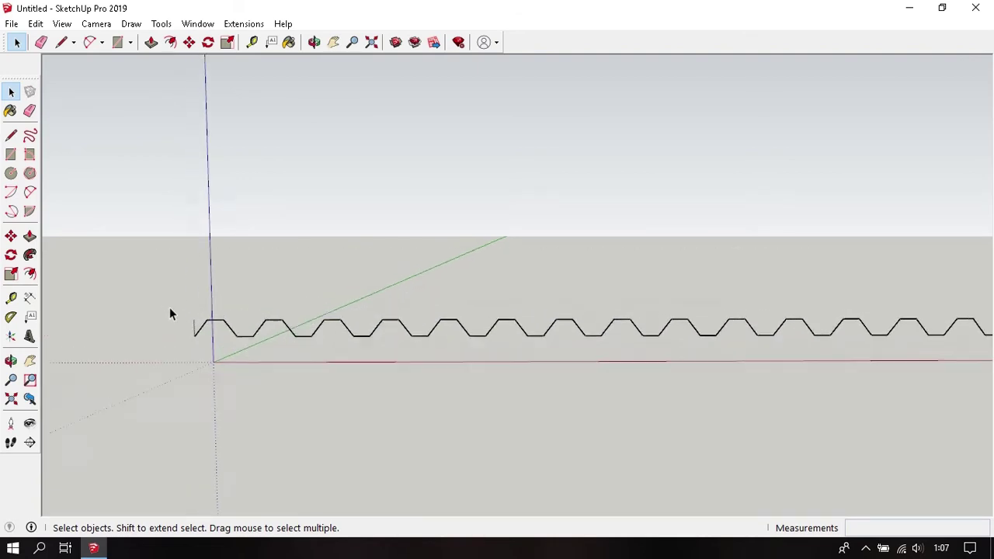
scroll(175, 313, up, 2)
scroll(179, 319, up, 1)
scroll(179, 342, down, 2)
scroll(175, 354, down, 1)
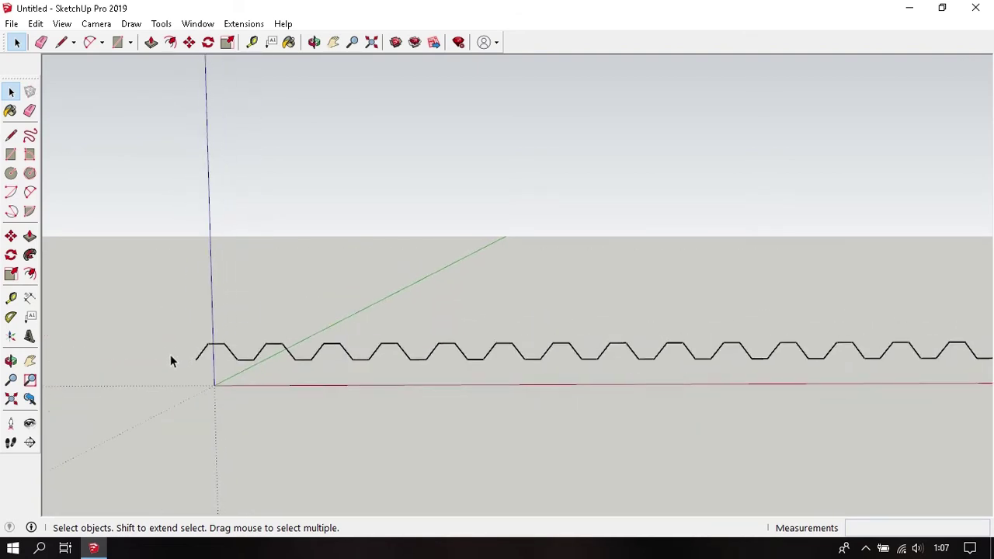
scroll(171, 360, down, 3)
scroll(798, 349, up, 1)
scroll(819, 361, up, 1)
scroll(818, 366, up, 3)
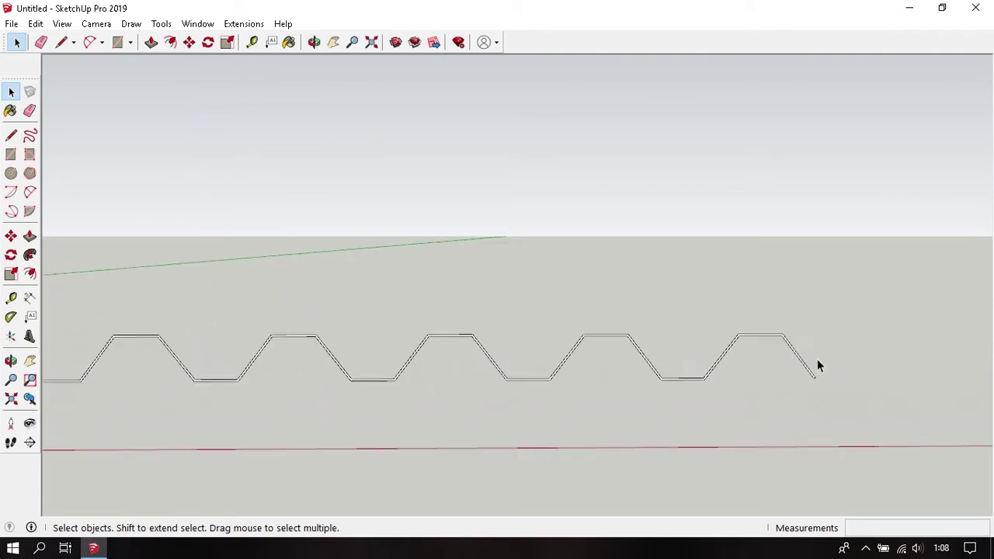
scroll(817, 360, up, 2)
Push/Pull the zigzag face out 3000 mm and select the entire ribbed sheet
scroll(817, 359, up, 2)
key(p)
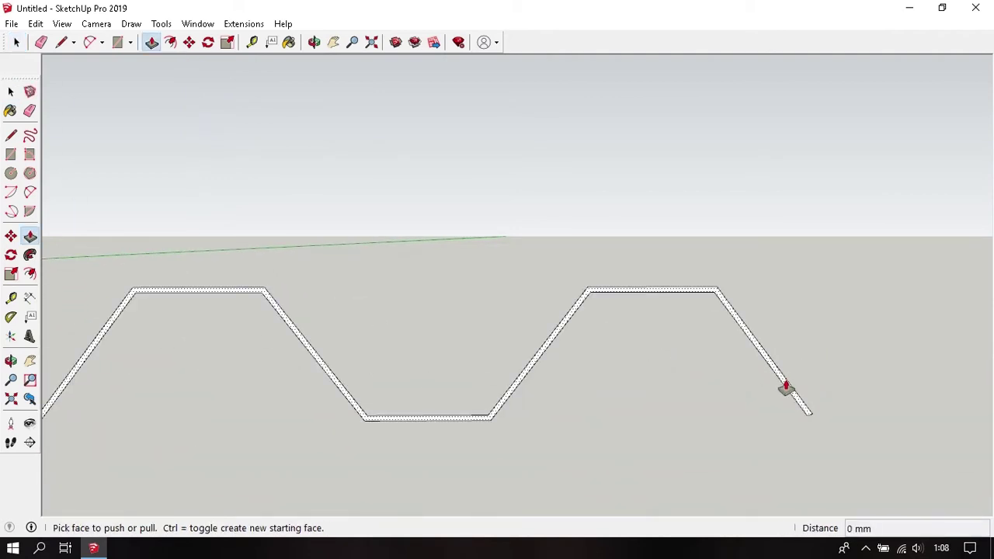
scroll(786, 389, down, 3)
scroll(789, 381, down, 2)
middle_drag(790, 382, 544, 497)
click(539, 490)
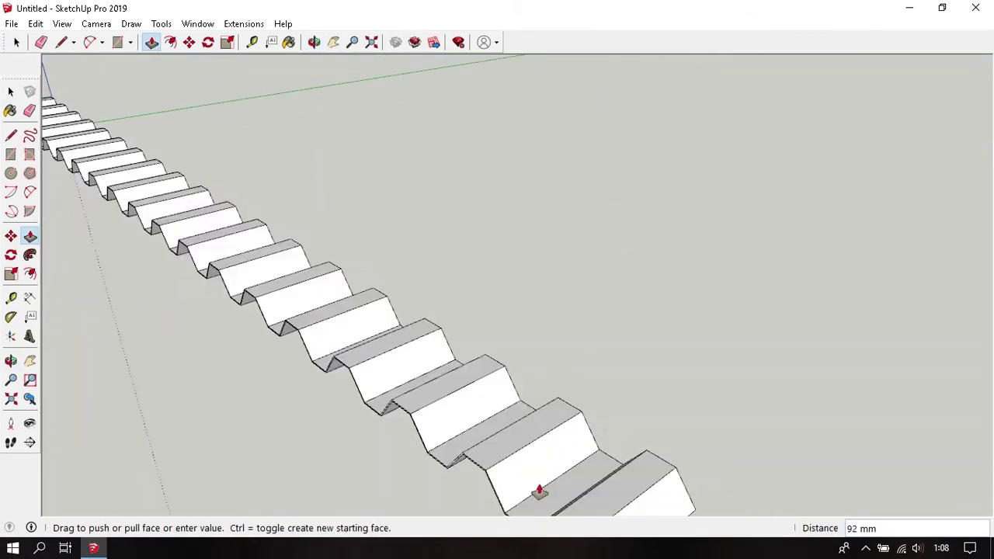
scroll(668, 421, down, 2)
text(3000)
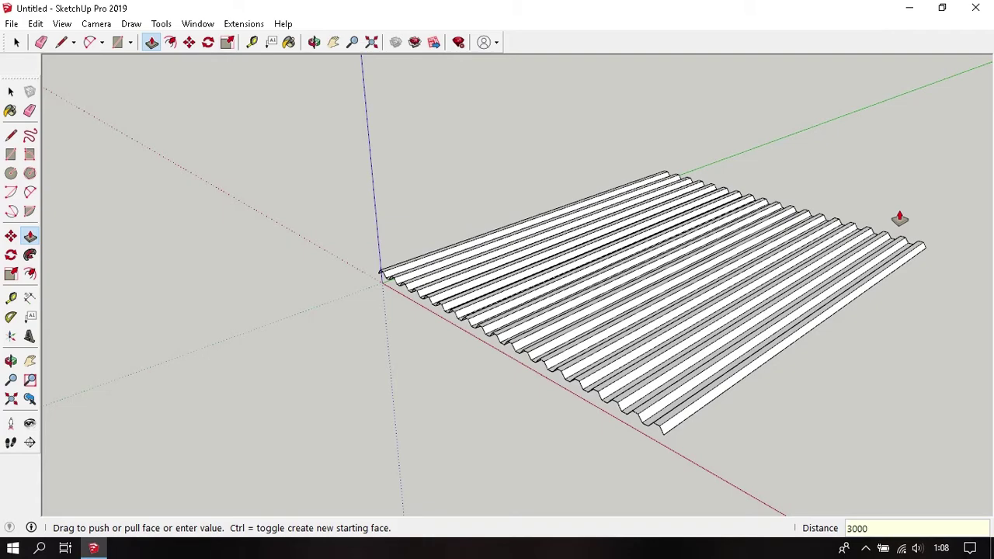
key(Return)
key(space)
triple_click(828, 242)
Make the selected trapezoidal ribbed sheet into a group
right_click(830, 241)
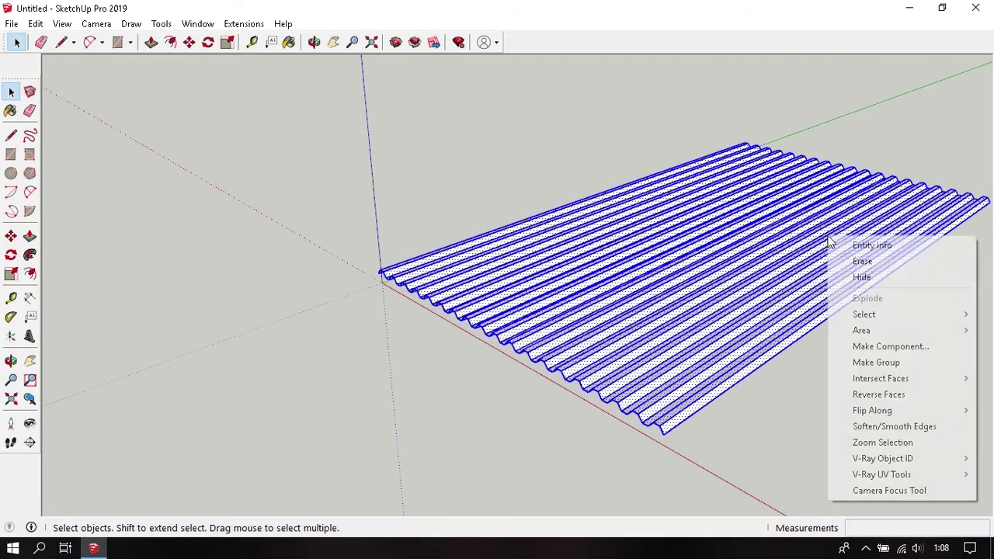
click(912, 362)
mouse_move(851, 392)
middle_down()
mouse_move(622, 385)
mouse_move(761, 251)
middle_up()
scroll(699, 311, up, 3)
scroll(665, 350, up, 3)
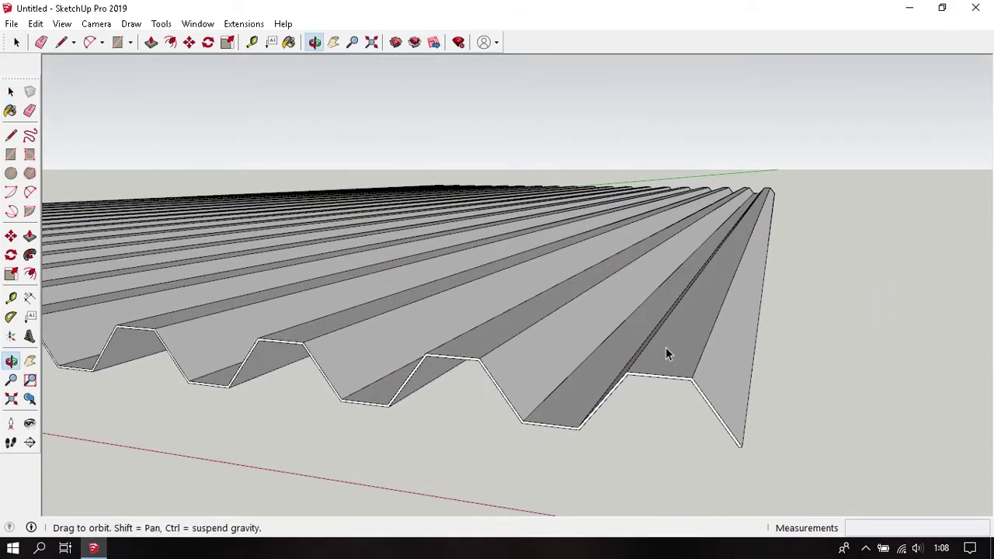
Orbit and zoom around the grouped sheet to inspect it from low and elevated angles
middle_drag(665, 353, 732, 249)
scroll(621, 382, down, 3)
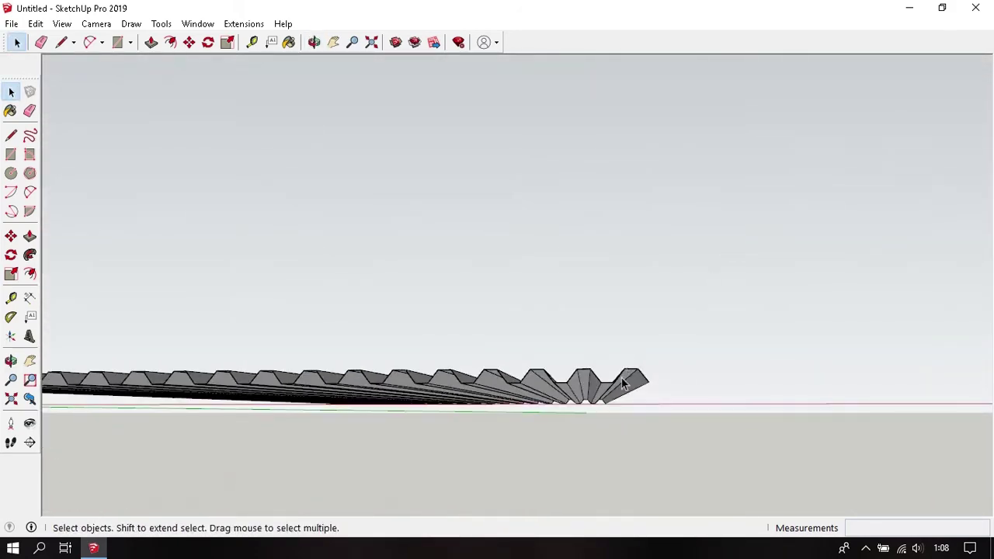
mouse_move(621, 382)
middle_down()
mouse_move(666, 394)
mouse_move(710, 502)
mouse_move(599, 337)
middle_up()
scroll(578, 456, up, 3)
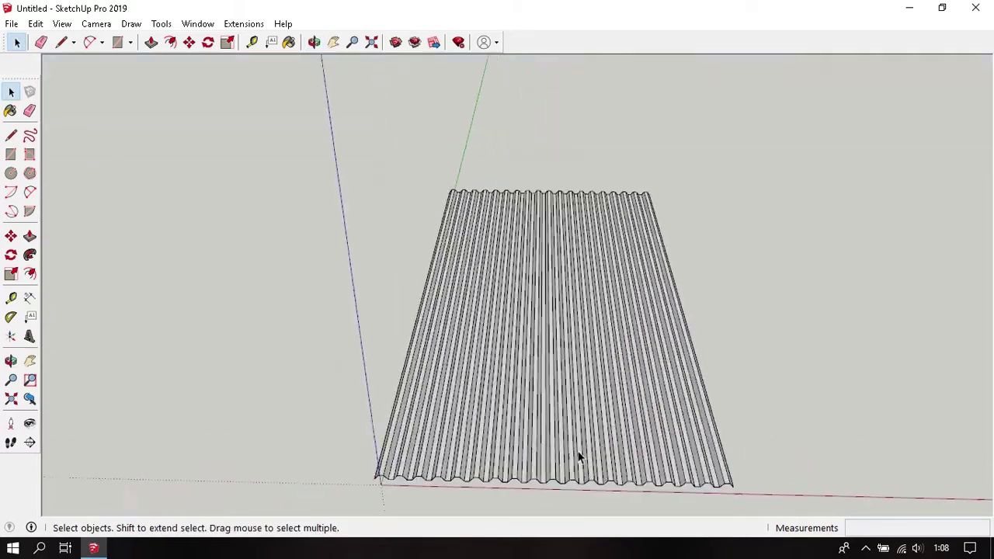
scroll(578, 457, up, 3)
mouse_move(578, 457)
middle_down()
mouse_move(590, 280)
mouse_move(293, 373)
mouse_move(730, 276)
mouse_move(725, 222)
mouse_move(543, 282)
mouse_move(359, 287)
mouse_move(452, 332)
middle_up()
scroll(544, 282, down, 3)
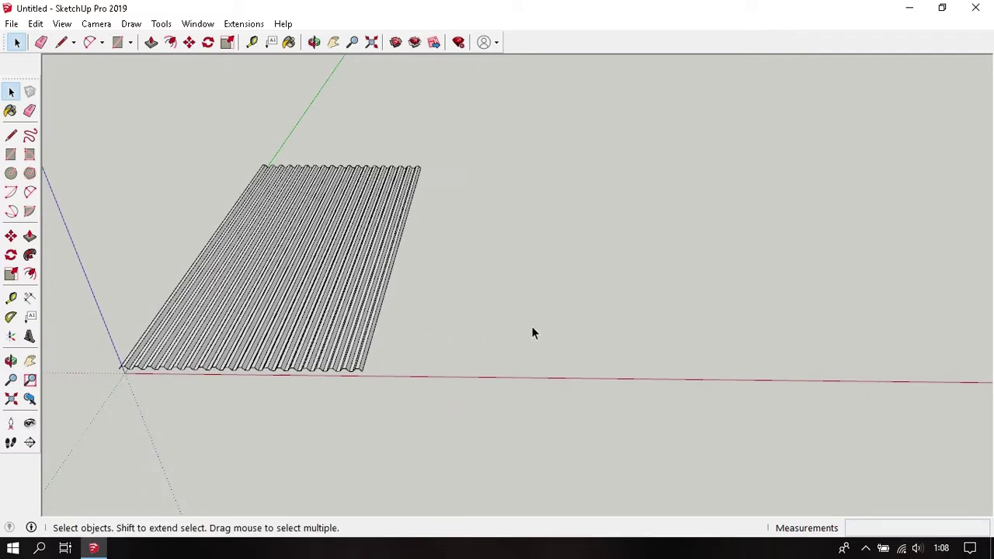
scroll(424, 378, up, 2)
scroll(398, 376, up, 1)
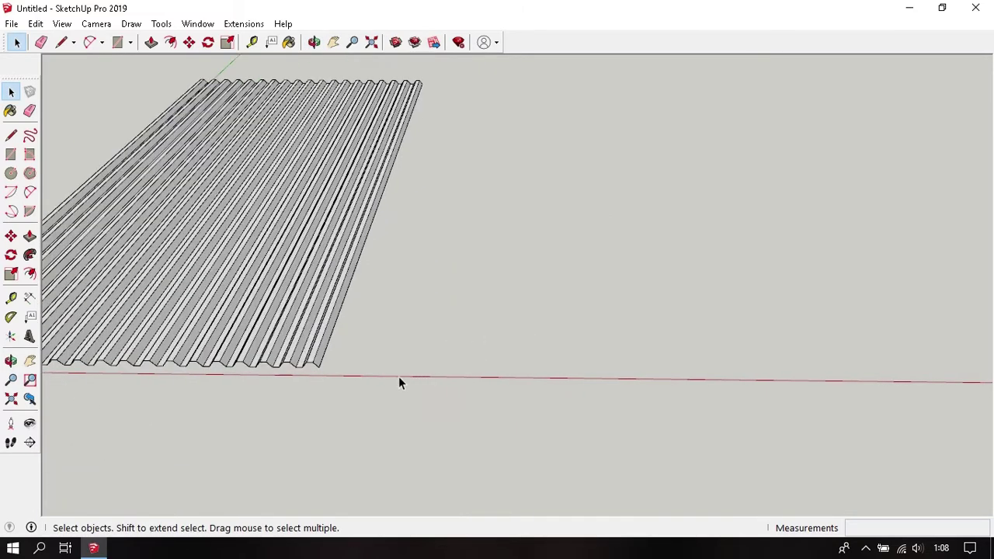
scroll(398, 376, up, 1)
mouse_move(410, 372)
middle_down()
mouse_move(898, 287)
mouse_move(337, 348)
middle_up()
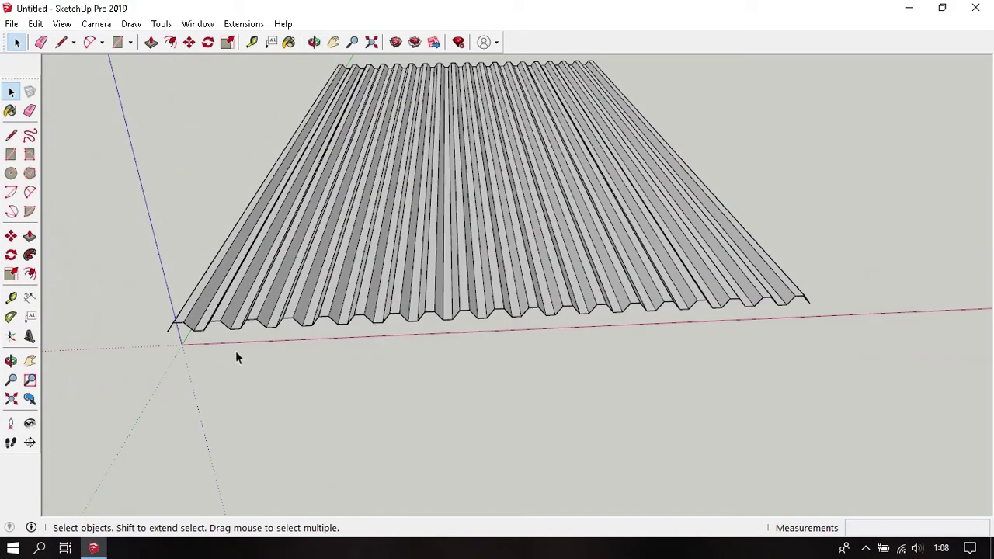
Draw a 1575 by 100 rectangle on the ground at the ribbed sheet's end
key(r)
scroll(404, 332, up, 5)
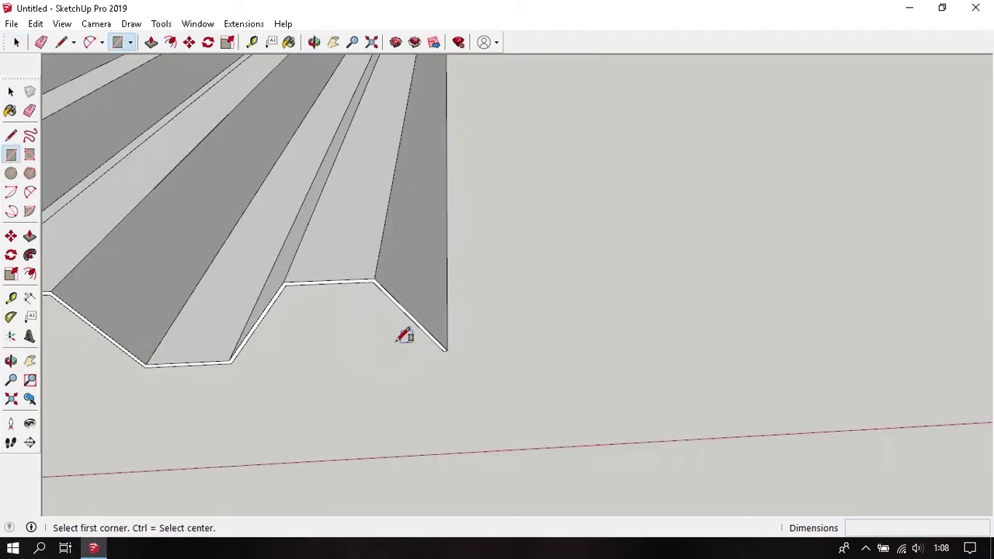
scroll(466, 340, up, 3)
click(482, 361)
scroll(481, 361, down, 5)
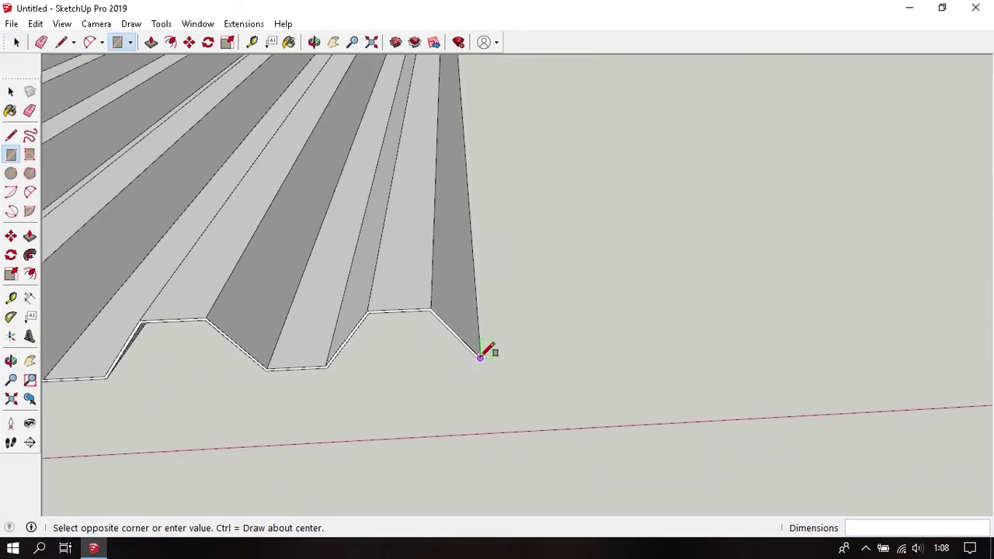
mouse_move(485, 349)
middle_down()
mouse_move(401, 428)
mouse_move(407, 368)
mouse_move(371, 351)
mouse_move(378, 313)
mouse_move(529, 346)
middle_up()
scroll(414, 361, down, 2)
text(1575;100)
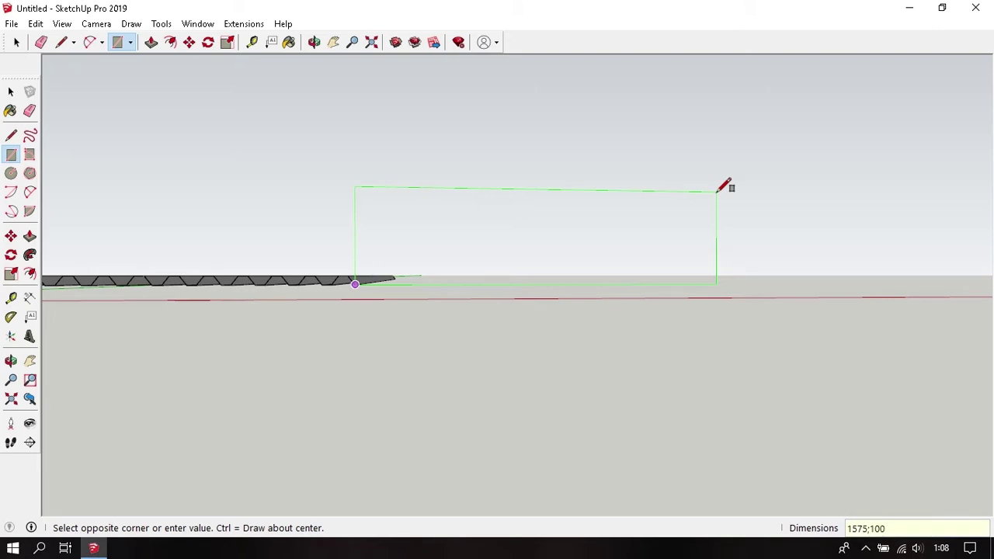
key(Return)
key(space)
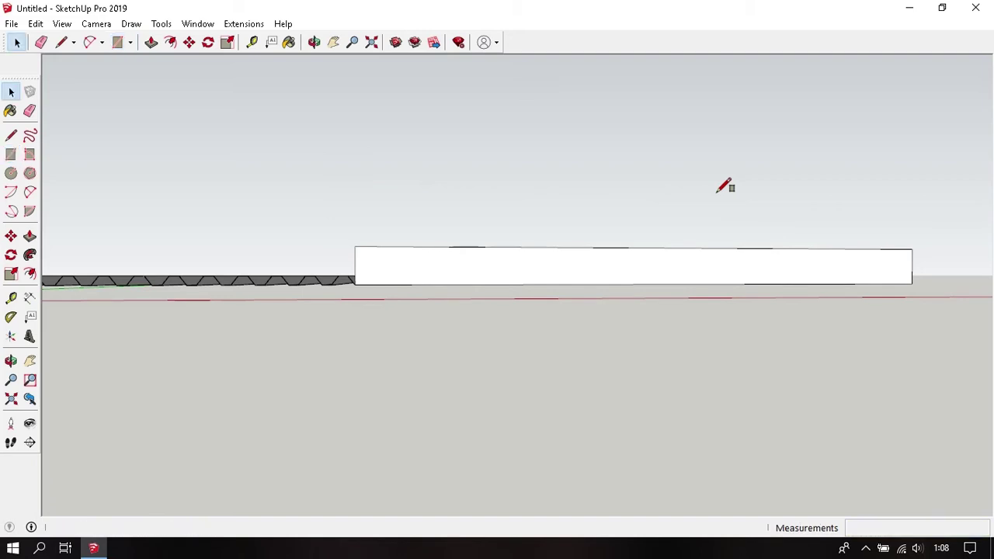
Move the rectangle down and forward so it lies beside the ribbed sheet
mouse_move(648, 240)
middle_down()
mouse_move(619, 255)
mouse_move(447, 274)
middle_up()
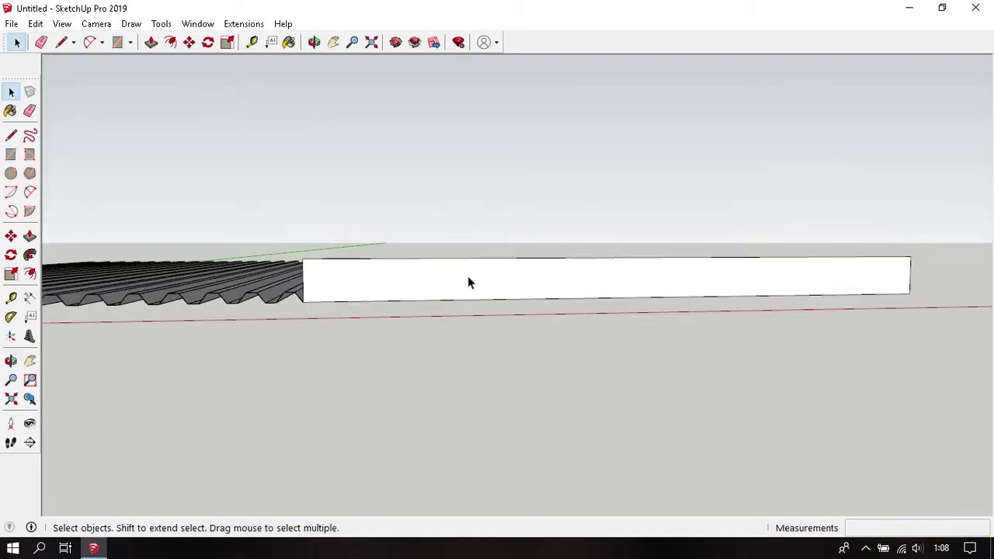
click(469, 278)
key(m)
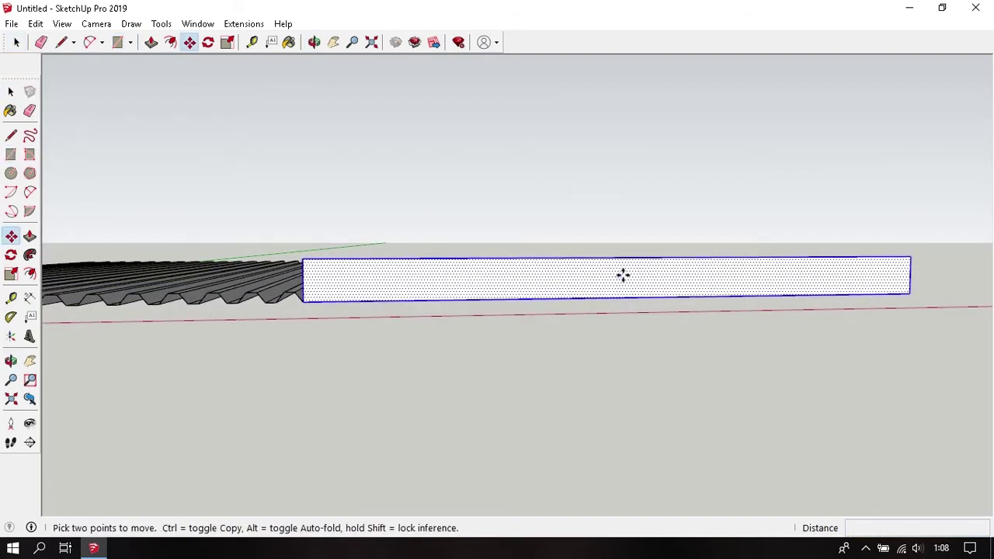
click(623, 275)
click(567, 293)
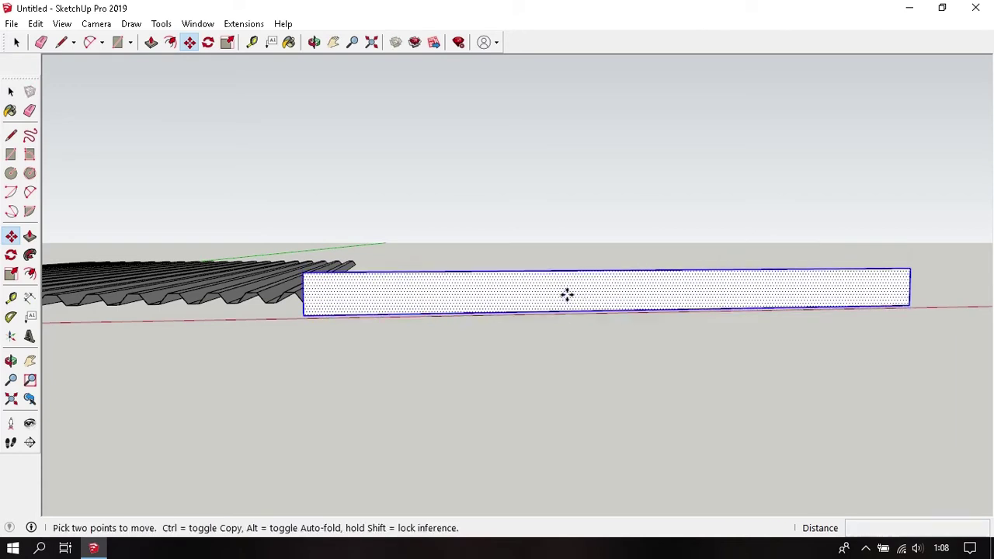
click(590, 292)
key(space)
click(591, 269)
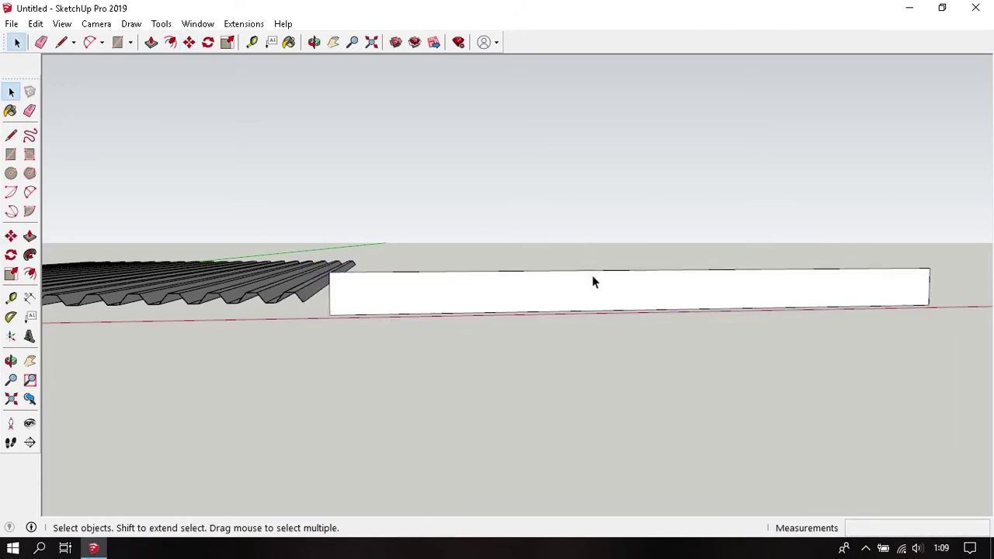
scroll(416, 313, up, 1)
mouse_move(416, 313)
middle_down()
mouse_move(508, 337)
mouse_move(468, 330)
mouse_move(490, 315)
mouse_move(322, 311)
middle_up()
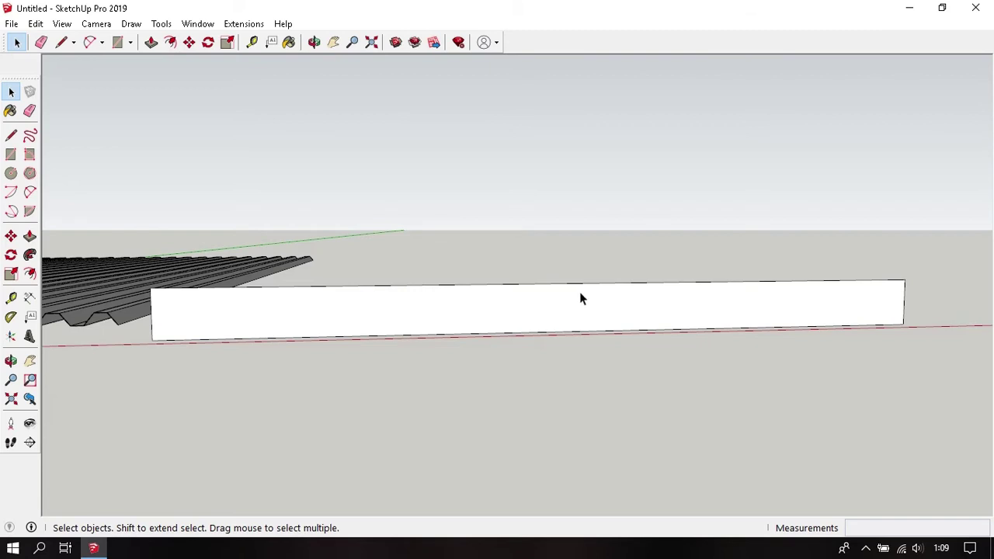
middle_drag(665, 288, 510, 321)
scroll(610, 318, up, 1)
scroll(633, 294, up, 2)
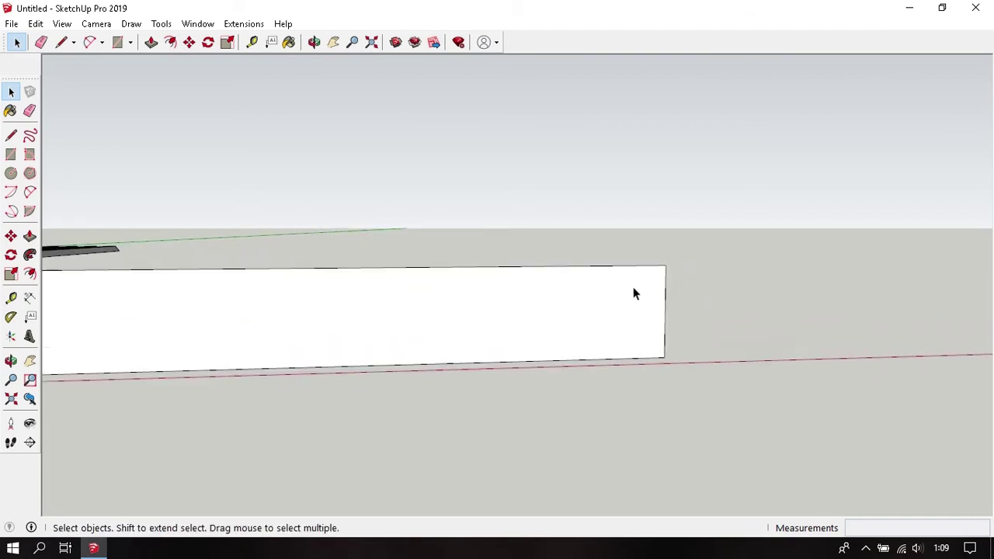
scroll(638, 285, up, 1)
Place a lengthwise guide 50 mm below the rectangle's top edge
key(t)
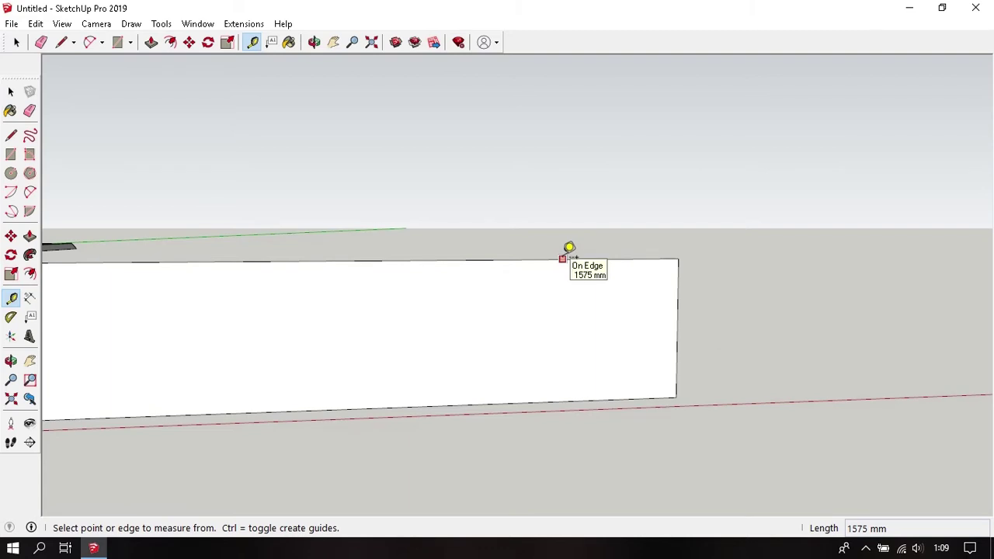
click(562, 258)
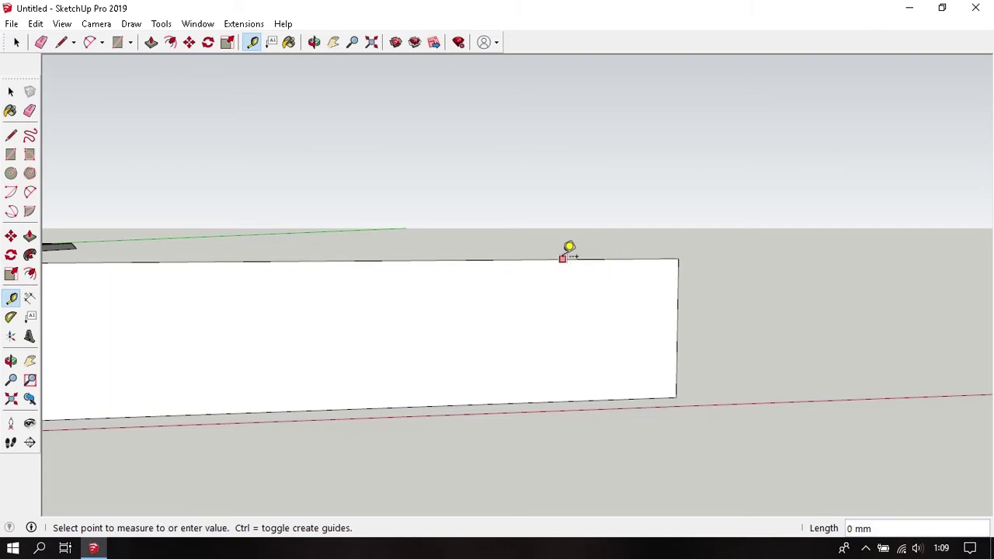
click(686, 320)
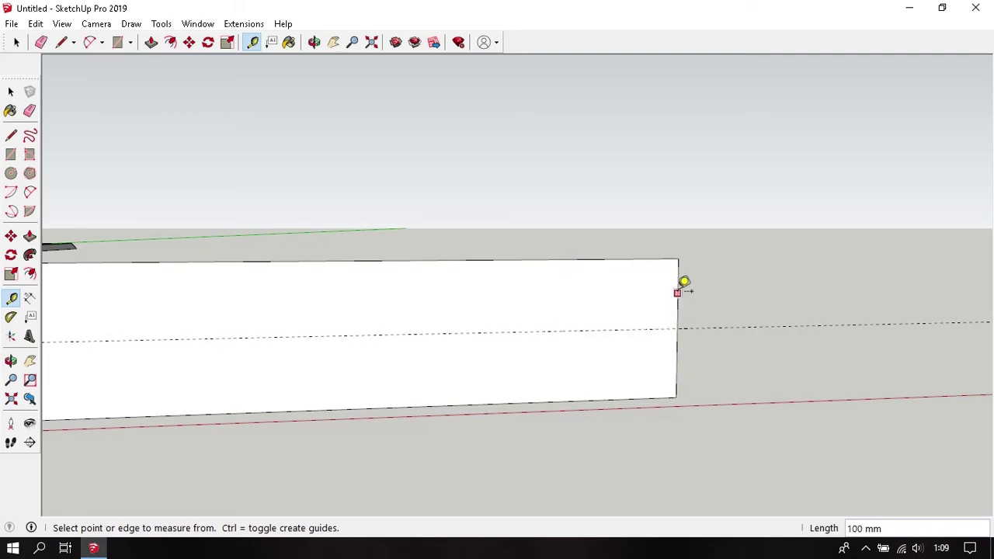
Add two vertical guides: 75 mm from the right edge, then 75 mm further left
click(677, 289)
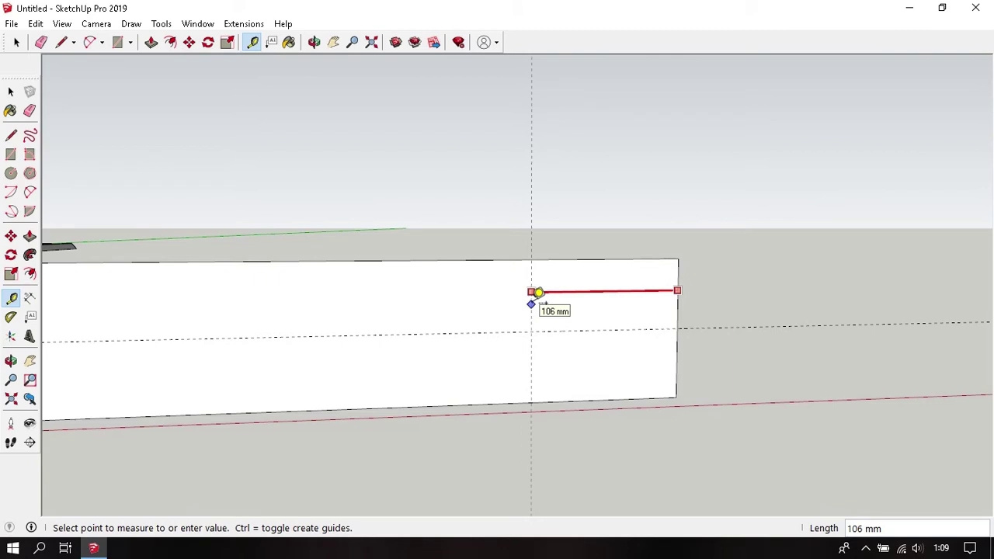
key(Return)
key(space)
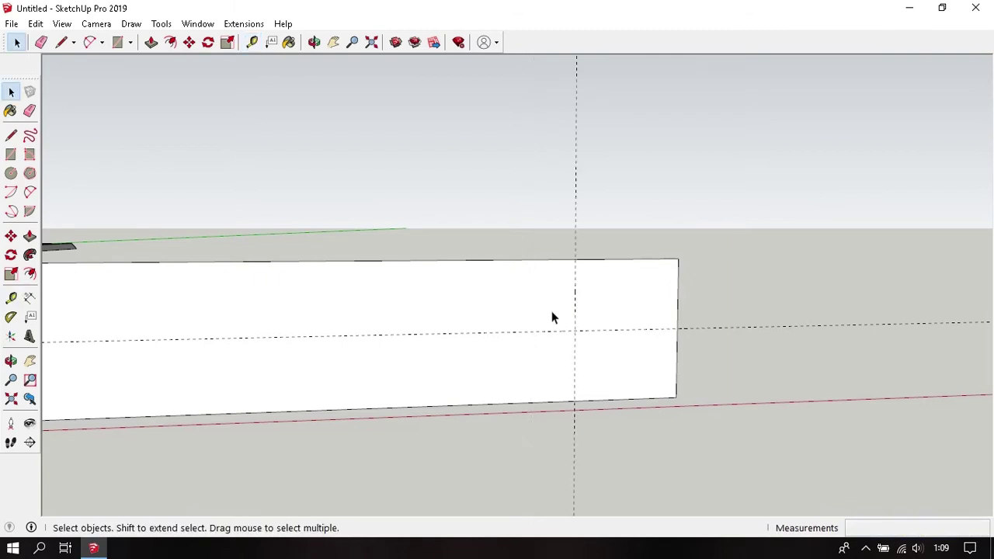
mouse_move(551, 311)
middle_down()
mouse_move(524, 306)
mouse_move(514, 324)
middle_up()
key(t)
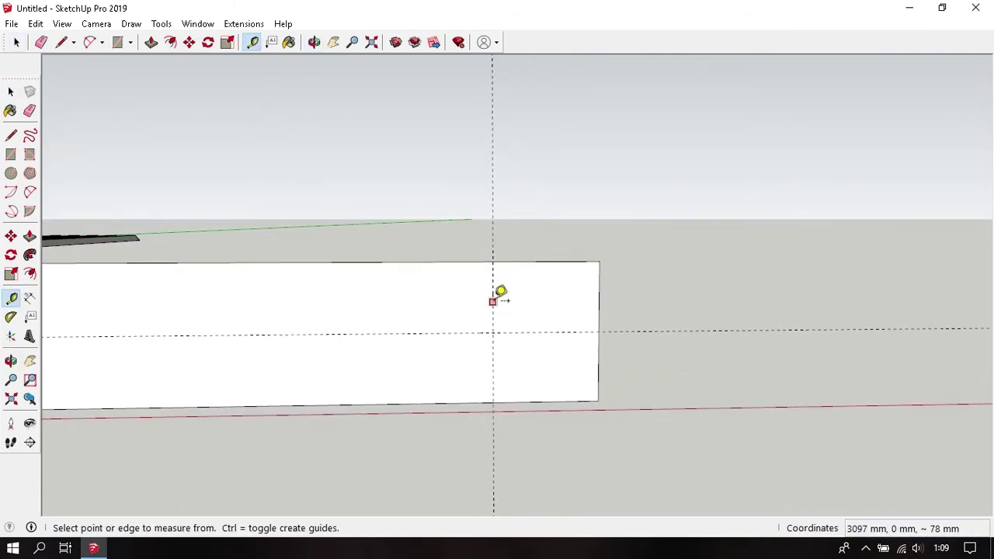
click(492, 302)
text(75)
key(Return)
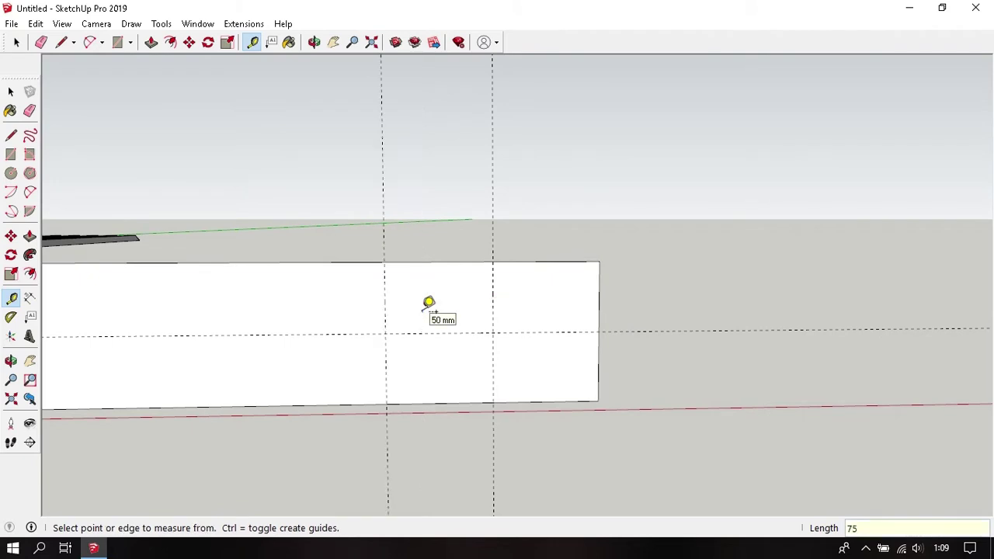
key(space)
scroll(534, 311, up, 1)
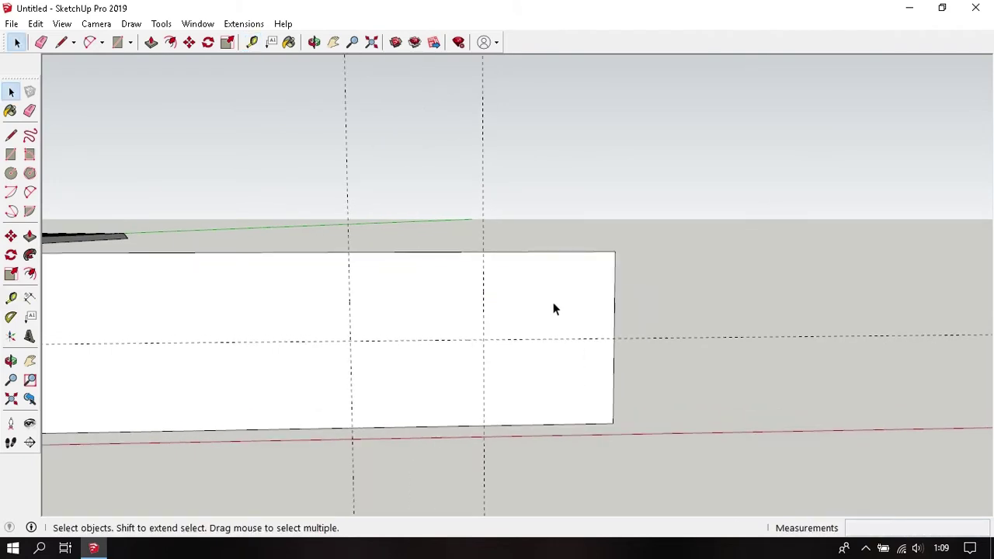
key(shift+p)
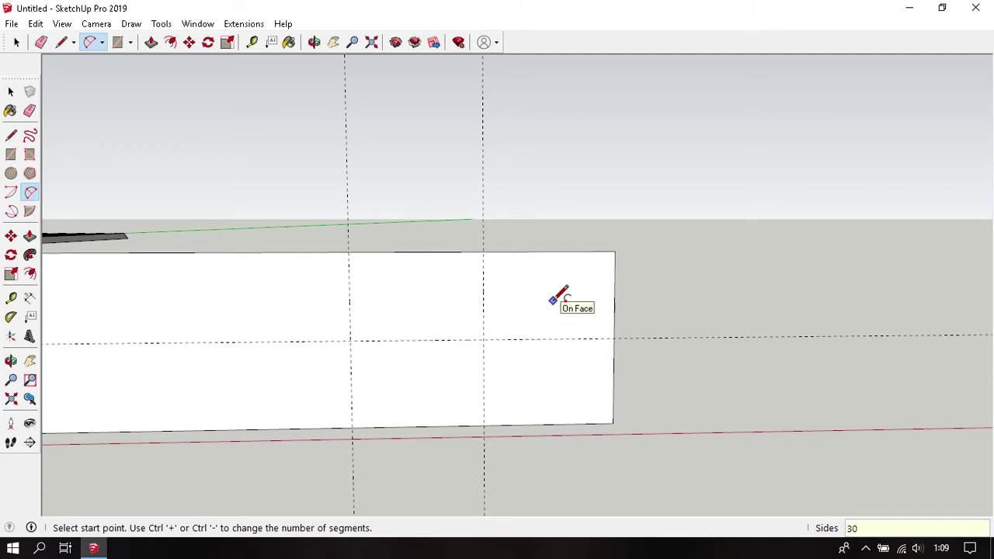
Draw an arc along the guide from the right edge to the first vertical guide, bulge 20 mm
scroll(553, 299, up, 2)
scroll(556, 295, up, 1)
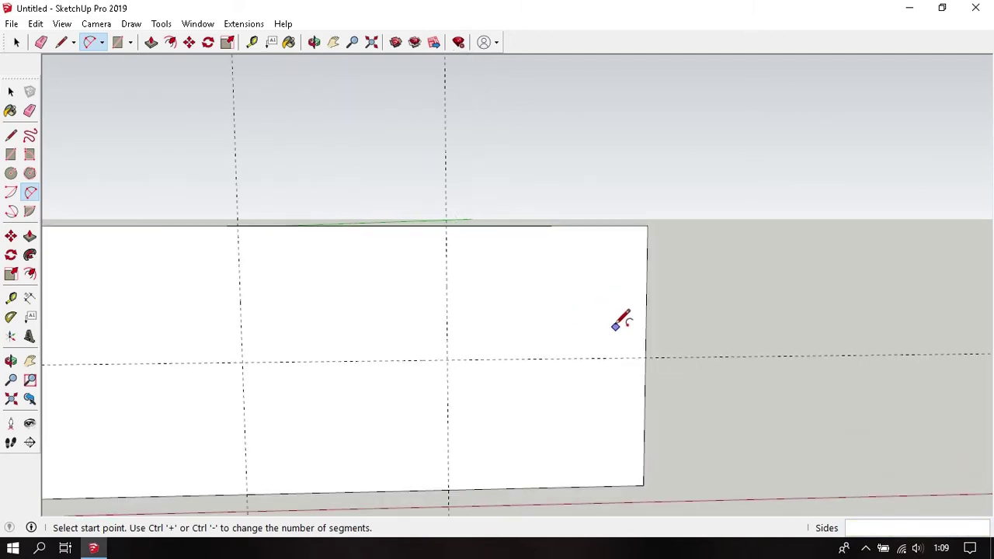
click(645, 357)
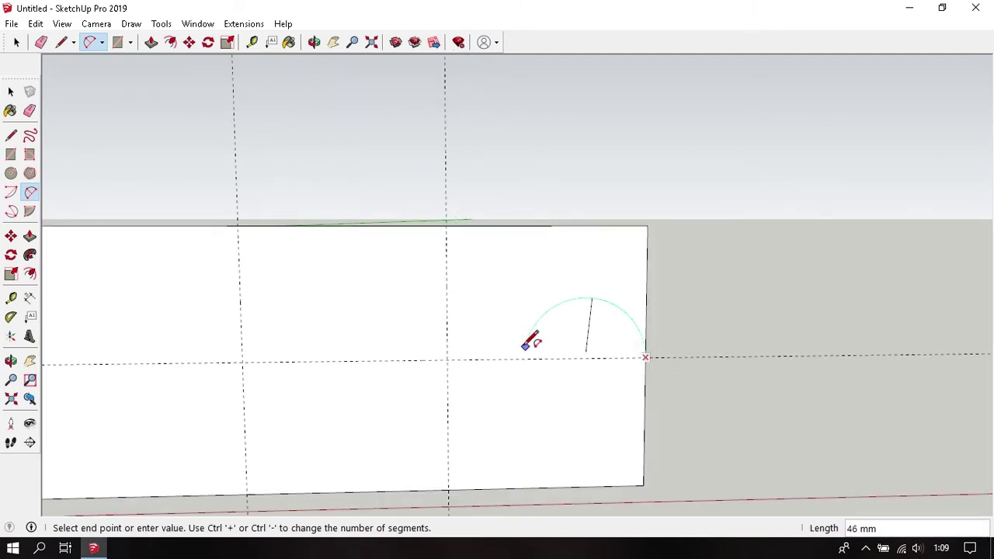
click(447, 358)
text(20)
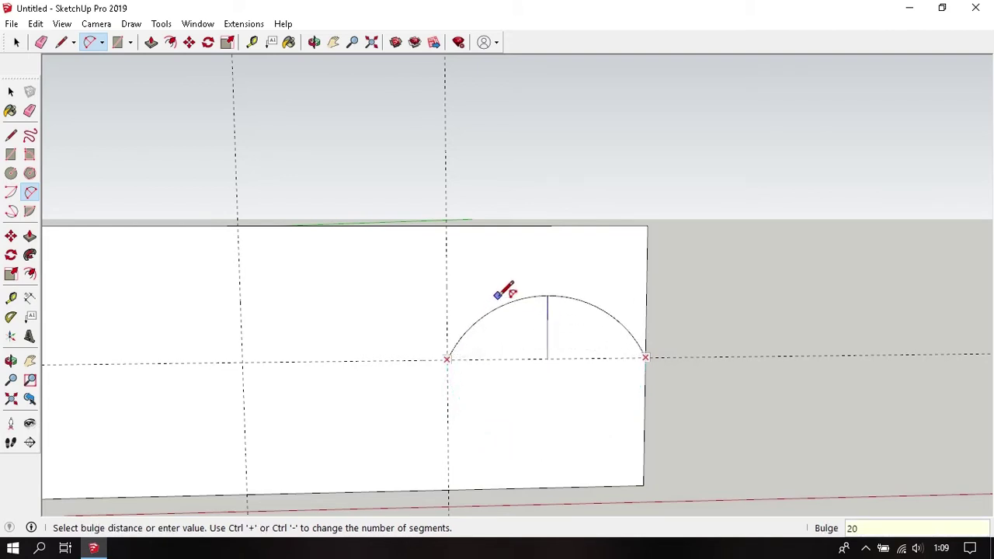
key(Return)
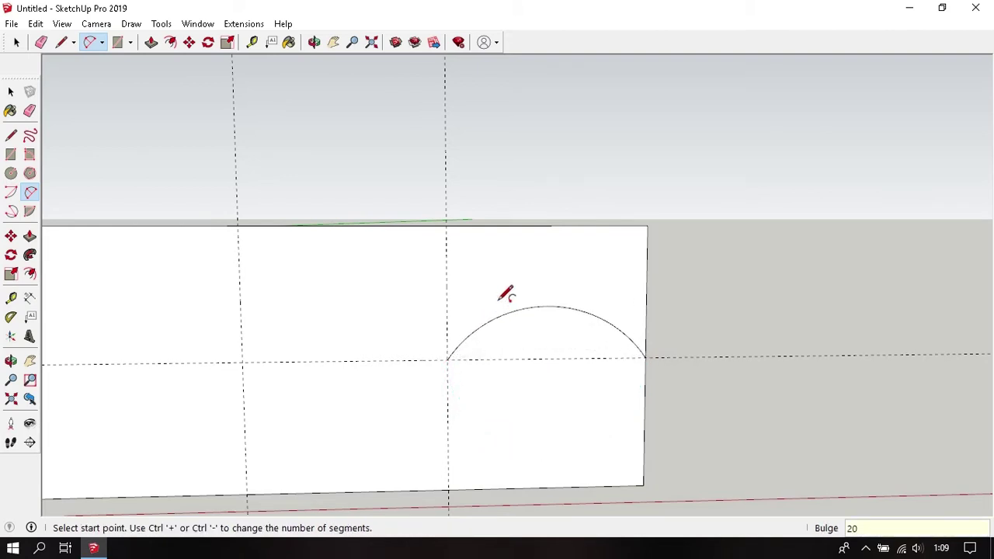
Draw a downward arc from there to the second vertical guide, completing the S-wave
shift+middle_drag(507, 291, 579, 248)
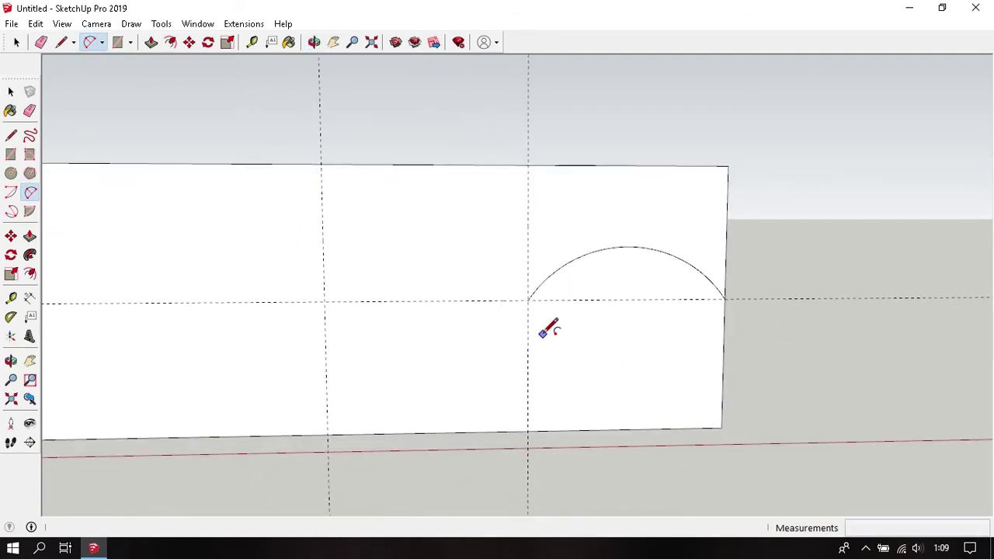
click(528, 300)
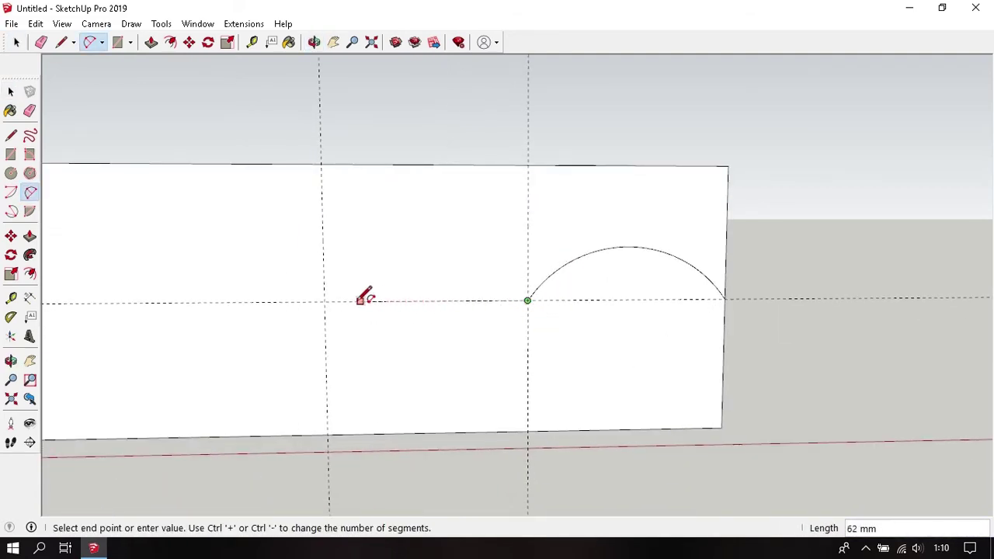
click(324, 302)
text(2)
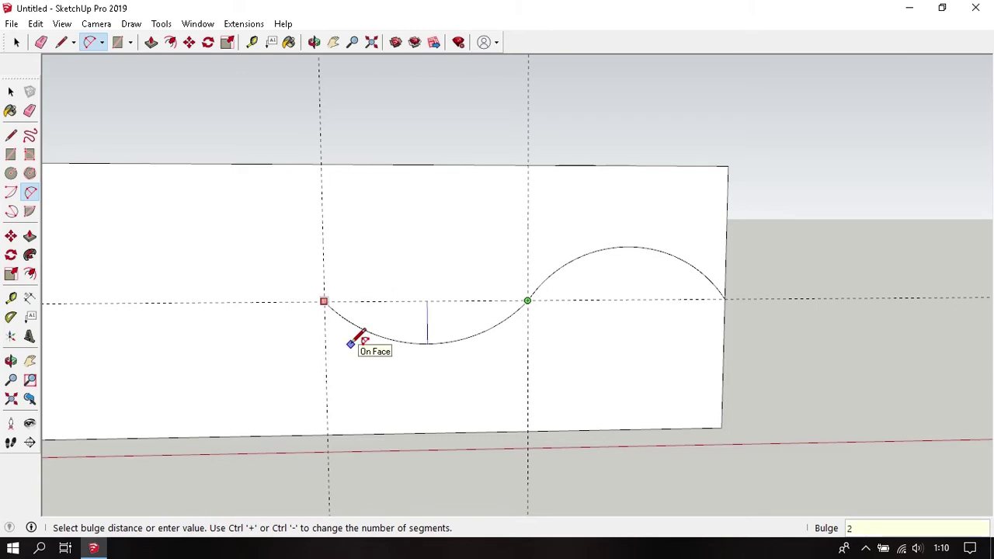
key(Return)
key(space)
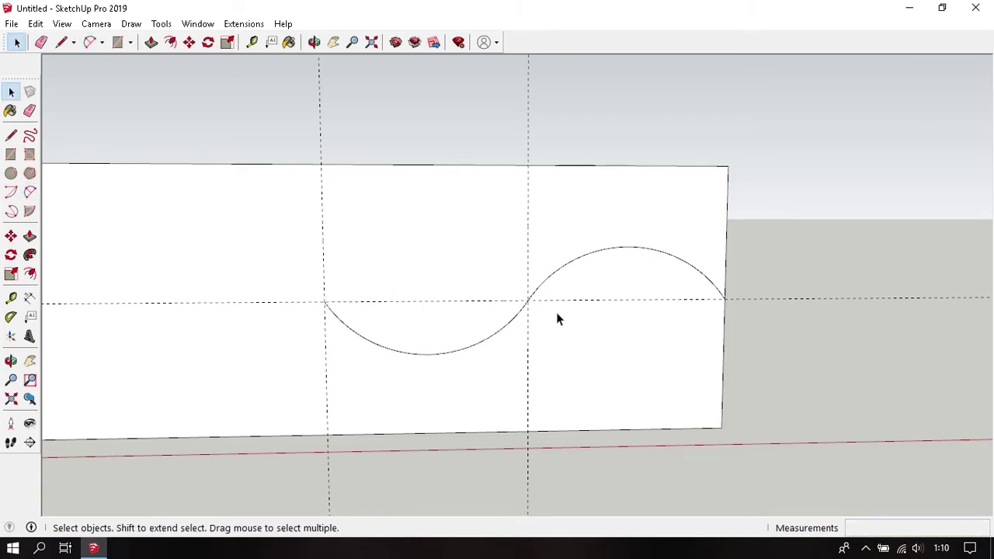
scroll(556, 311, down, 2)
Copy the two-arc wave end-to-end and repeat it 20 times along the rectangle
drag(328, 248, 730, 359)
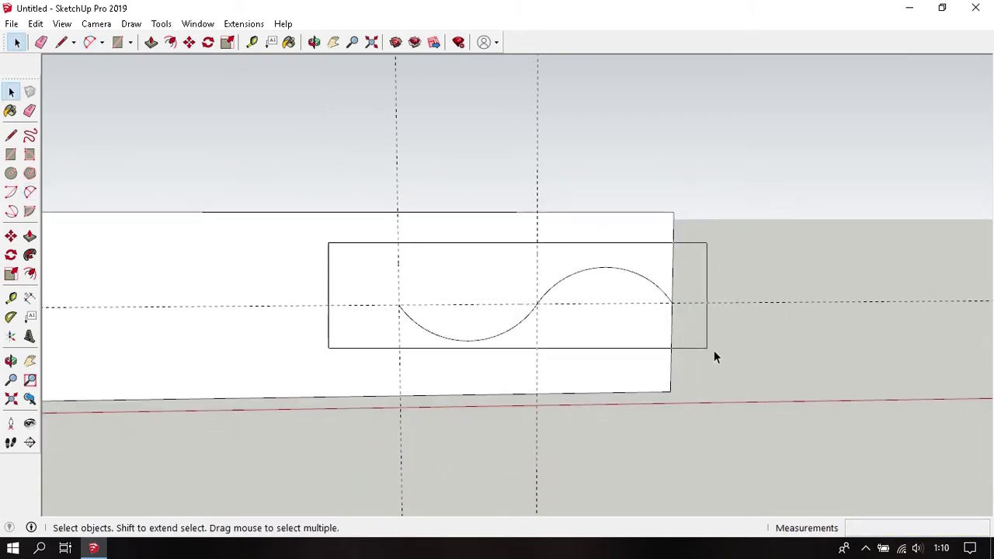
key(m)
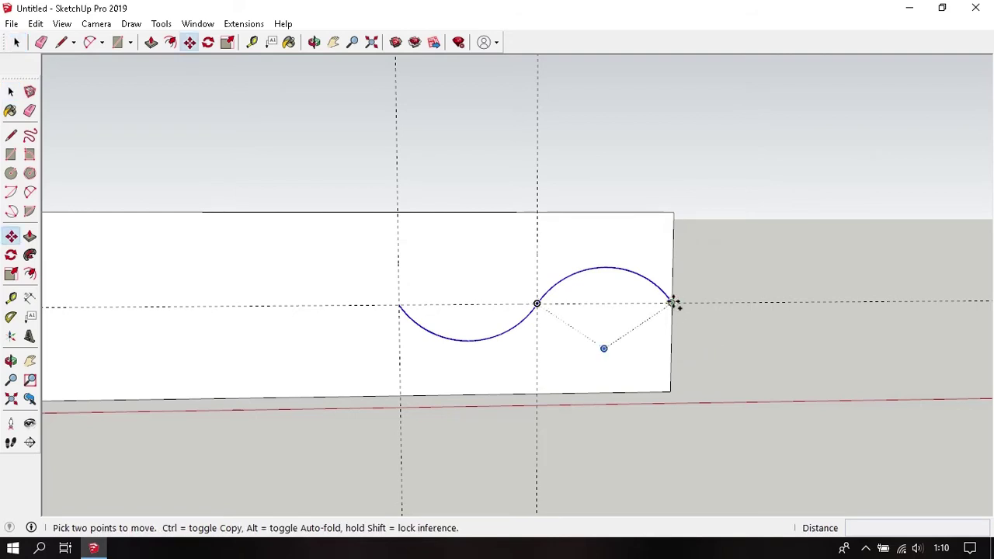
click(673, 303)
key(ctrl)
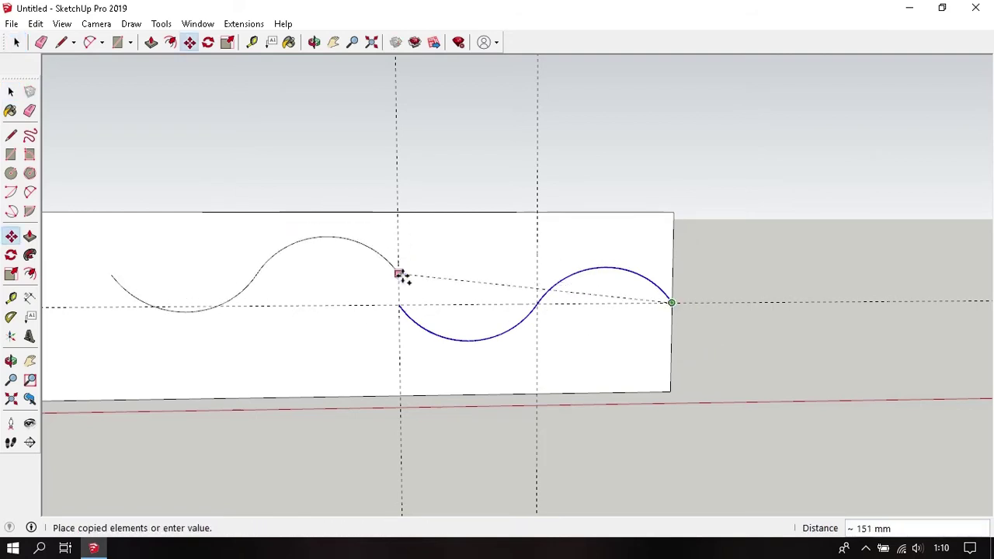
click(397, 305)
scroll(810, 350, down, 3)
scroll(841, 351, down, 2)
text(*20)
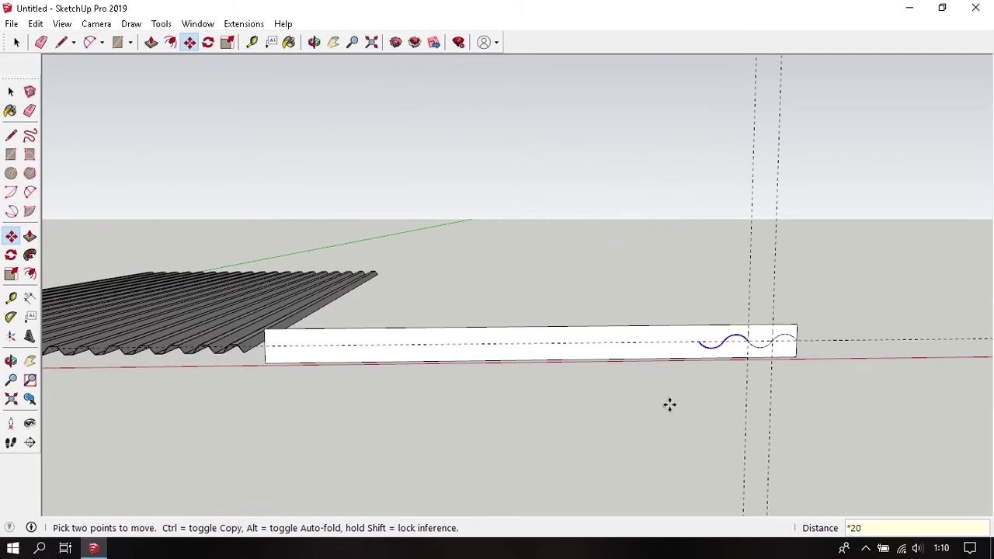
key(Return)
Zoom in on the wave's left end and select its arc
scroll(342, 377, up, 2)
scroll(349, 333, up, 3)
scroll(437, 319, up, 1)
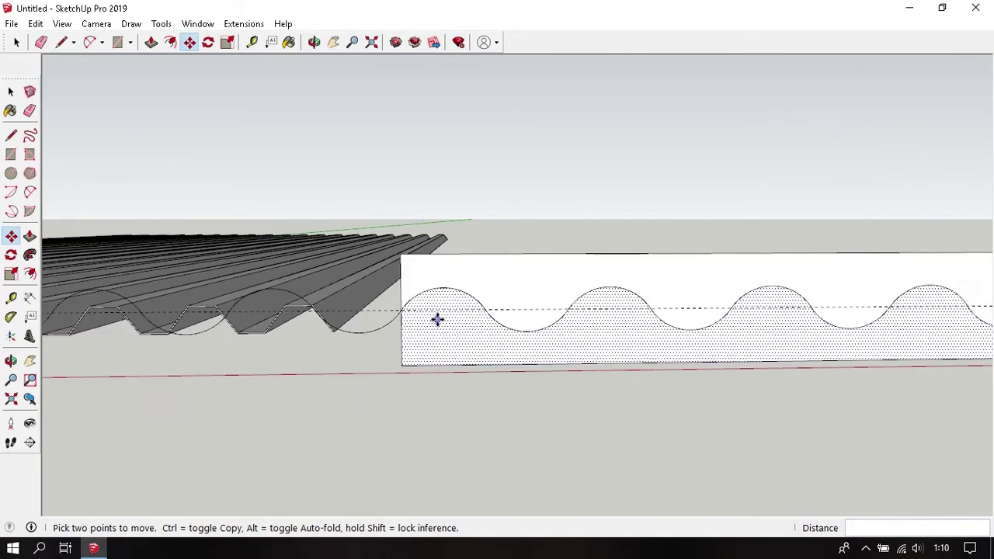
scroll(437, 318, up, 2)
mouse_move(438, 317)
middle_down()
mouse_move(552, 326)
mouse_move(455, 302)
middle_up()
key(space)
click(452, 303)
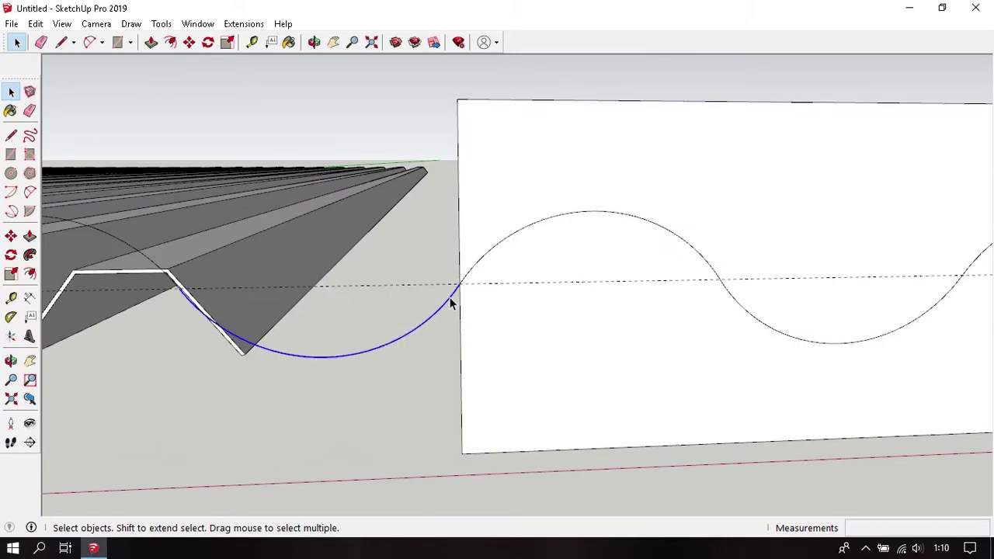
Select and deselect the wave curve while viewing both sheets from above, then from a low angle
scroll(492, 285, up, 2)
scroll(544, 308, down, 3)
scroll(557, 310, down, 2)
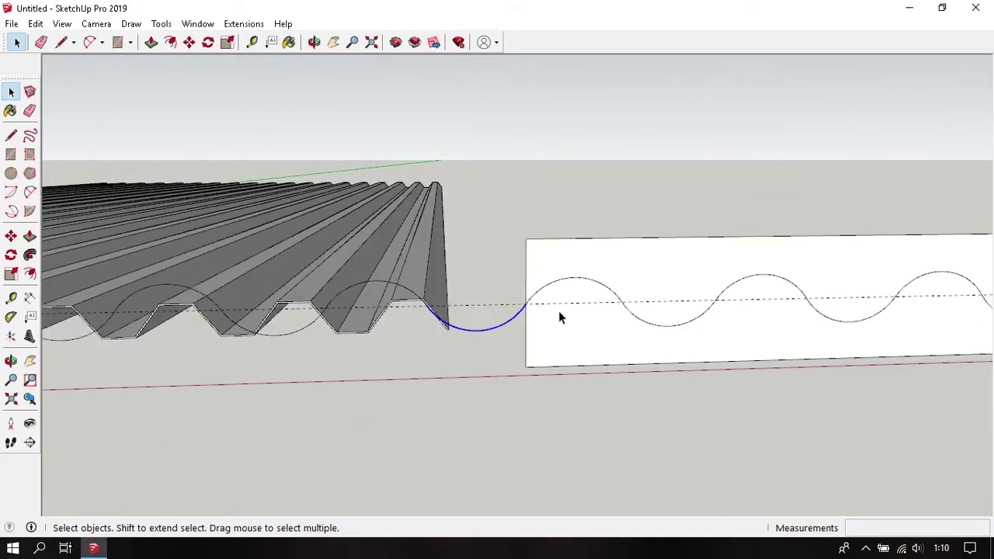
scroll(558, 311, down, 2)
scroll(559, 311, down, 2)
scroll(558, 310, down, 1)
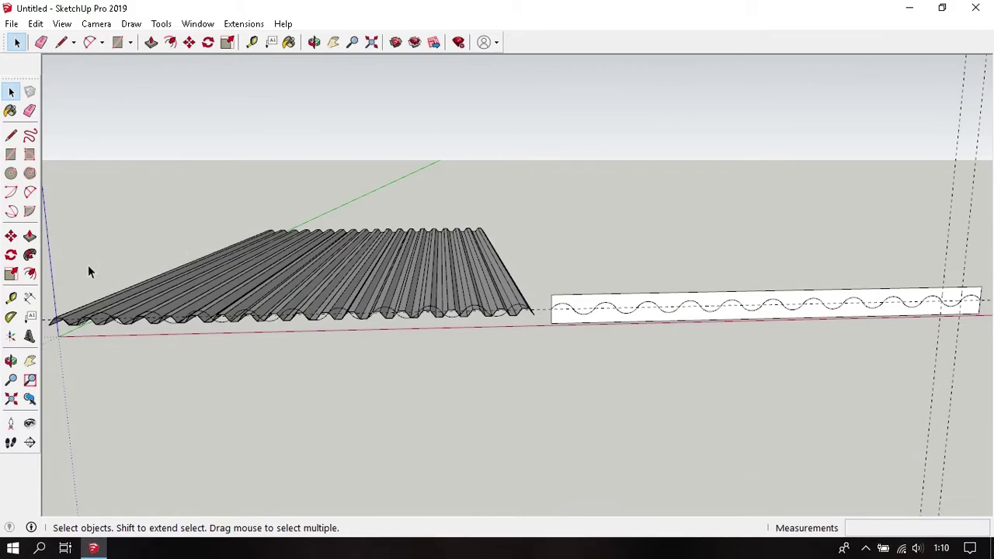
middle_drag(344, 288, 438, 400)
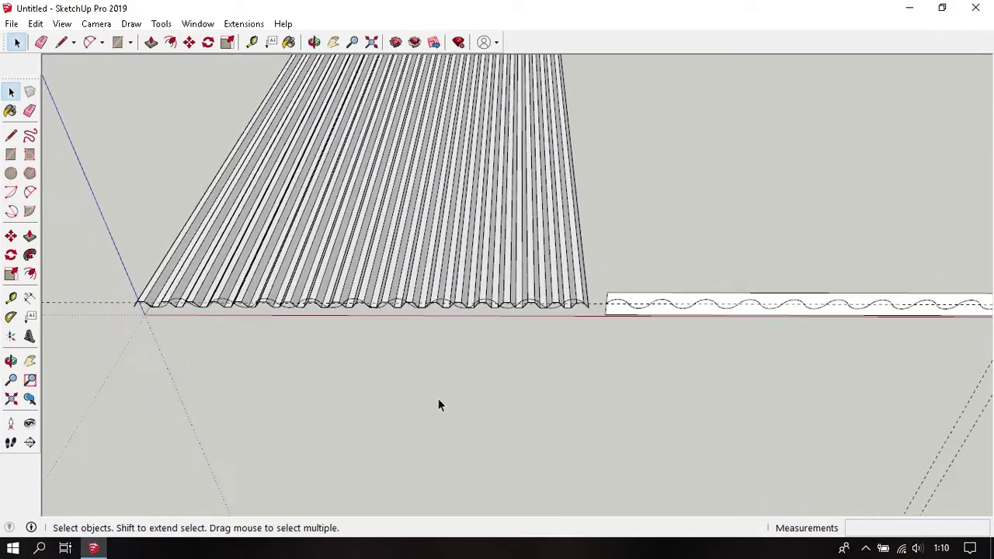
drag(62, 266, 598, 374)
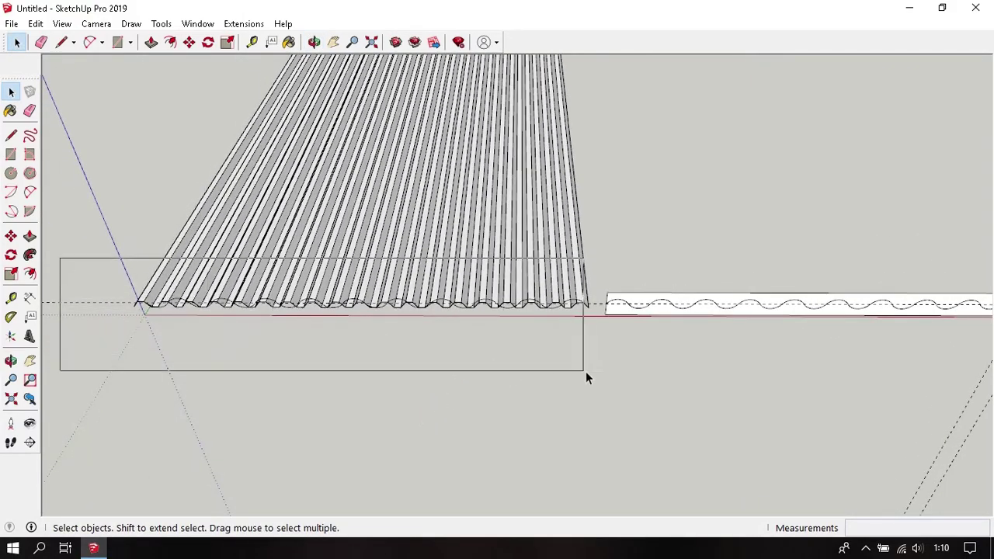
key(Escape)
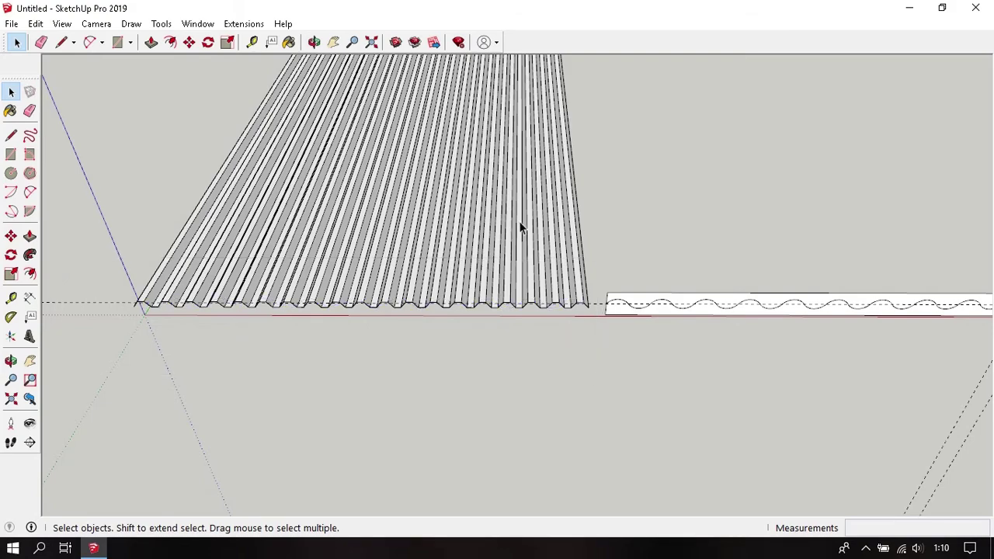
scroll(705, 299, up, 2)
mouse_move(705, 300)
middle_down()
mouse_move(437, 226)
mouse_move(366, 306)
mouse_move(623, 277)
middle_up()
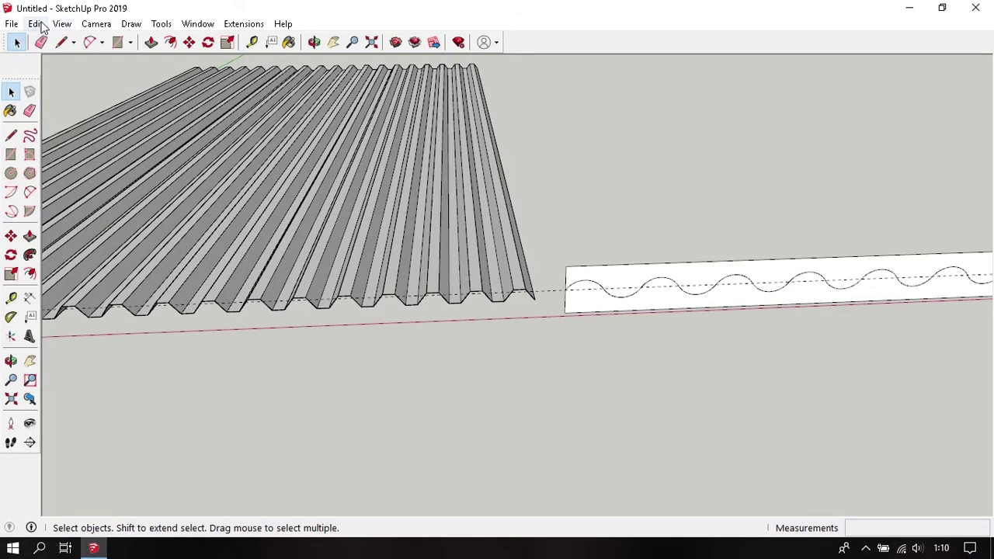
Delete all guide lines from the model via Edit > Delete Guides
click(36, 24)
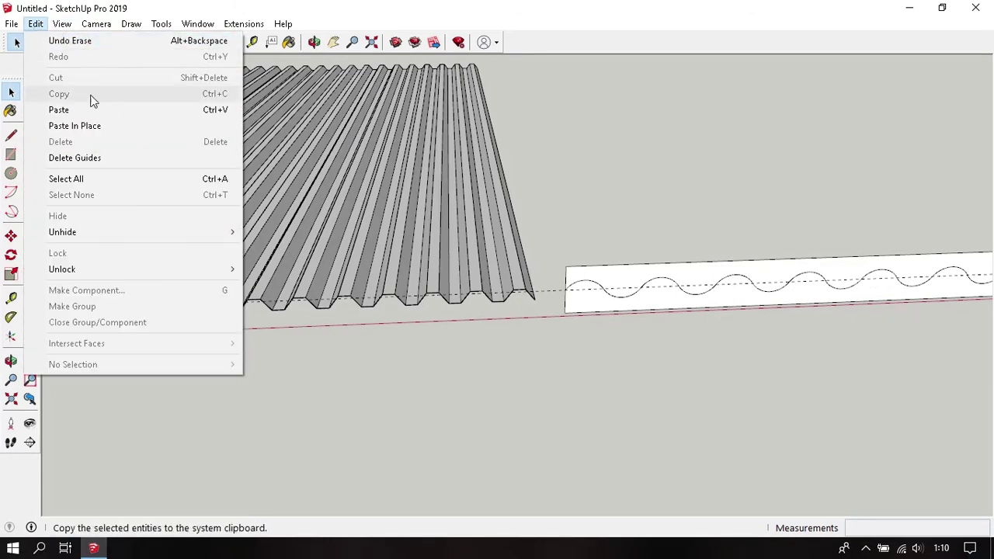
click(115, 161)
scroll(618, 314, up, 2)
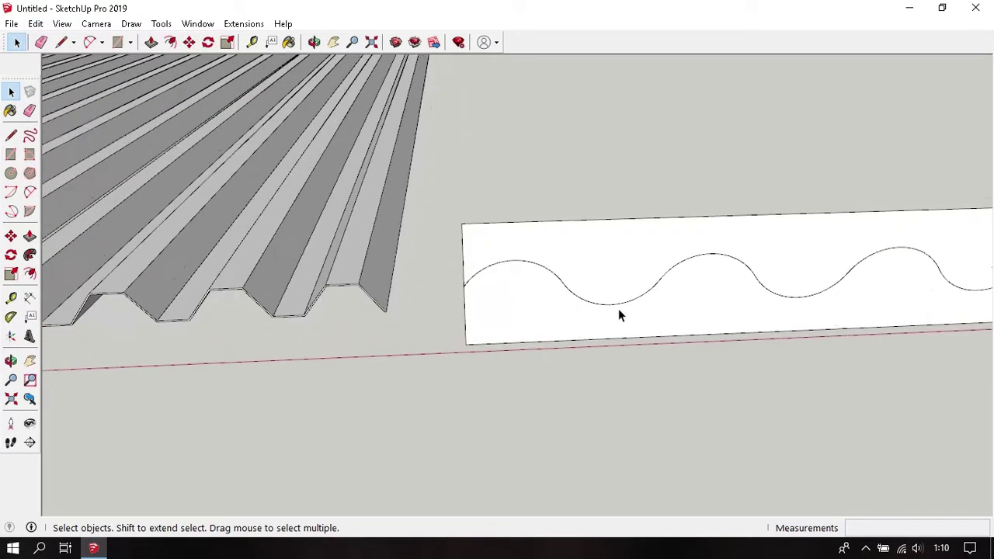
scroll(420, 323, up, 2)
scroll(380, 308, up, 2)
scroll(347, 331, up, 2)
middle_drag(349, 330, 374, 321)
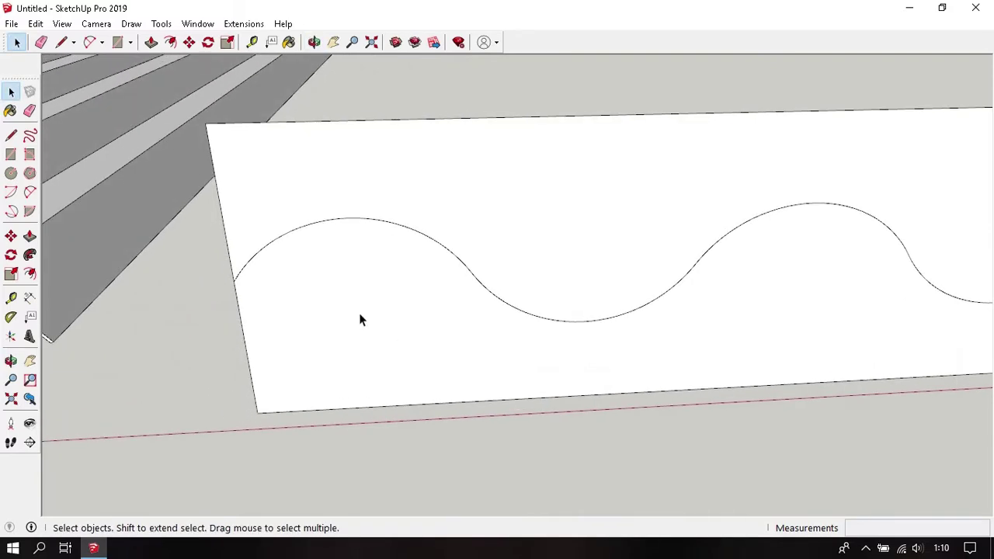
Offset the wave-bounded face 4 mm inward
key(f)
double_click(303, 320)
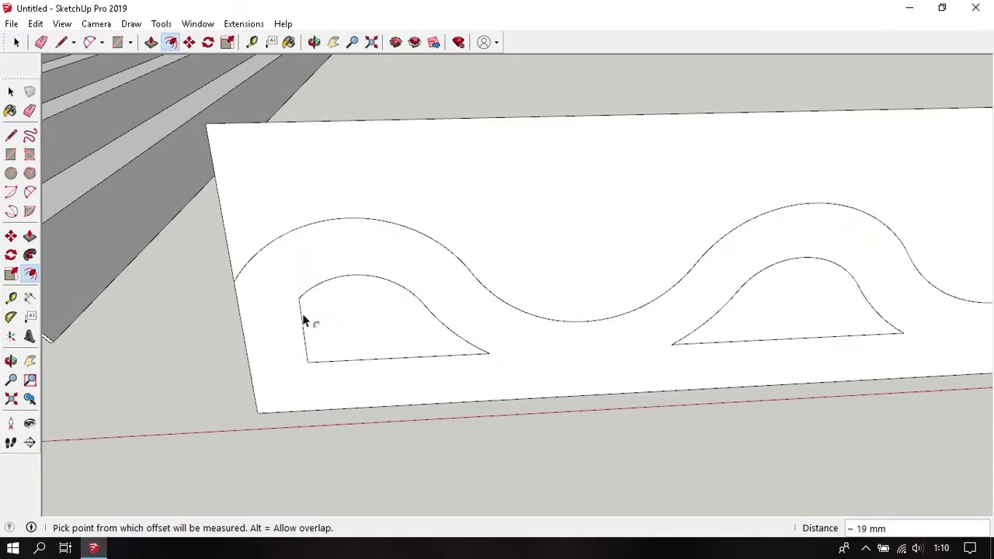
key(Return)
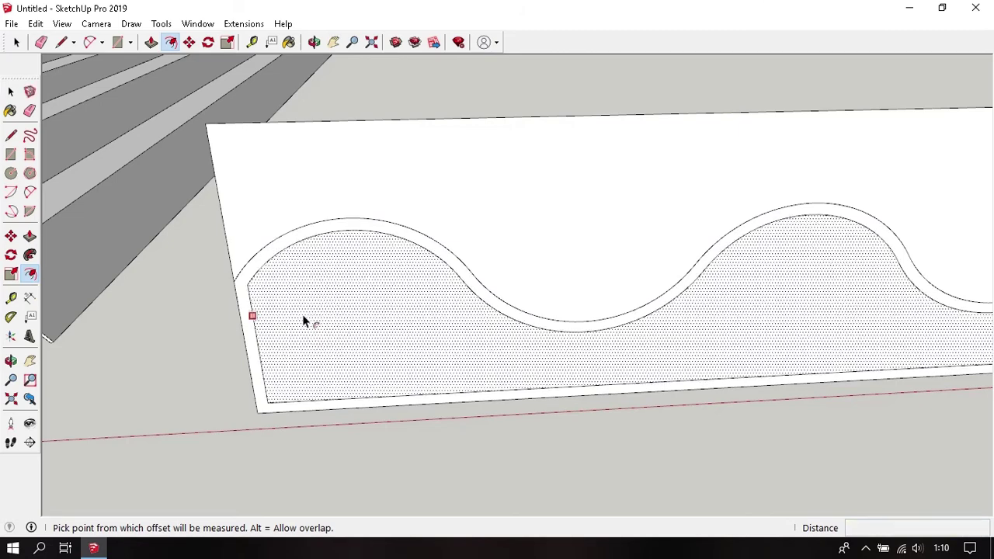
scroll(318, 319, up, 1)
key(space)
scroll(256, 287, up, 3)
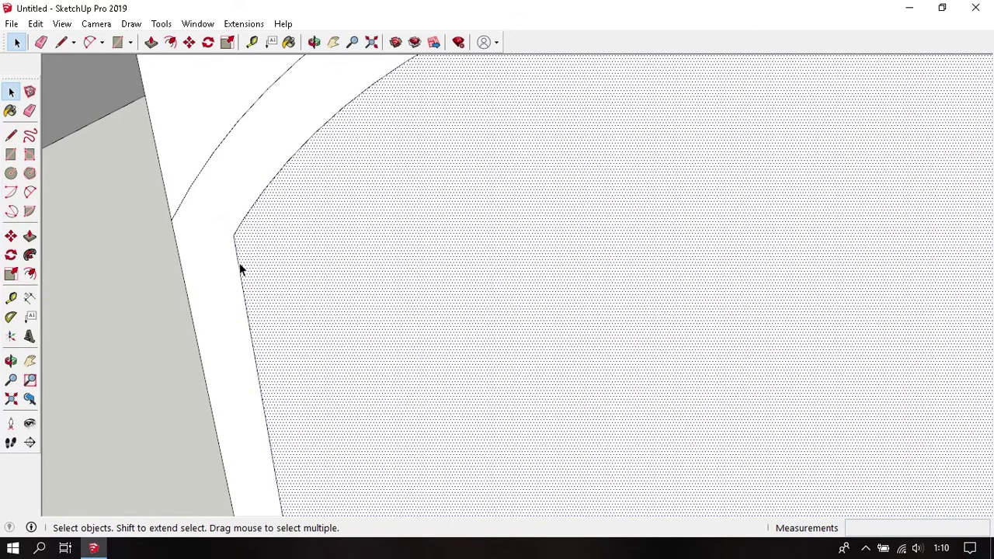
Draw a line closing the offset band's left end at the wave
key(l)
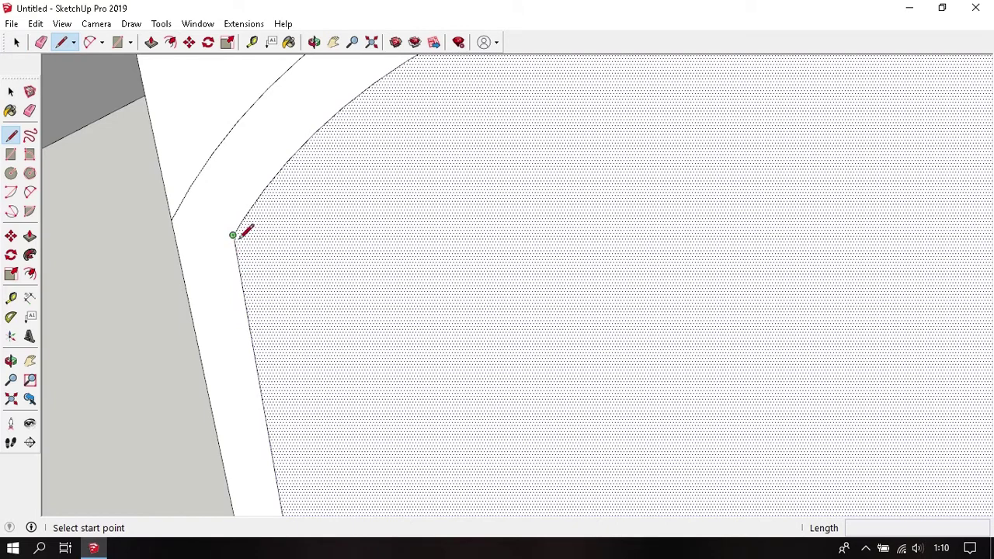
click(233, 235)
click(171, 220)
key(space)
scroll(228, 292, down, 2)
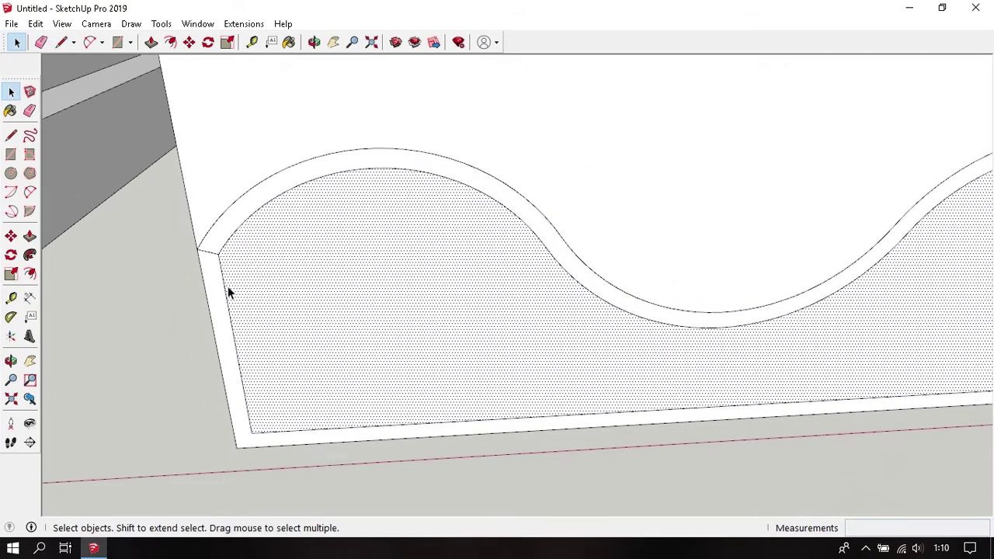
scroll(229, 289, down, 2)
scroll(261, 289, down, 2)
scroll(349, 280, down, 2)
scroll(621, 272, down, 1)
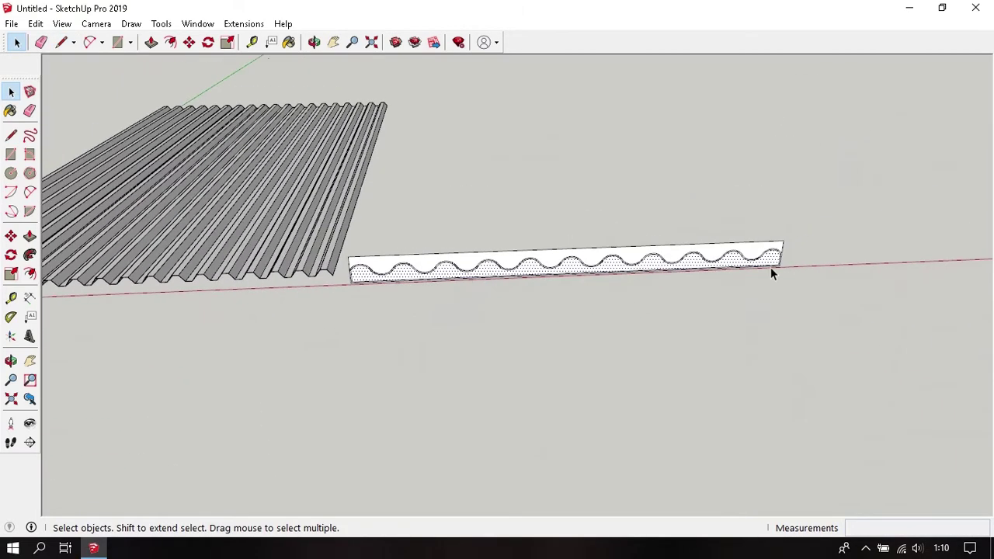
scroll(780, 262, up, 2)
scroll(789, 217, up, 2)
scroll(789, 217, up, 1)
Draw a line closing the offset band's right end at the wave
key(l)
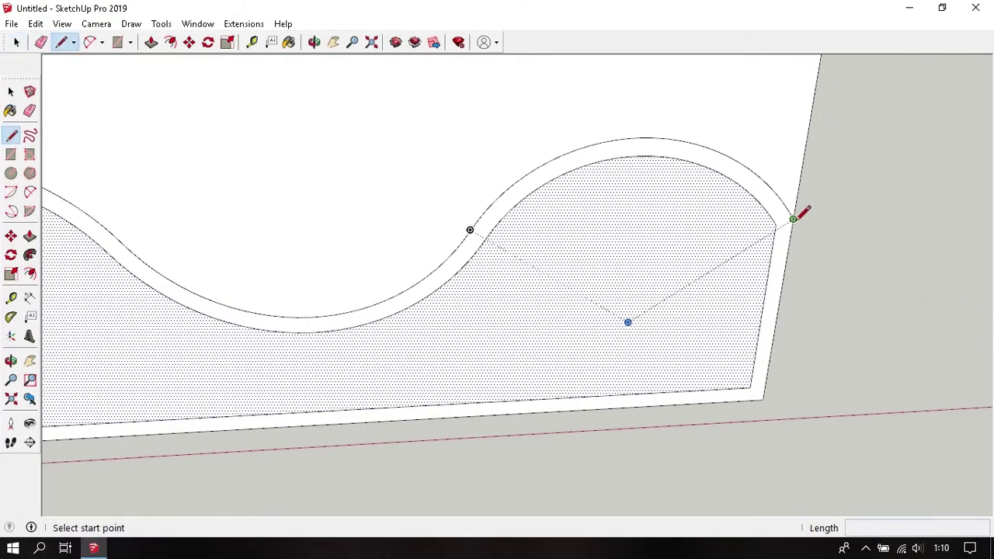
click(793, 219)
click(782, 214)
key(space)
scroll(757, 268, down, 3)
scroll(757, 265, down, 2)
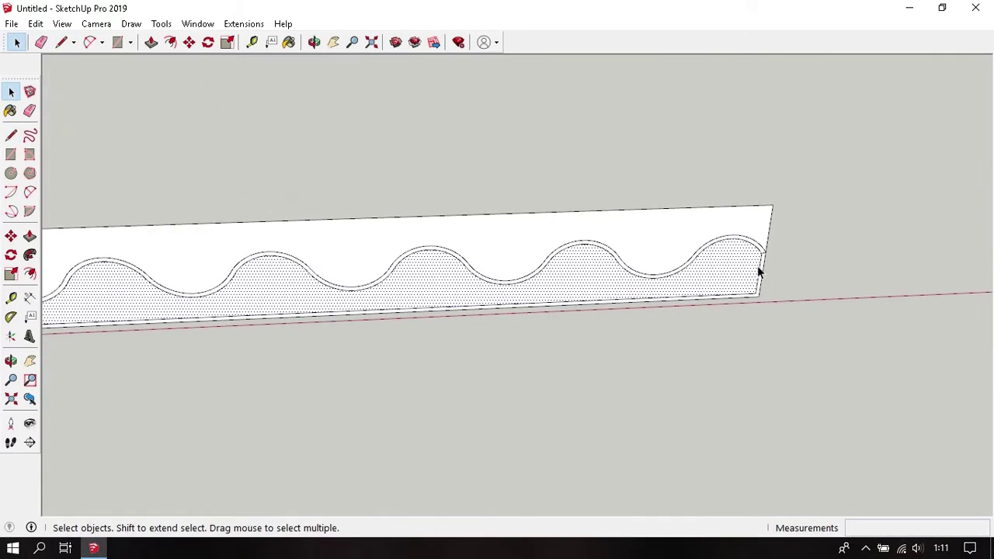
scroll(782, 277, down, 1)
scroll(782, 278, down, 1)
scroll(782, 278, down, 2)
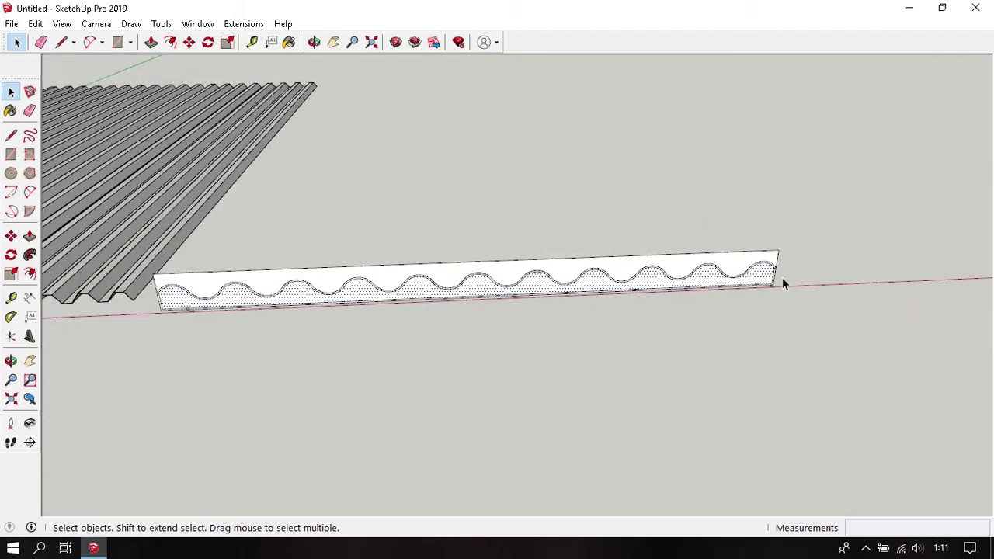
Delete the strip below the waves, its top edge and stray edges, leaving the wavy band
click(770, 286)
key(Delete)
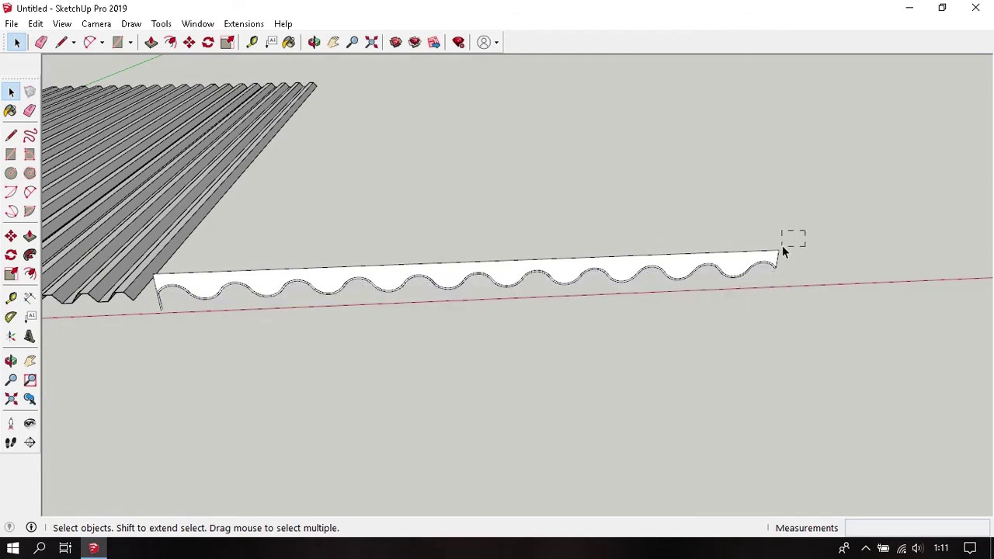
click(772, 261)
key(Delete)
scroll(101, 275, up, 1)
scroll(144, 284, up, 2)
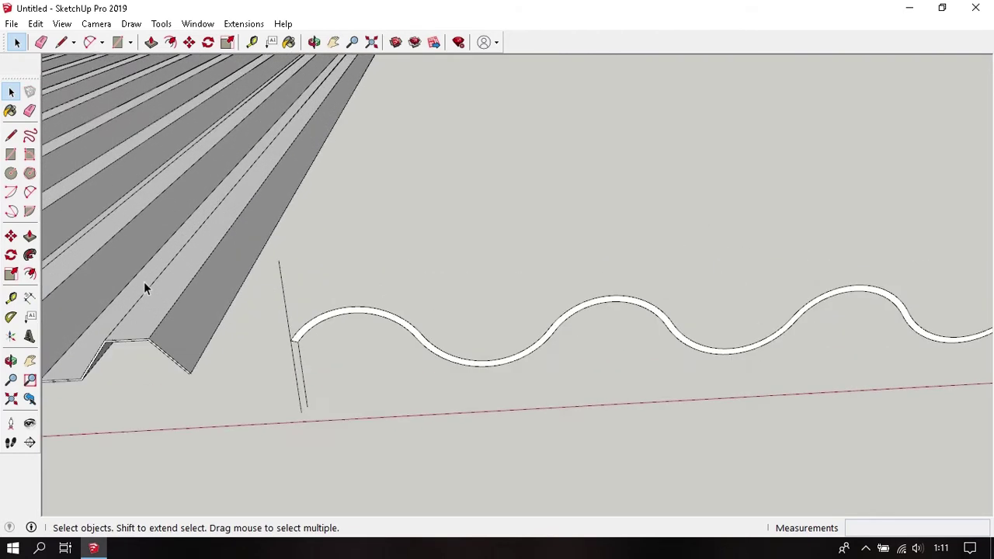
click(302, 373)
key(Delete)
Push/Pull the thin wave profile out to the full sheet length
key(p)
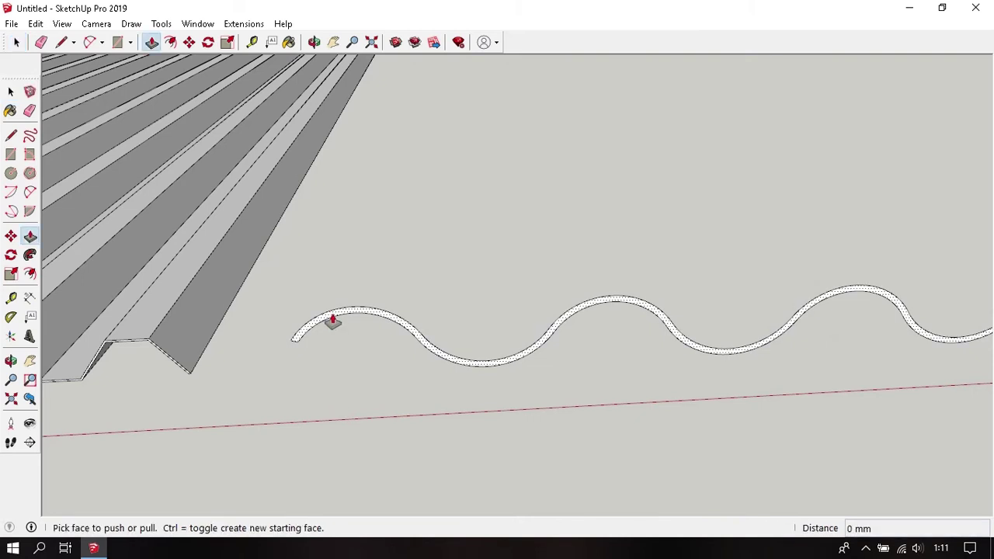
click(331, 320)
text(3000)
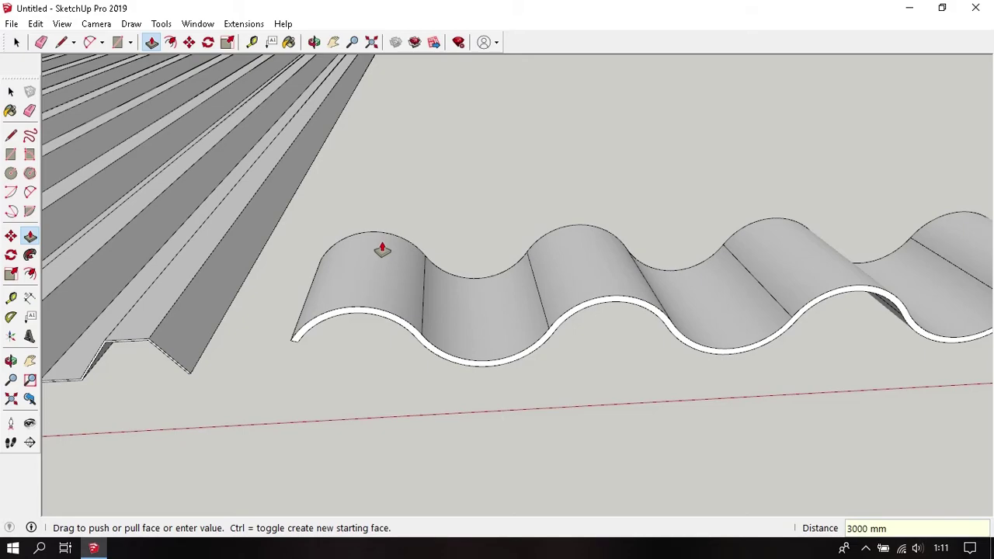
key(space)
scroll(403, 299, down, 3)
scroll(466, 307, down, 3)
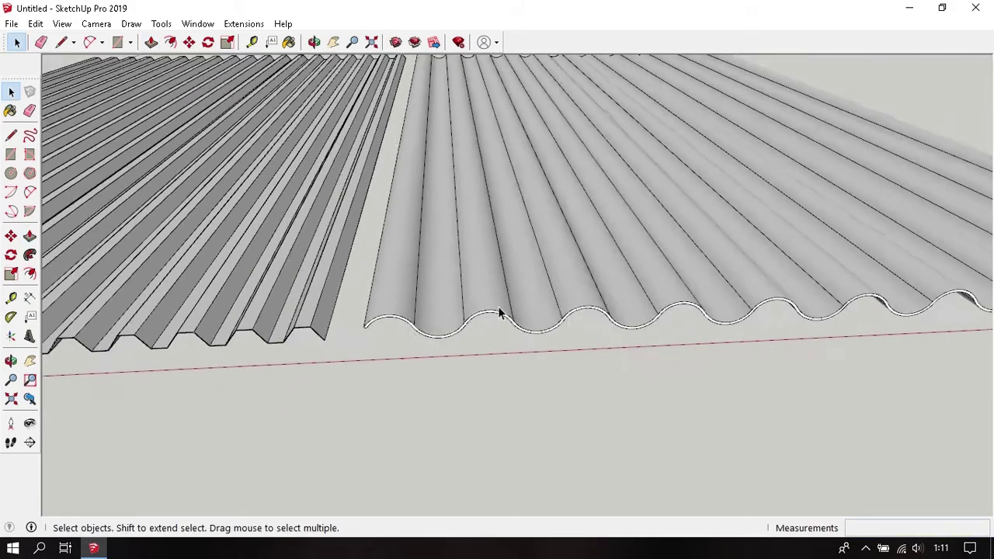
middle_drag(500, 311, 482, 247)
Select the entire wavy sheet and make it a group
triple_click(482, 247)
right_click(483, 225)
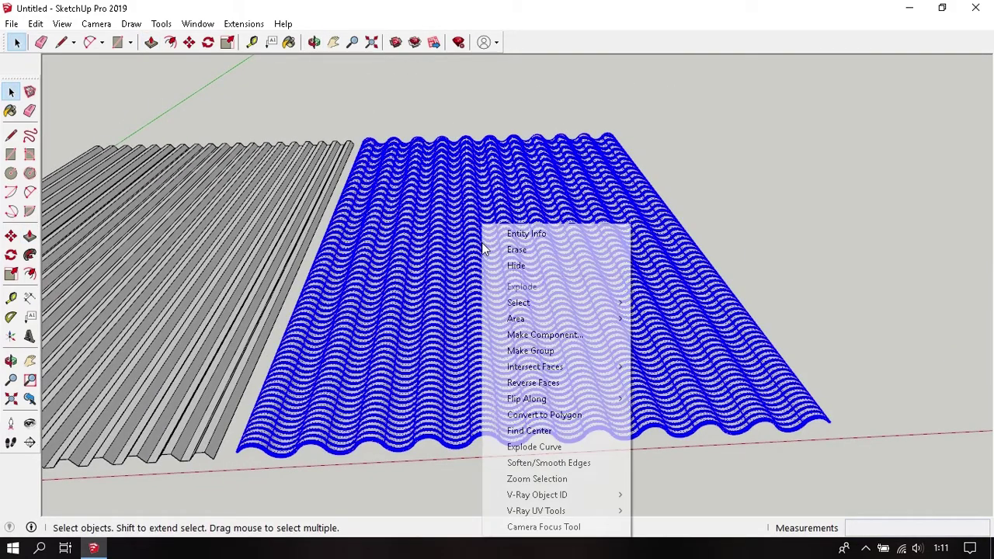
click(575, 353)
click(836, 256)
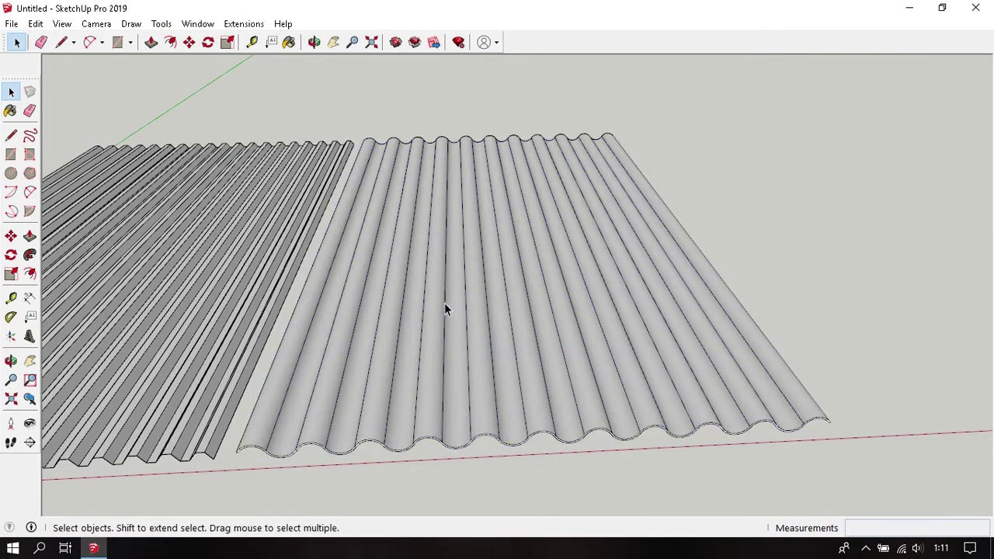
Orbit low along the grouped wavy sheet to inspect its corrugations
scroll(427, 319, up, 2)
scroll(404, 345, up, 3)
mouse_move(393, 367)
middle_down()
mouse_move(444, 295)
mouse_move(461, 220)
middle_up()
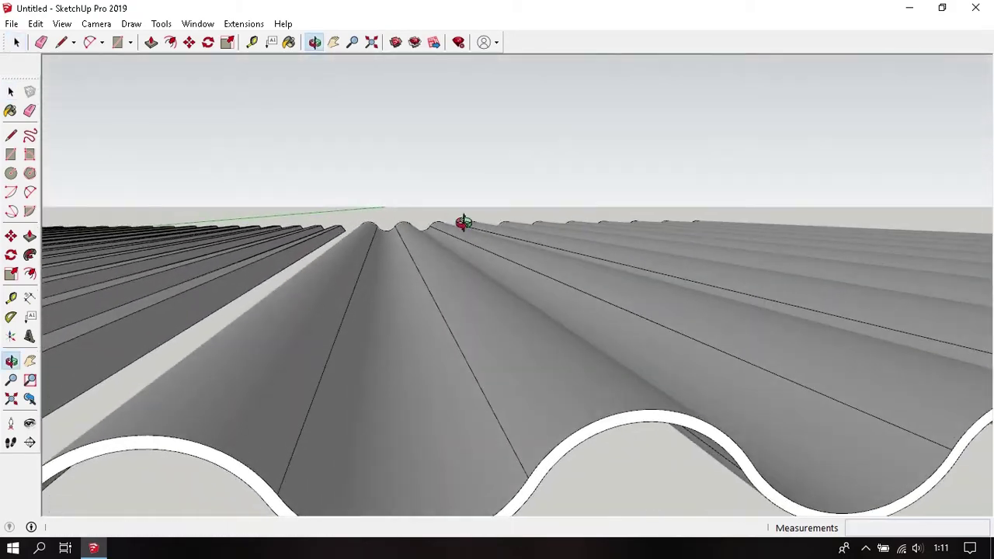
key(o)
mouse_move(400, 355)
mouse_down()
mouse_move(433, 303)
mouse_move(355, 381)
mouse_up()
key(space)
scroll(402, 324, down, 3)
scroll(445, 365, down, 2)
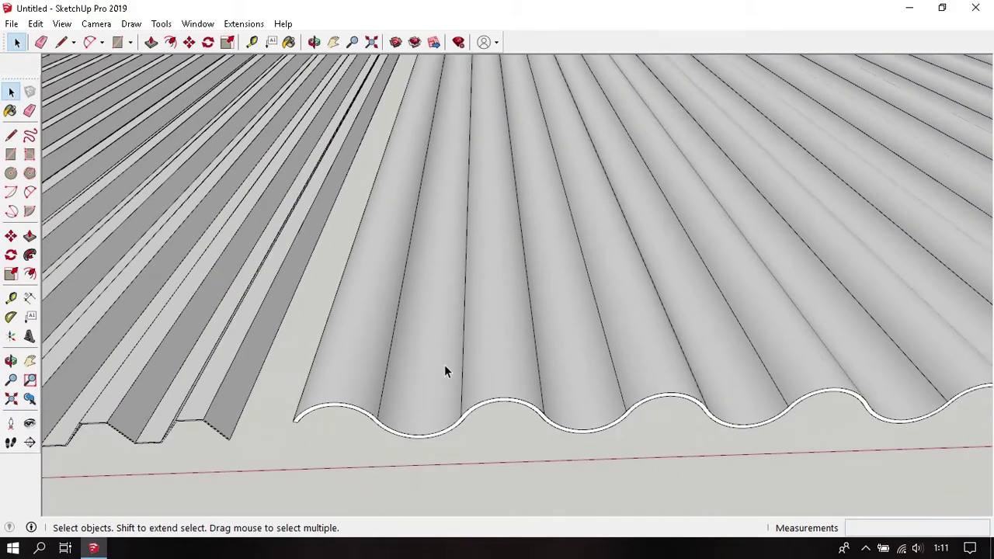
scroll(443, 365, up, 2)
scroll(414, 393, up, 3)
scroll(408, 386, down, 3)
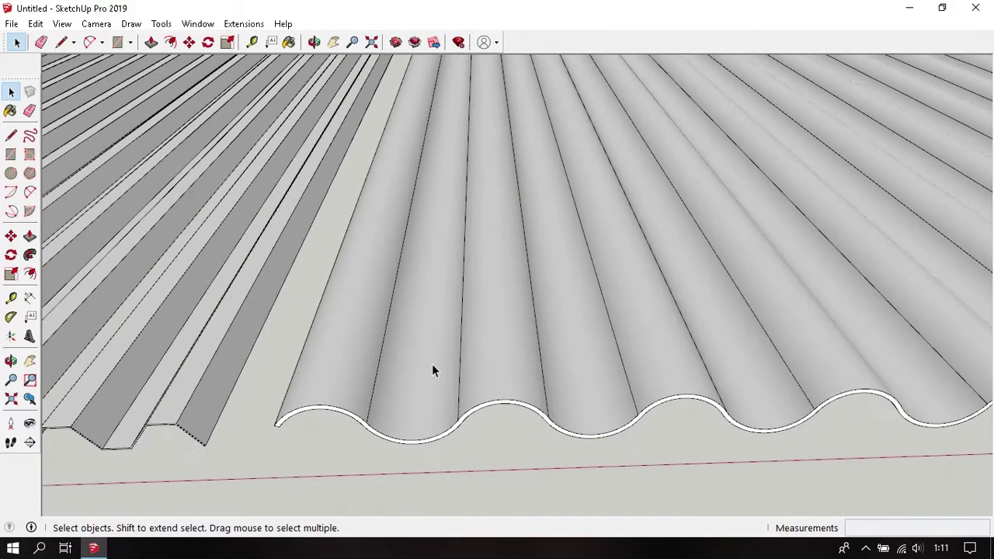
middle_drag(431, 363, 440, 354)
scroll(506, 341, up, 2)
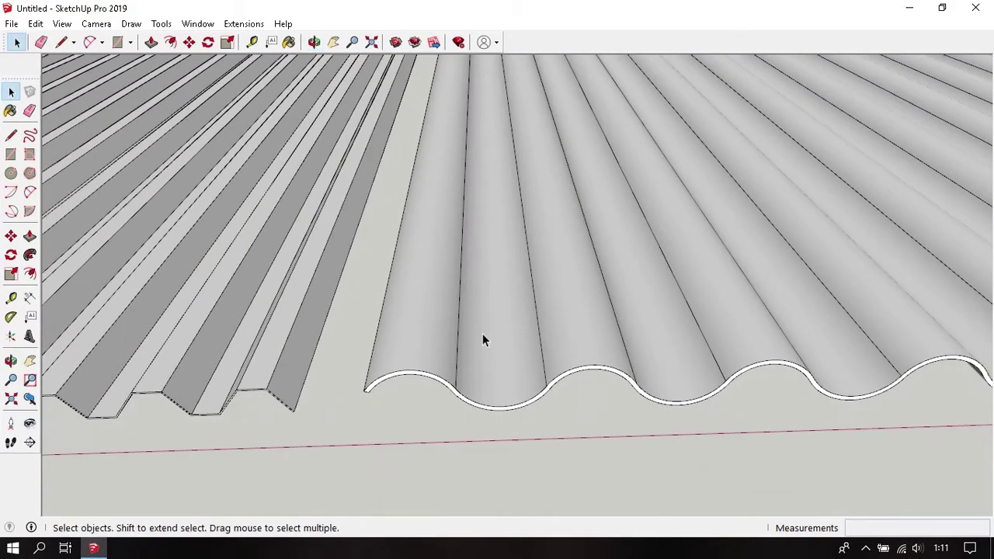
scroll(482, 337, up, 2)
Open the wavy sheet group and erase its first rib edges
mouse_move(493, 333)
middle_down()
mouse_move(497, 377)
mouse_move(506, 368)
middle_up()
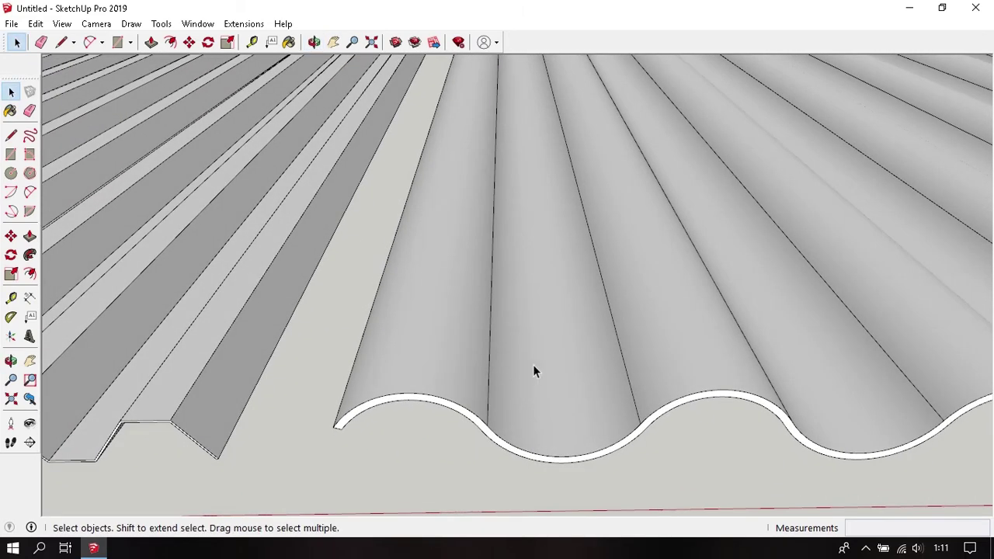
double_click(533, 366)
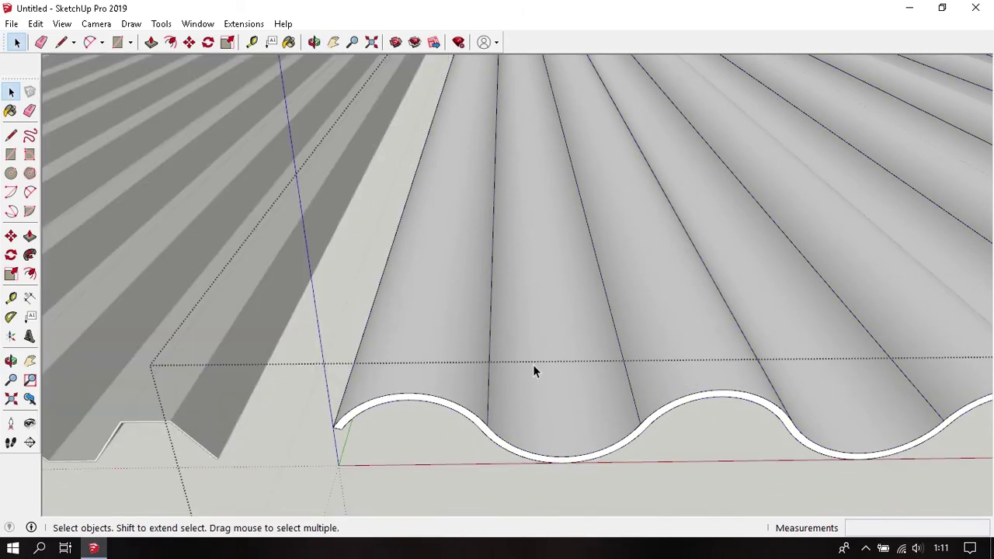
key(e)
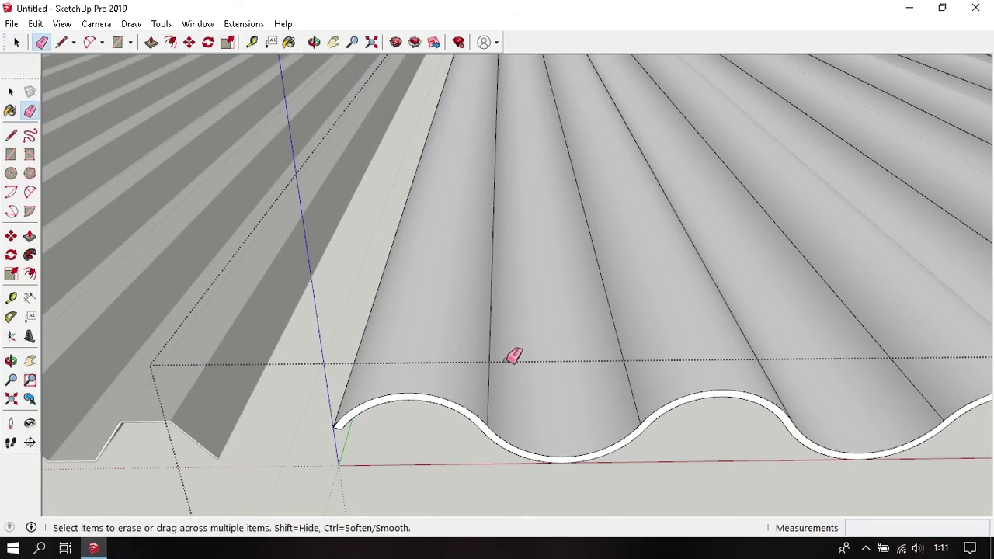
click(495, 357)
mouse_move(544, 380)
middle_down()
mouse_move(350, 338)
mouse_move(562, 386)
mouse_move(595, 337)
mouse_move(437, 333)
middle_up()
click(426, 335)
click(599, 318)
middle_drag(599, 317, 260, 343)
click(254, 348)
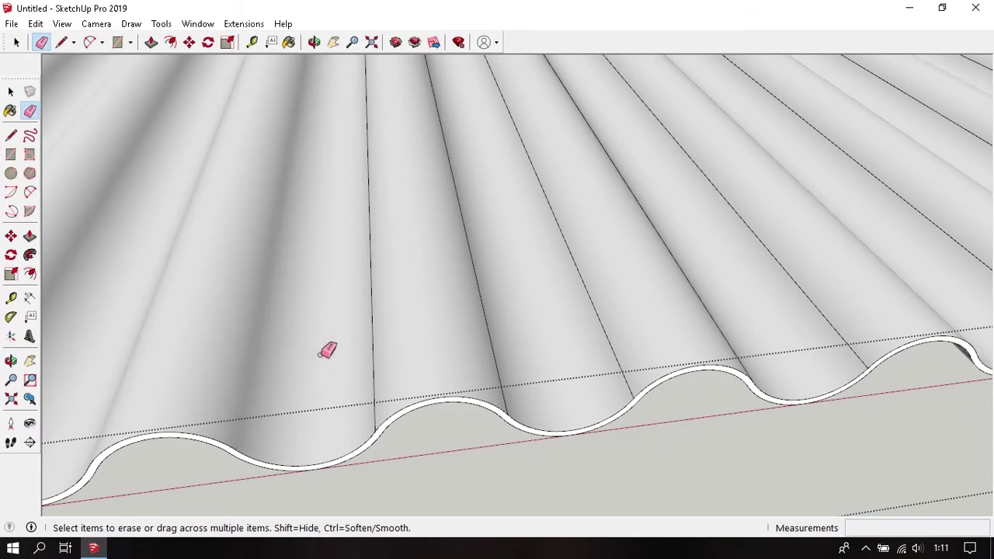
click(374, 341)
Erase more rib lines across the middle of the wavy sheet
click(498, 319)
drag(578, 296, 694, 278)
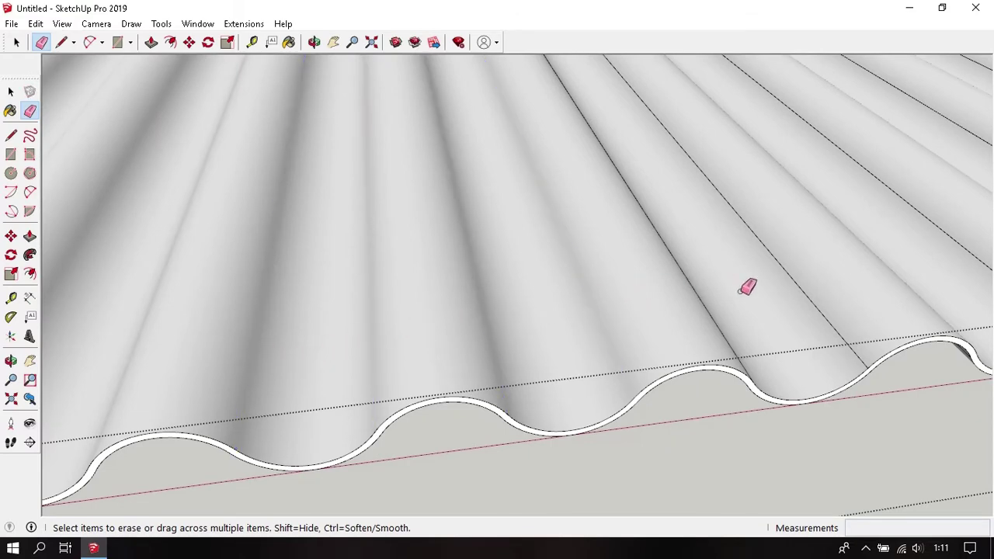
middle_drag(747, 285, 293, 353)
click(272, 342)
click(378, 351)
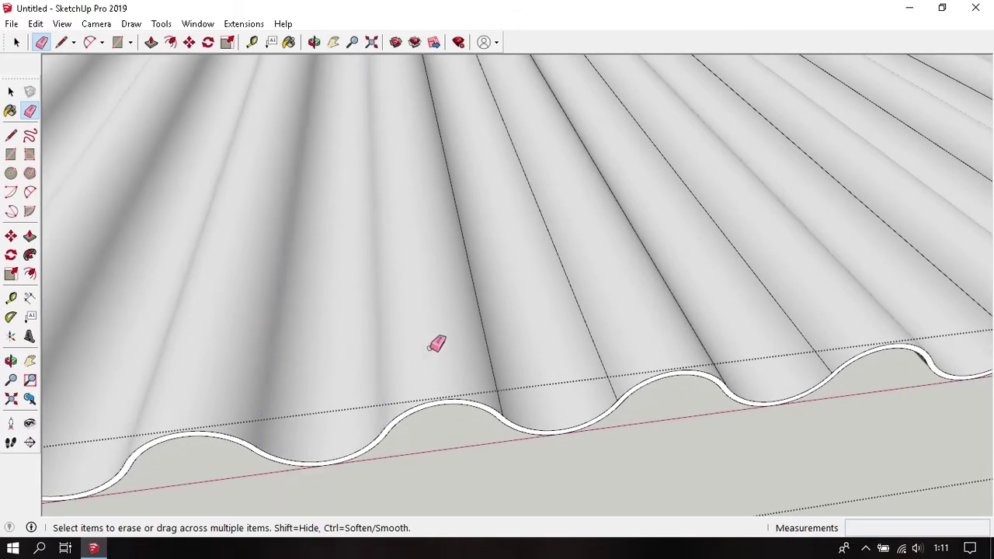
click(490, 344)
drag(597, 325, 661, 316)
click(682, 312)
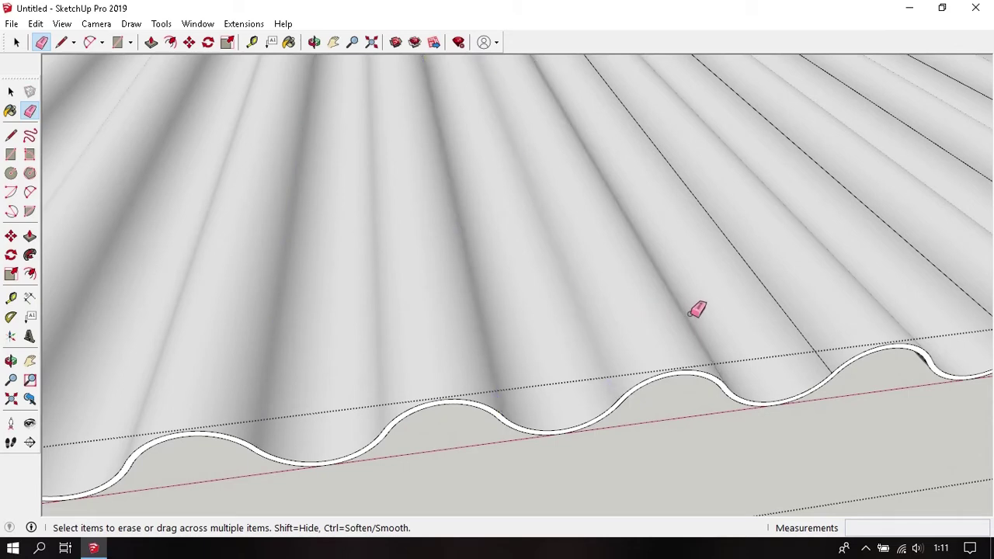
middle_drag(697, 311, 361, 369)
drag(424, 351, 469, 348)
Erase the remaining rib lines, including the long one, then return to Select
drag(536, 337, 569, 335)
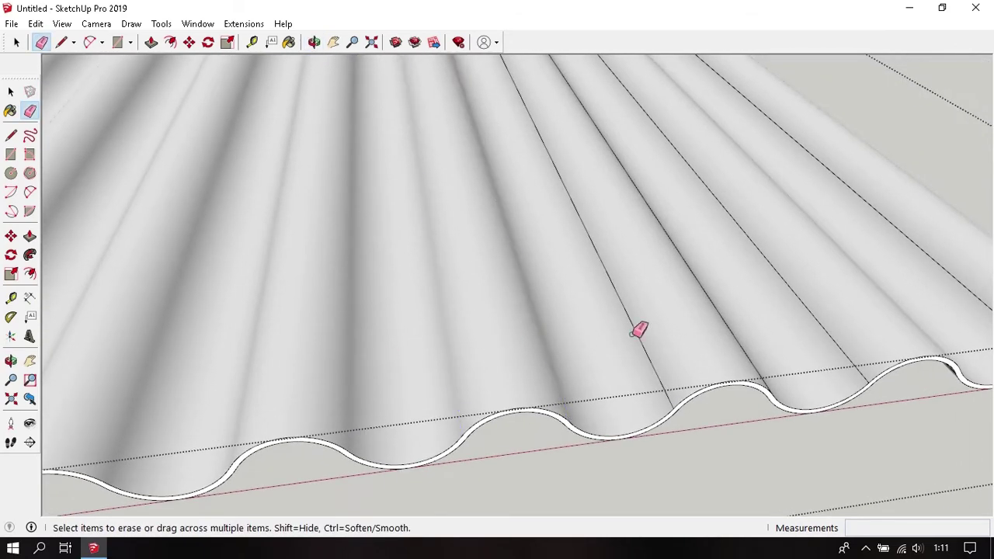
drag(631, 330, 738, 310)
middle_drag(739, 310, 421, 381)
drag(448, 369, 569, 353)
drag(644, 354, 680, 357)
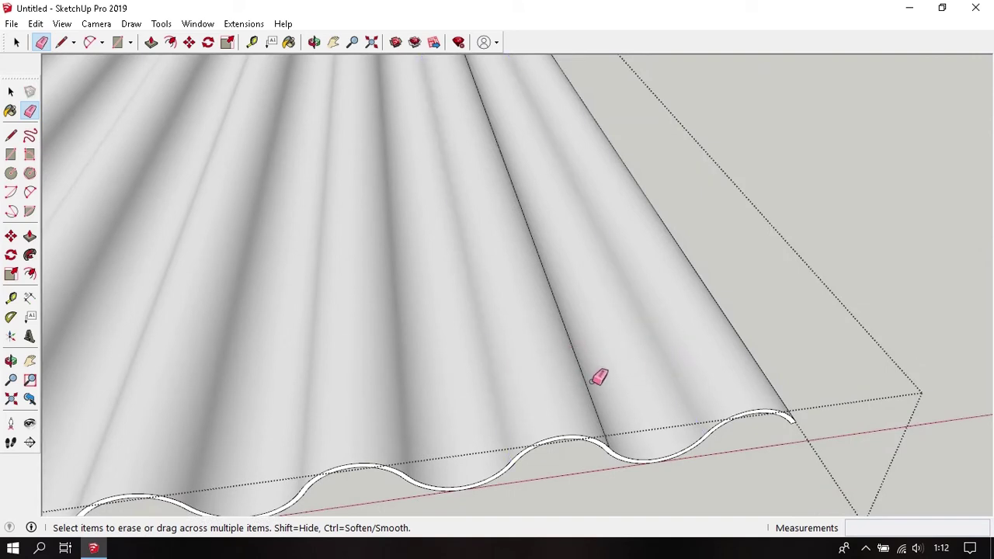
middle_drag(599, 377, 524, 373)
drag(580, 380, 588, 378)
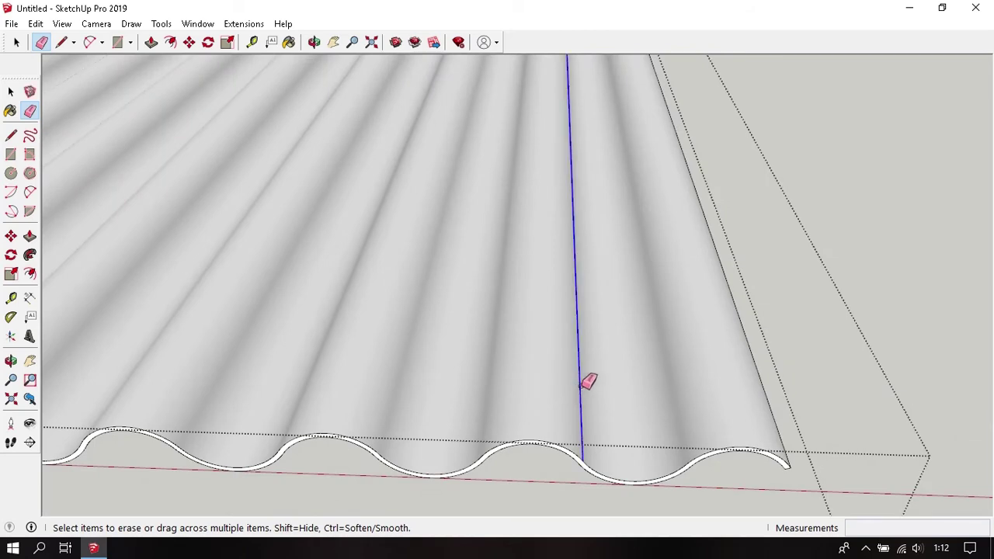
scroll(587, 377, down, 5)
mouse_move(566, 373)
middle_down()
mouse_move(588, 351)
mouse_move(468, 289)
mouse_move(580, 336)
middle_up()
key(space)
Move the wavy sheet to the right, away from the trapezoidal sheet
click(580, 336)
key(m)
click(588, 345)
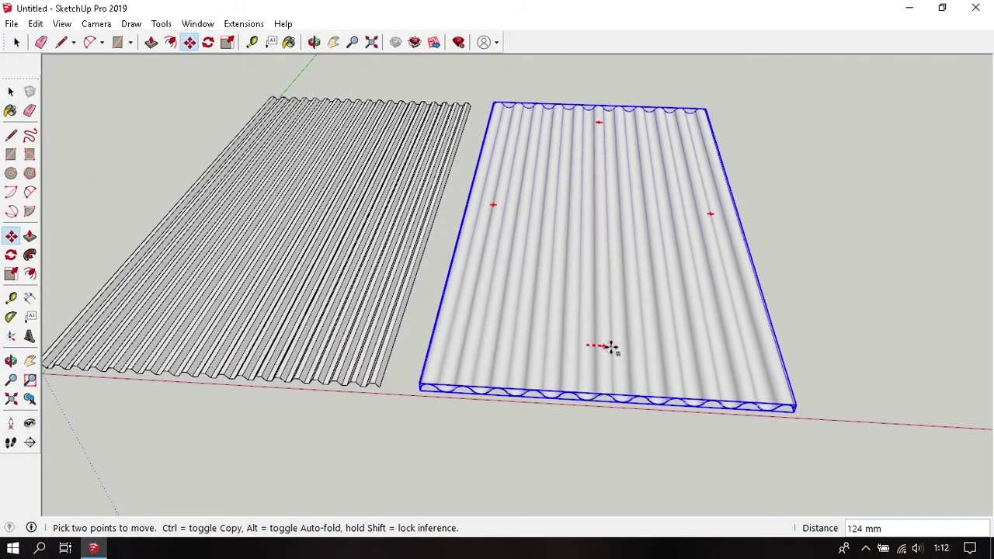
click(625, 350)
key(space)
click(565, 477)
Orbit and zoom to inspect both sheets from above and from a low side angle
mouse_move(566, 476)
middle_down()
mouse_move(494, 419)
mouse_move(545, 354)
mouse_move(518, 319)
mouse_move(542, 337)
mouse_move(537, 464)
middle_up()
scroll(459, 486, up, 5)
mouse_move(459, 486)
middle_down()
mouse_move(565, 312)
mouse_move(497, 442)
mouse_move(517, 302)
mouse_move(470, 191)
mouse_move(443, 161)
mouse_move(568, 169)
mouse_move(559, 281)
mouse_move(517, 358)
mouse_move(546, 341)
mouse_move(384, 375)
mouse_move(451, 370)
mouse_move(484, 354)
middle_up()
scroll(497, 442, up, 3)
scroll(406, 349, down, 5)
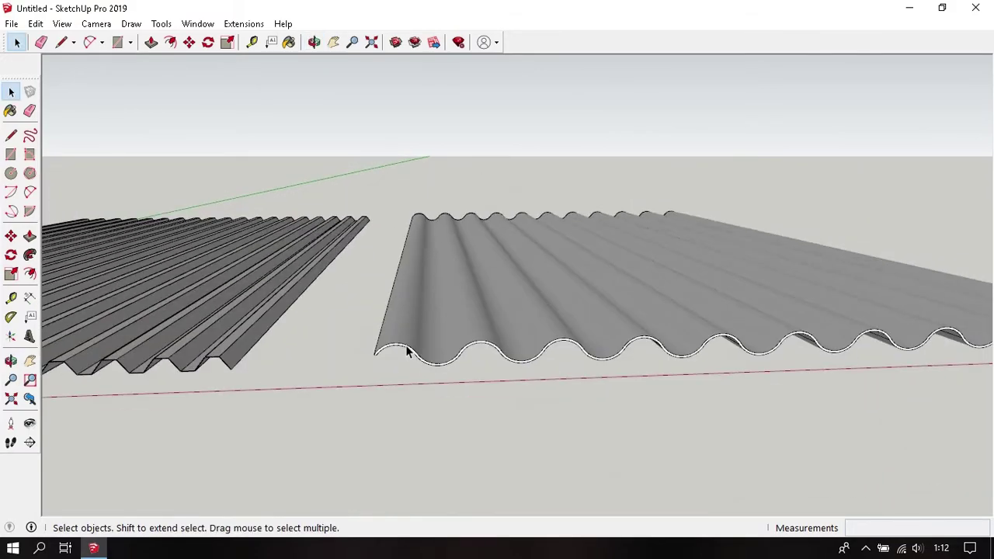
scroll(403, 349, down, 3)
mouse_move(402, 349)
middle_down()
mouse_move(455, 284)
mouse_move(272, 476)
middle_up()
scroll(357, 358, up, 3)
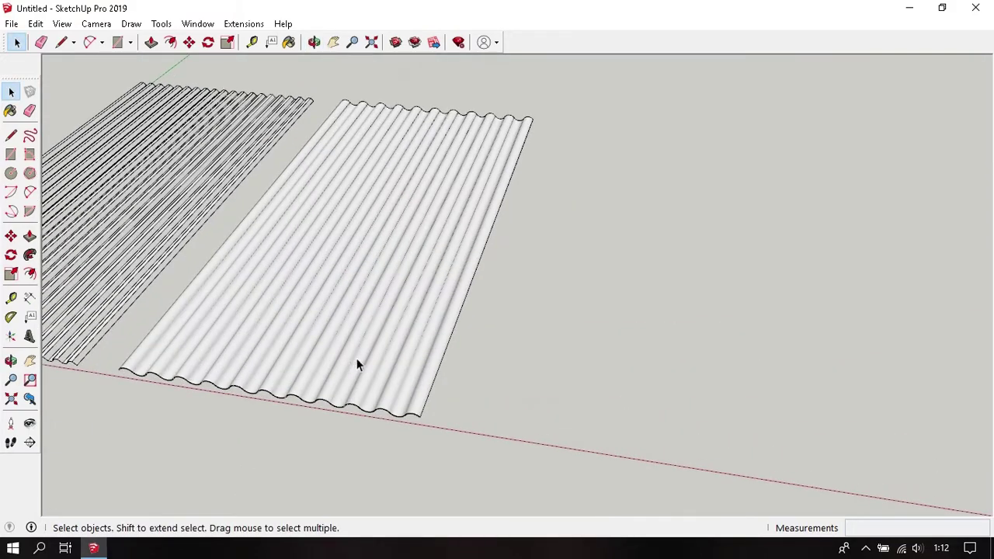
mouse_move(357, 358)
middle_down()
mouse_move(437, 404)
mouse_move(316, 379)
mouse_move(380, 373)
mouse_move(468, 432)
middle_up()
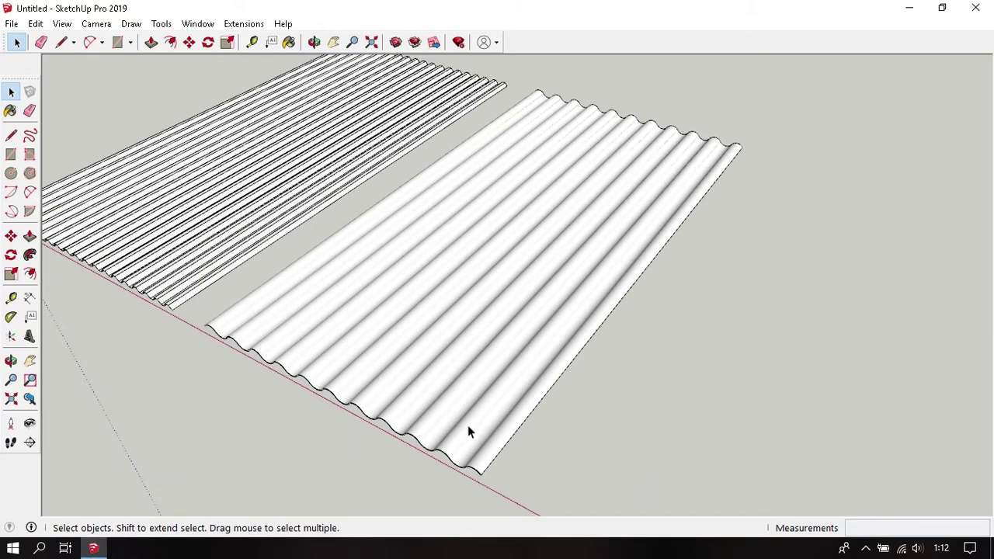
mouse_move(441, 448)
middle_down()
mouse_move(411, 288)
mouse_move(422, 231)
mouse_move(397, 275)
mouse_move(508, 288)
mouse_move(445, 377)
middle_up()
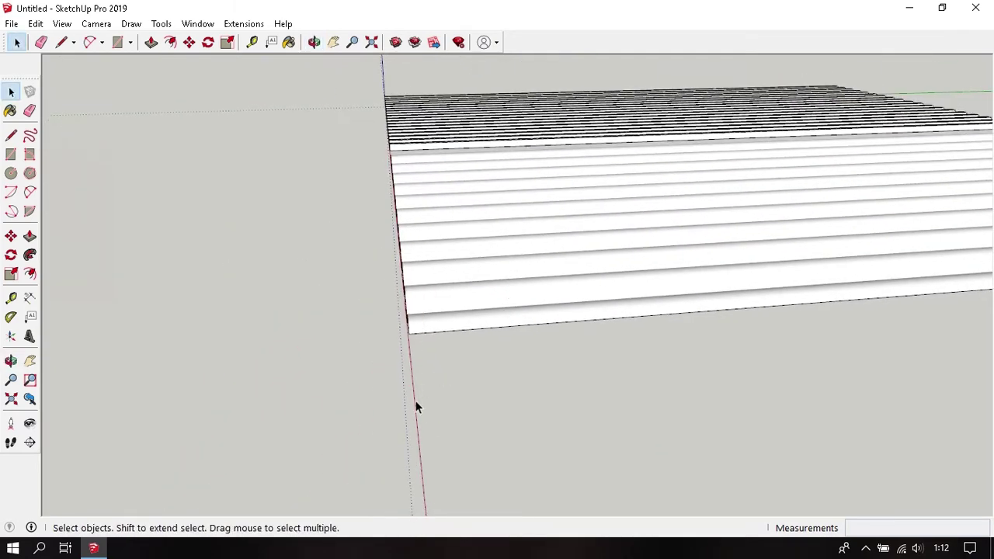
Draw a 250 mm base line along the red axis and a 25 mm rise at its end
key(l)
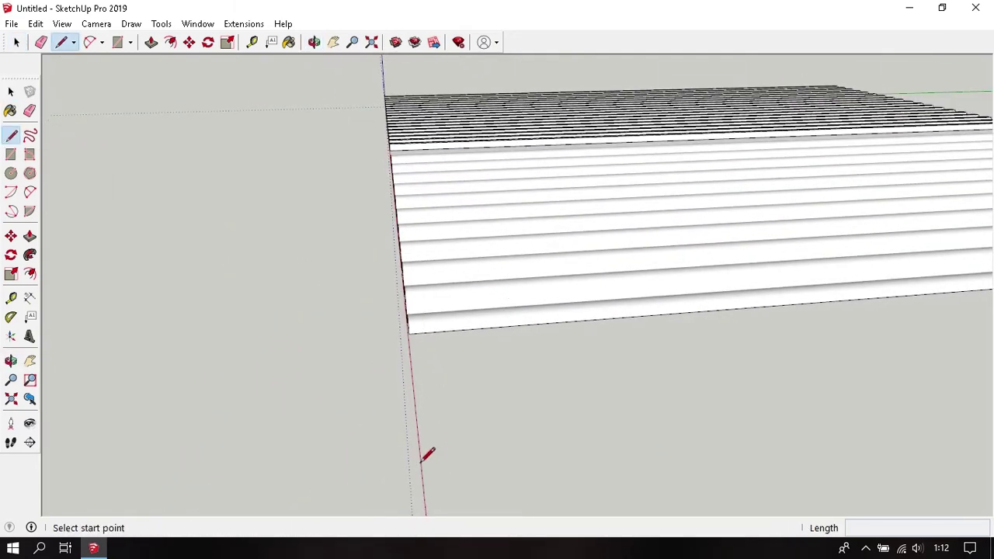
click(422, 462)
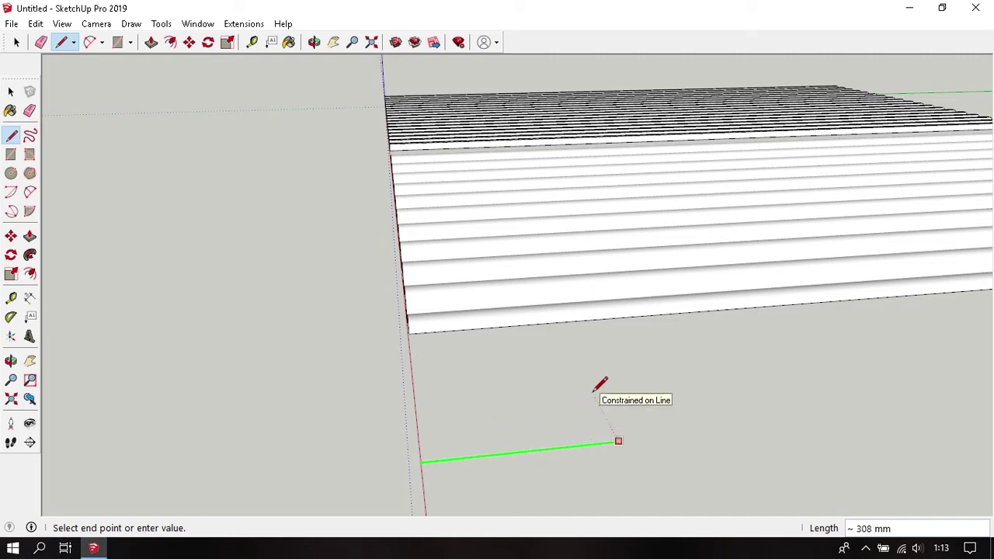
text(250)
key(Return)
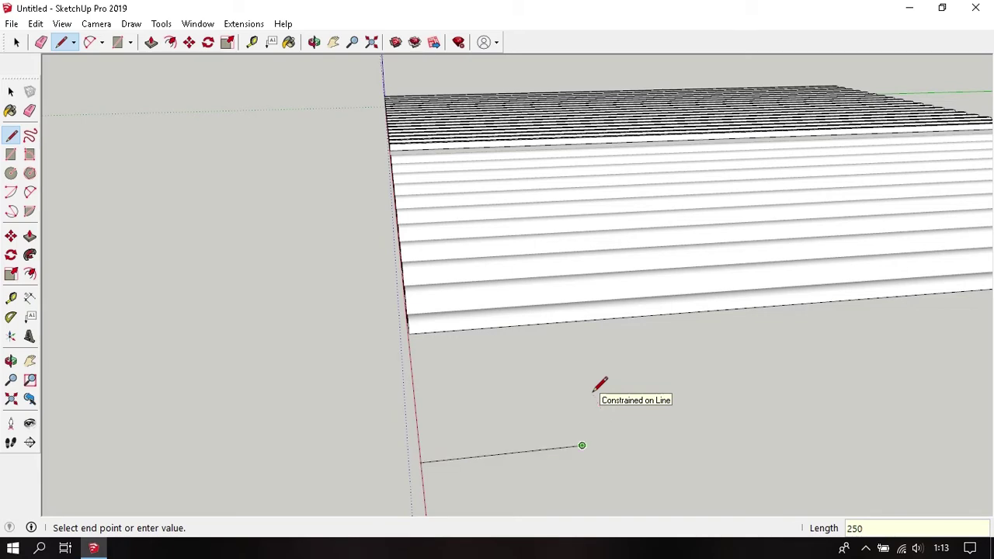
key(space)
mouse_move(574, 451)
middle_down()
mouse_move(575, 406)
mouse_move(484, 380)
middle_up()
key(l)
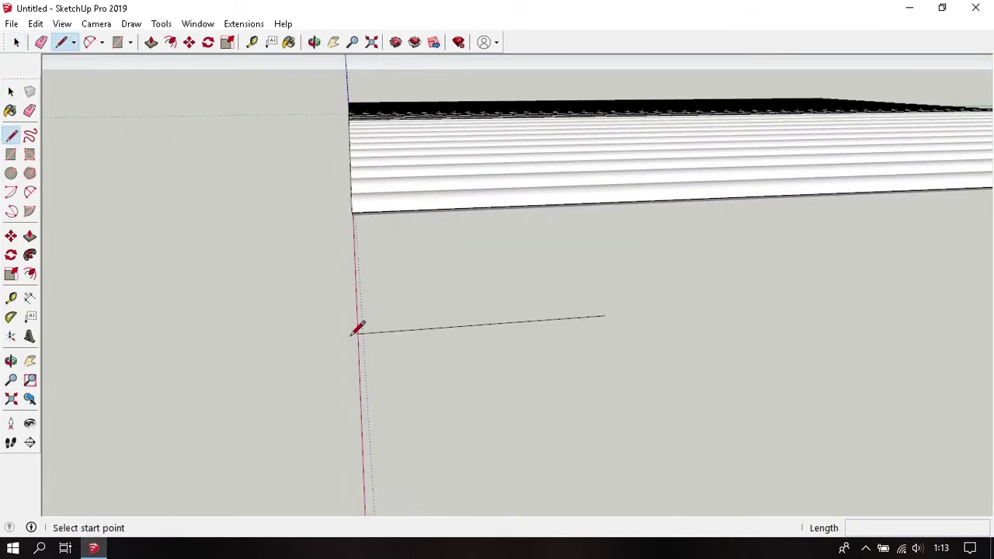
scroll(360, 332, up, 1)
scroll(360, 333, up, 2)
click(351, 334)
text(25)
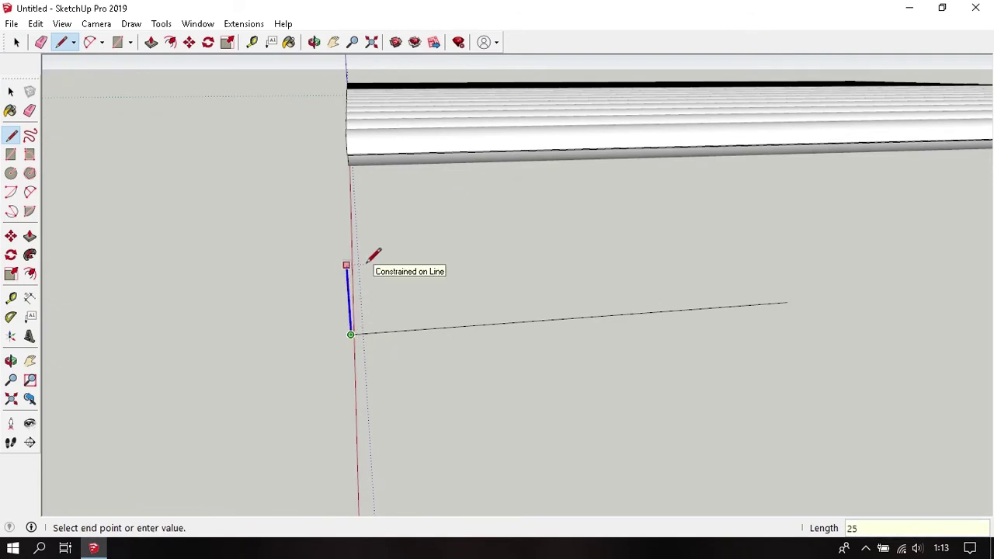
key(Return)
key(space)
Add the 300 mm top line, the short left drop and the closing edges to form the tapered face
key(l)
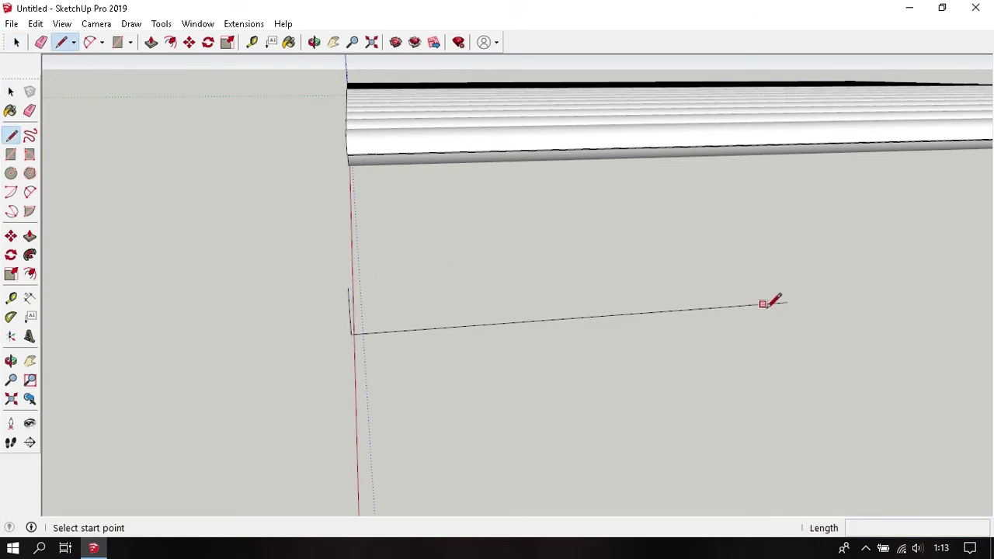
click(788, 301)
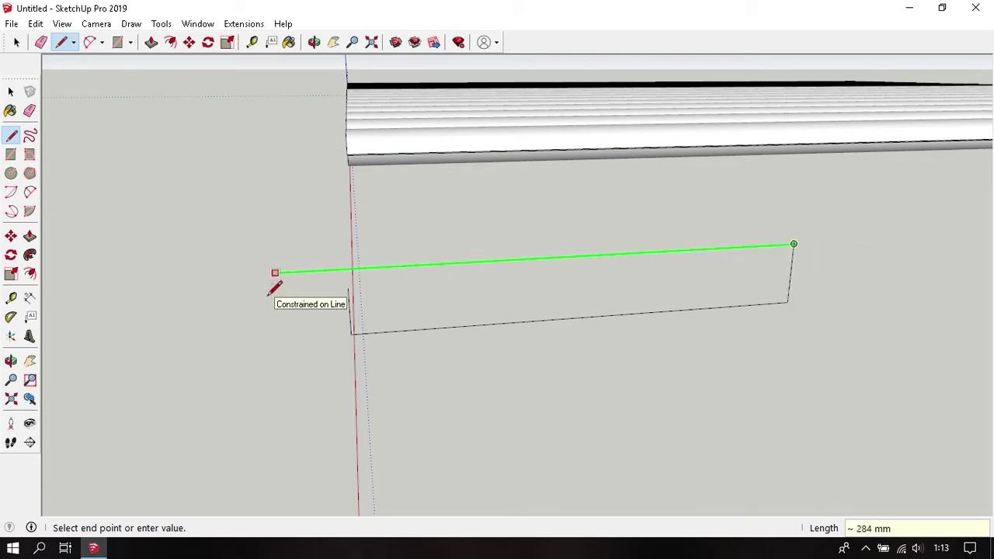
key(Return)
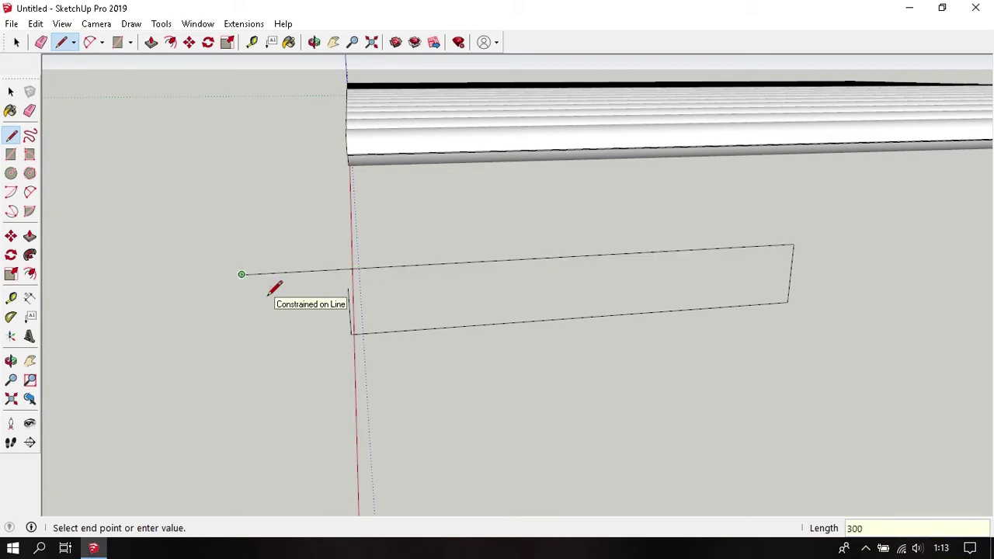
double_click(277, 230)
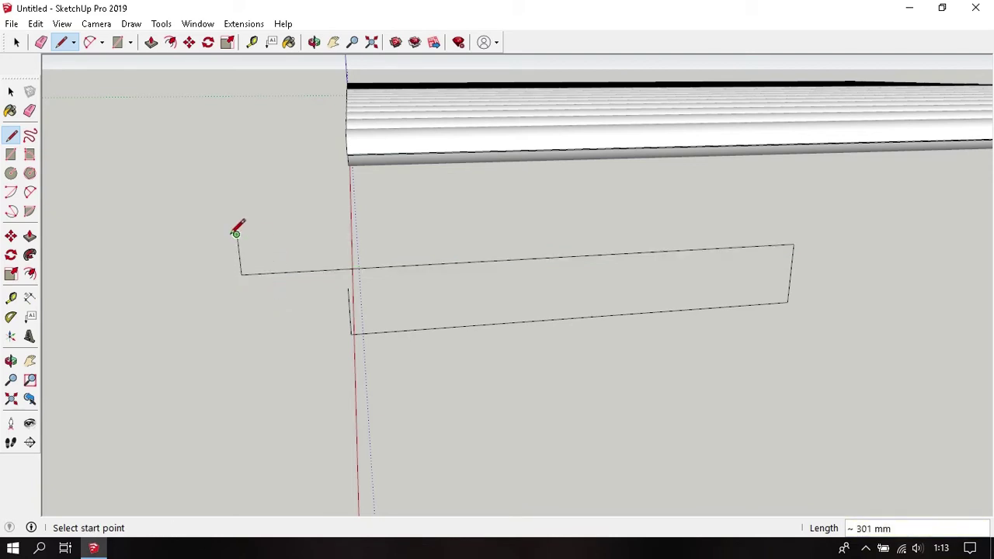
click(236, 234)
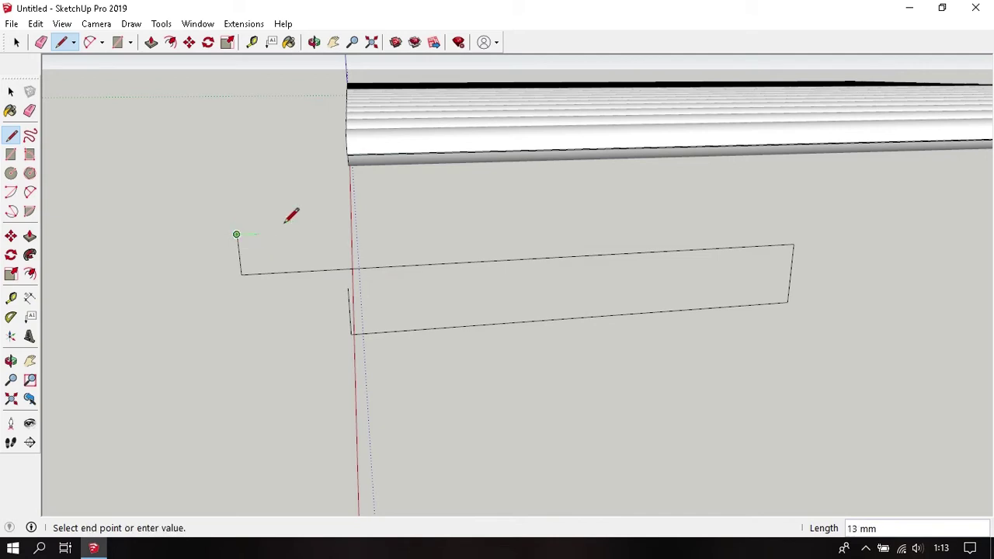
click(793, 244)
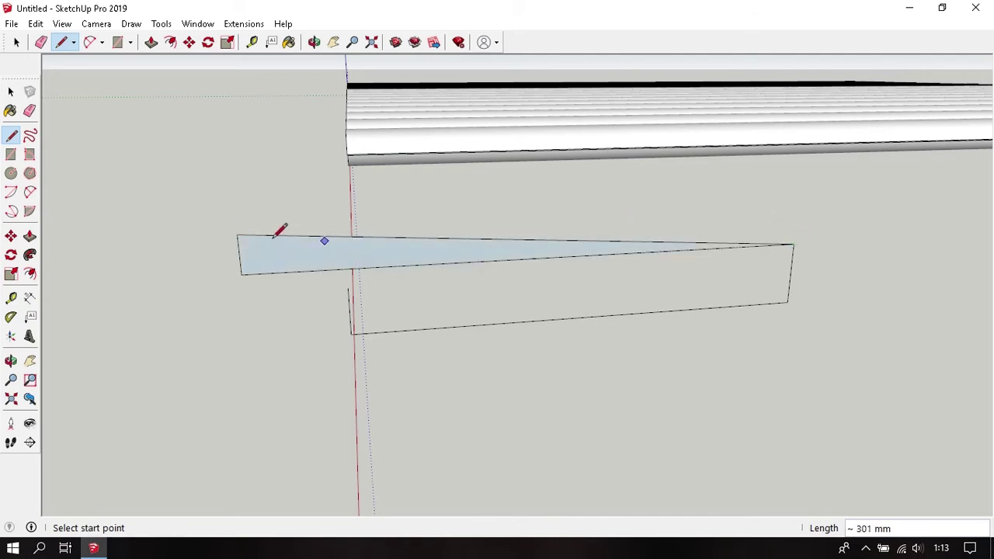
click(242, 274)
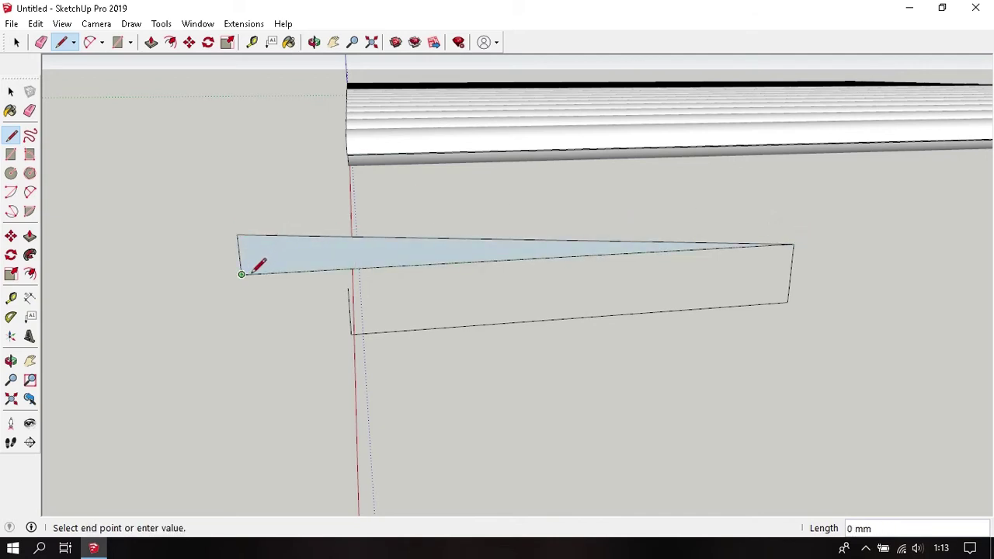
click(348, 288)
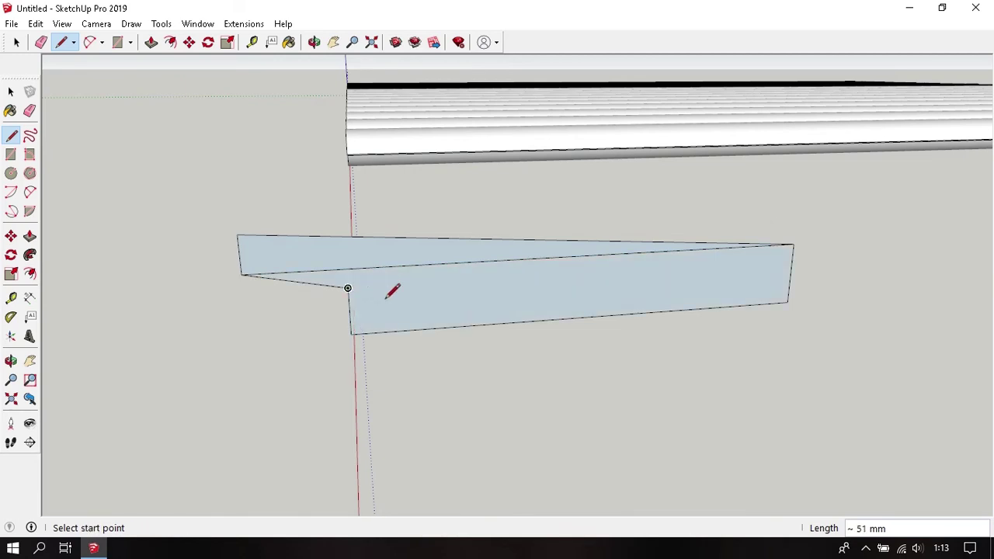
key(e)
mouse_move(435, 280)
middle_down()
mouse_move(393, 282)
mouse_move(409, 262)
middle_up()
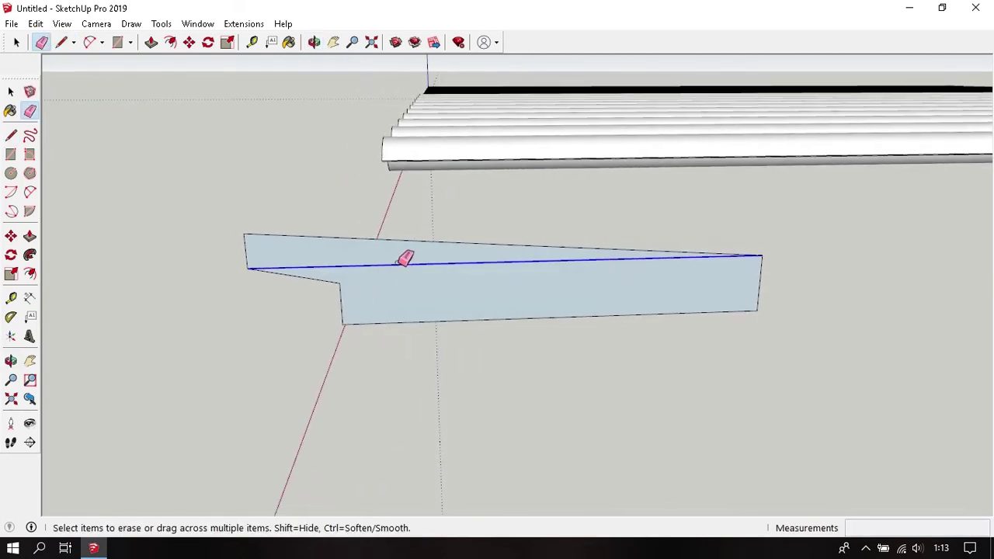
Erase the diagonal edge and the right and bottom edges, leaving the stair-step line
click(401, 263)
drag(763, 308, 750, 314)
key(space)
middle_drag(339, 251, 385, 268)
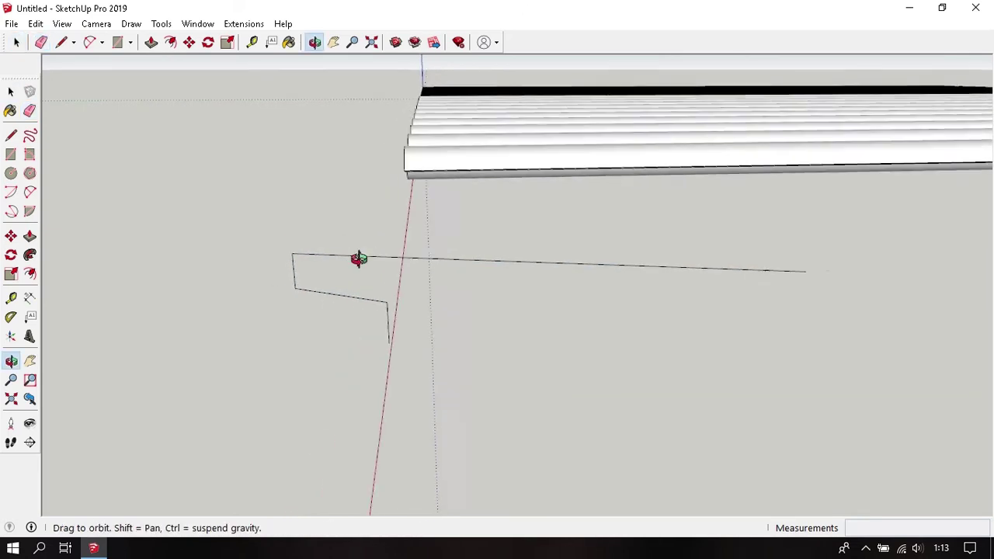
Copy the selected step line to its right endpoint and array it ten times with *10
drag(589, 244, 484, 288)
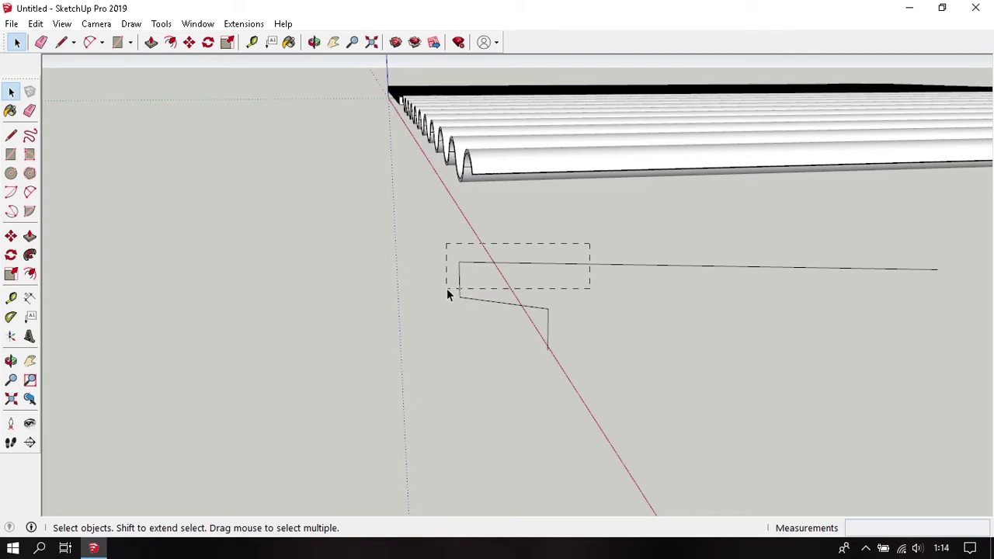
drag(448, 293, 447, 293)
middle_drag(533, 290, 306, 326)
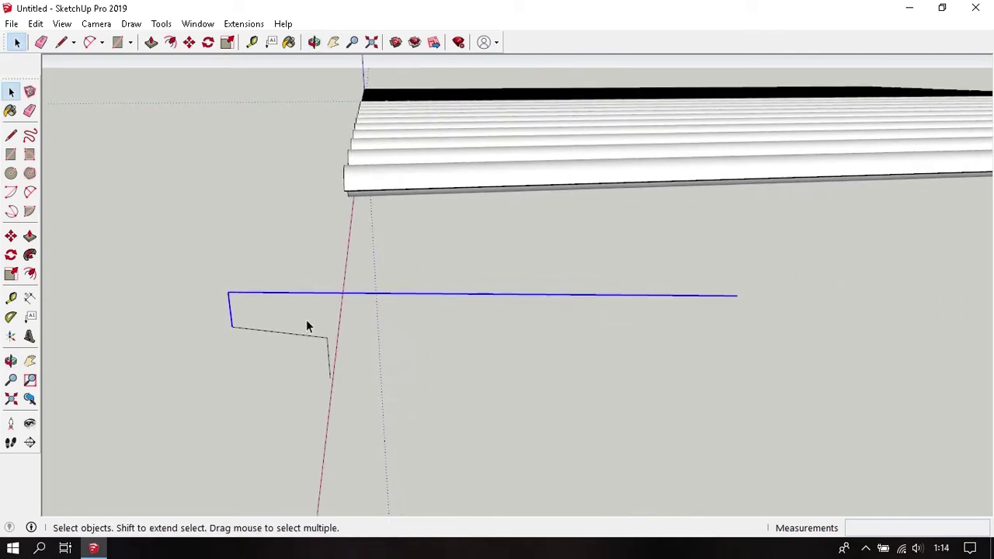
key(m)
key(ctrl)
click(231, 326)
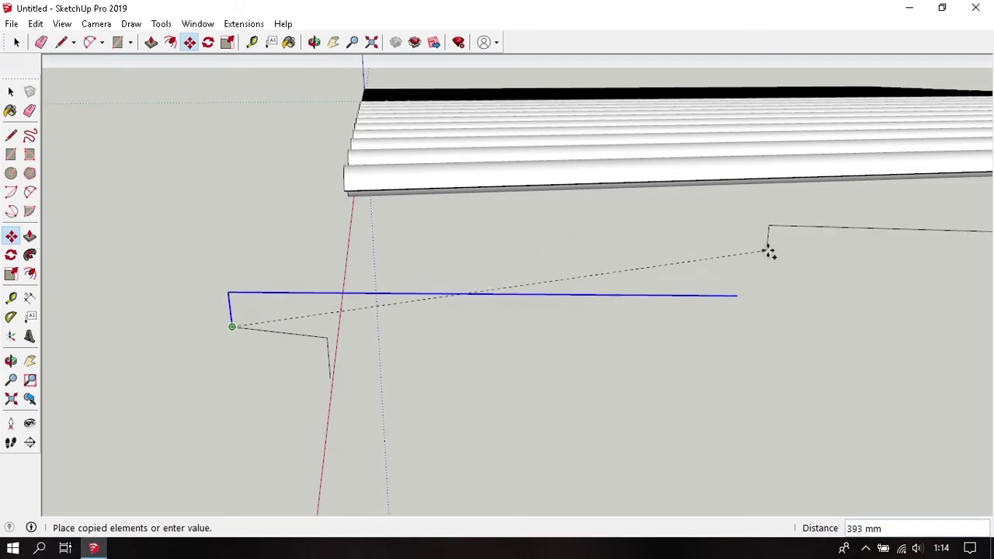
click(737, 295)
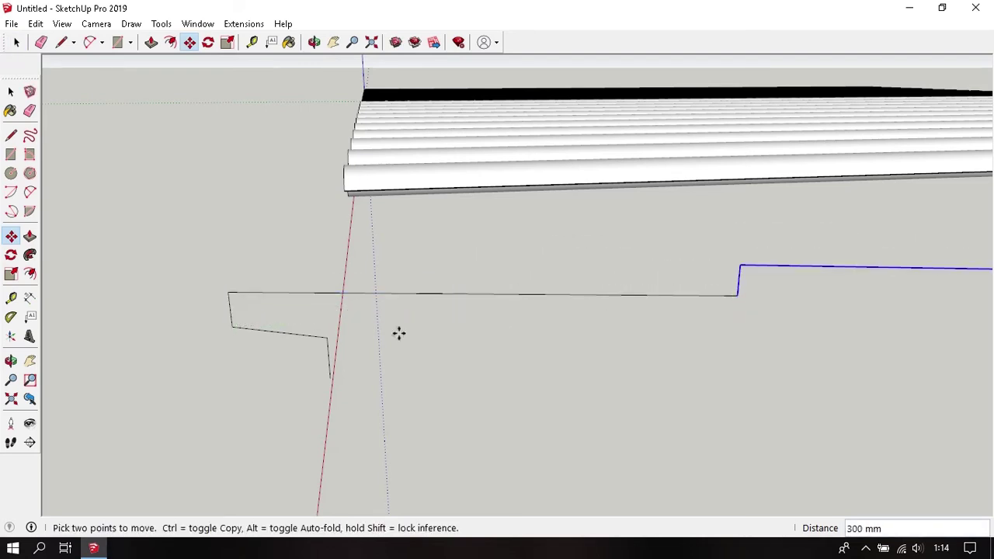
scroll(373, 350, down, 3)
scroll(365, 351, down, 3)
text(*10)
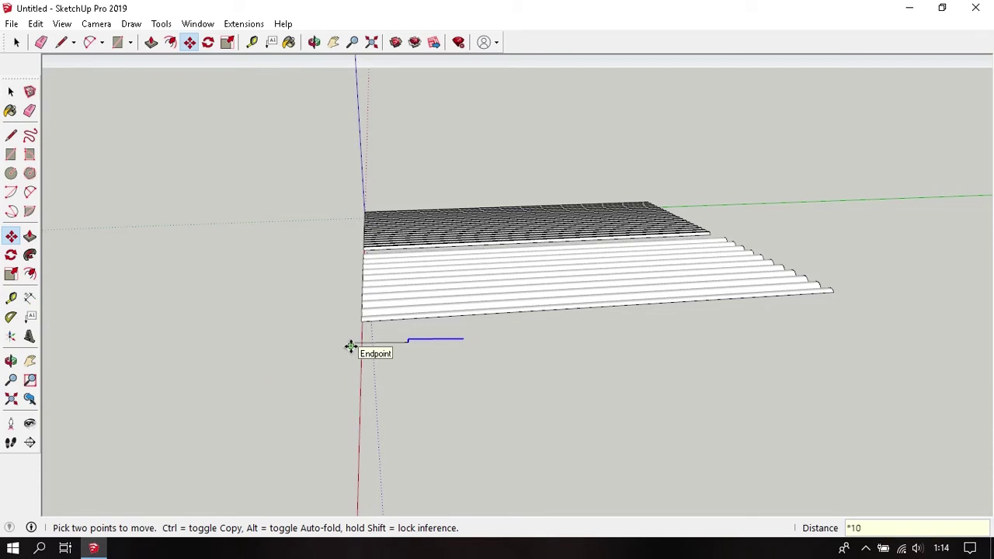
key(Return)
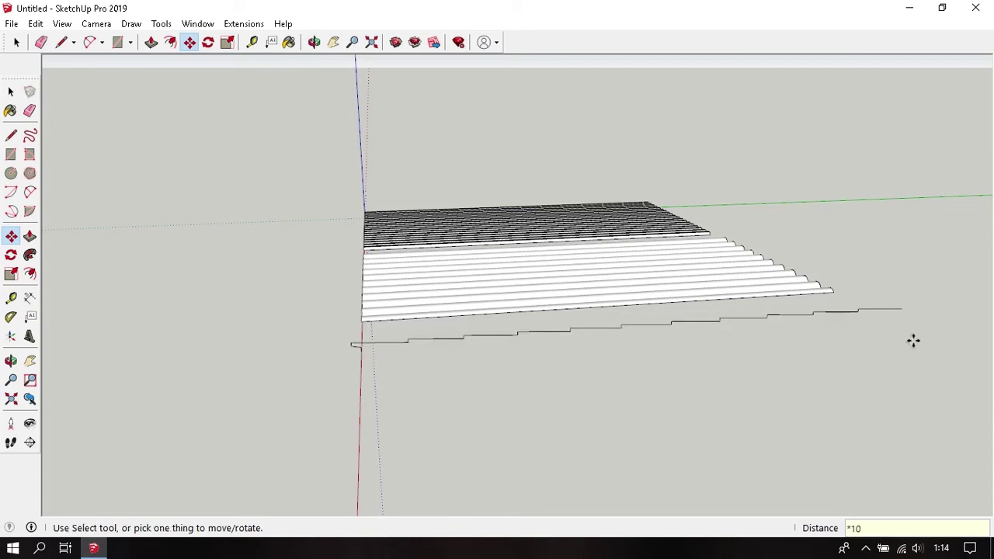
key(space)
Draw a sloping edge from the stepped outline's left end to its right end, then select the new face
key(l)
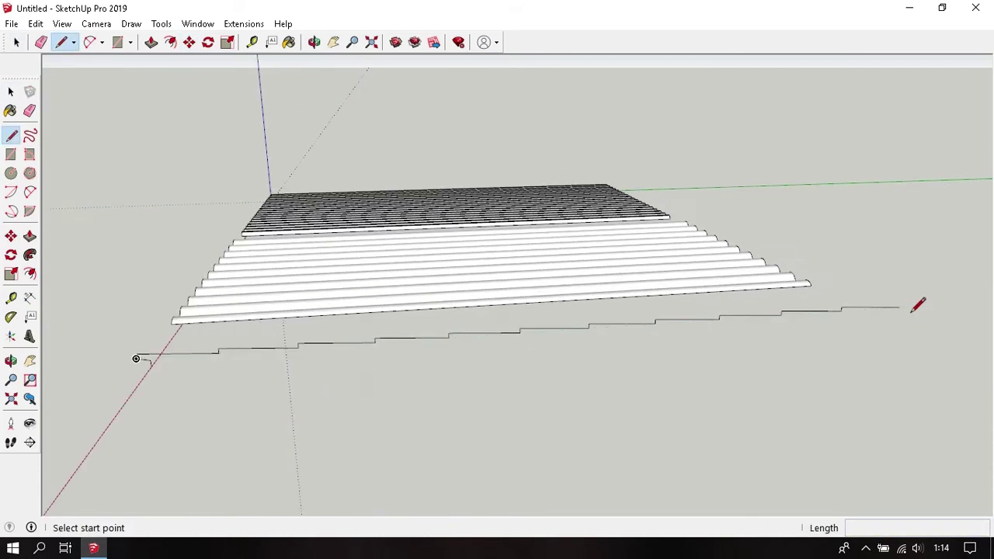
scroll(920, 309, up, 2)
click(900, 306)
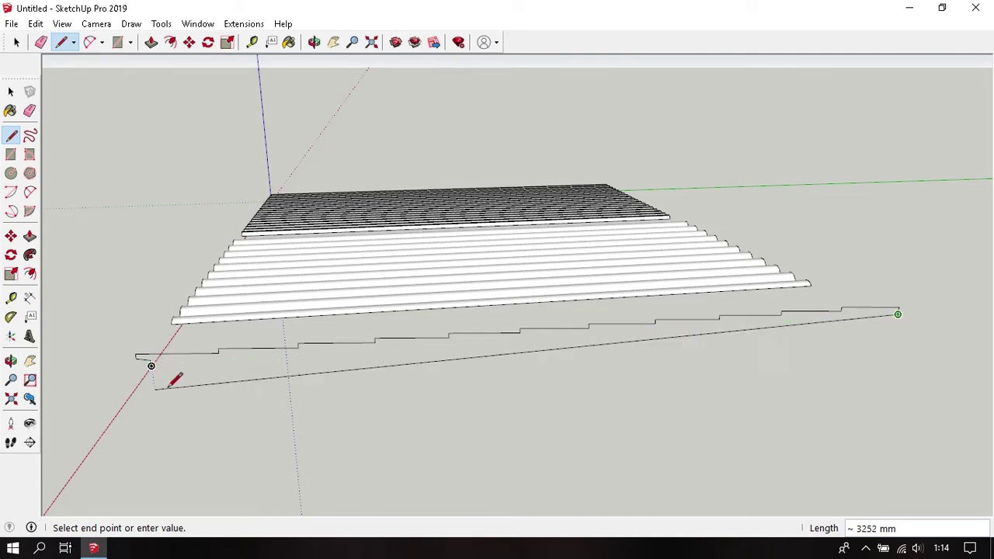
click(152, 364)
key(space)
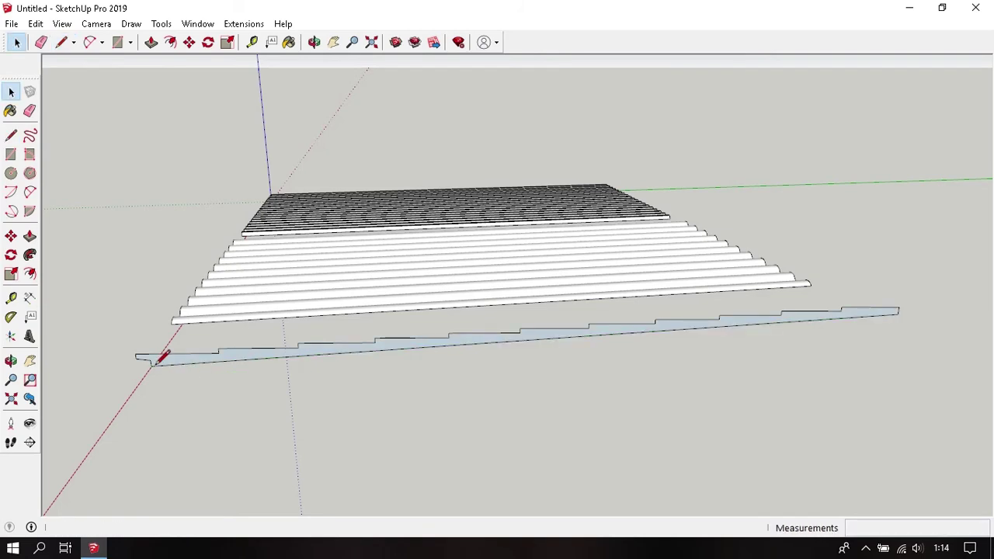
scroll(163, 358, up, 3)
mouse_move(179, 357)
middle_down()
mouse_move(499, 329)
mouse_move(564, 355)
middle_up()
click(460, 380)
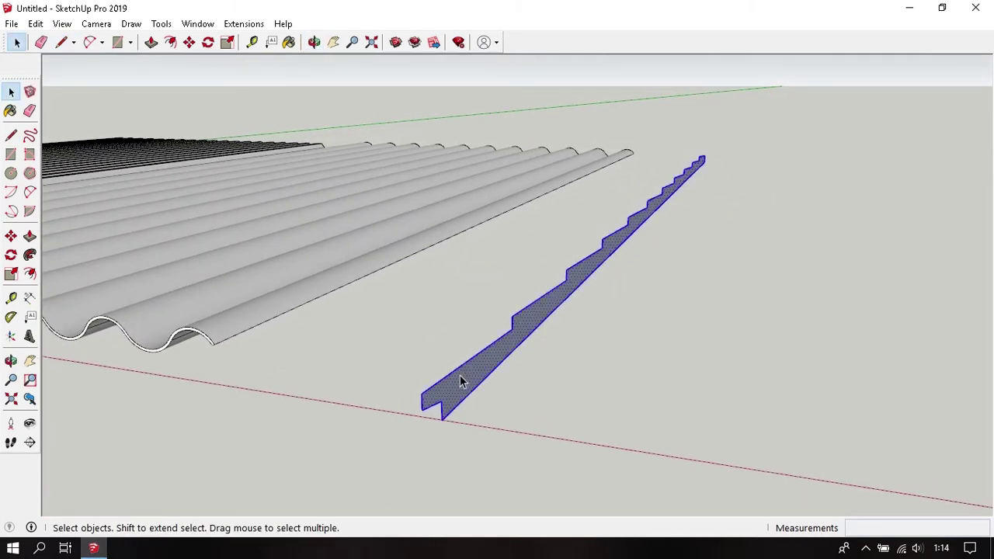
Copy the stepped face far along the red axis as a spare profile
key(m)
key(ctrl)
scroll(460, 380, down, 2)
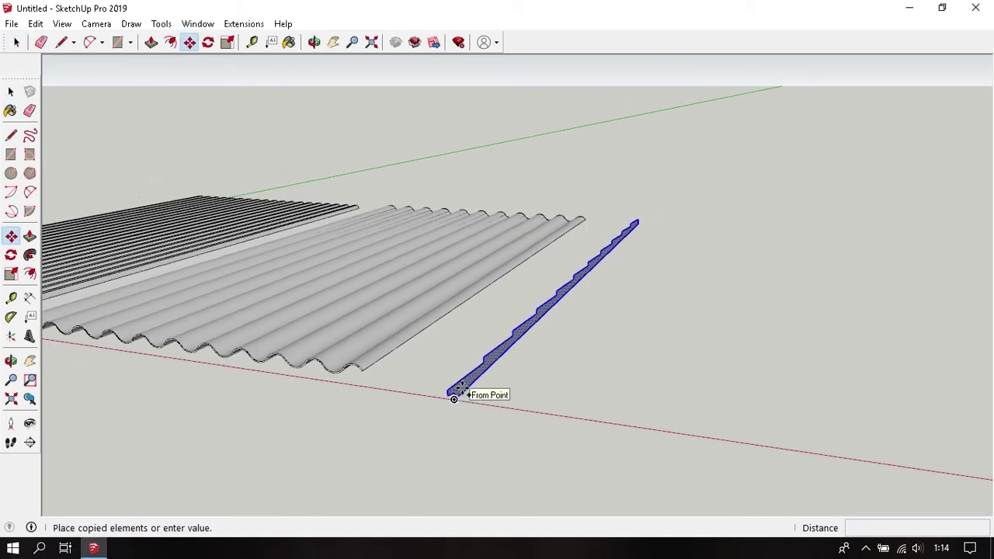
scroll(456, 397, down, 2)
scroll(459, 393, down, 2)
click(460, 390)
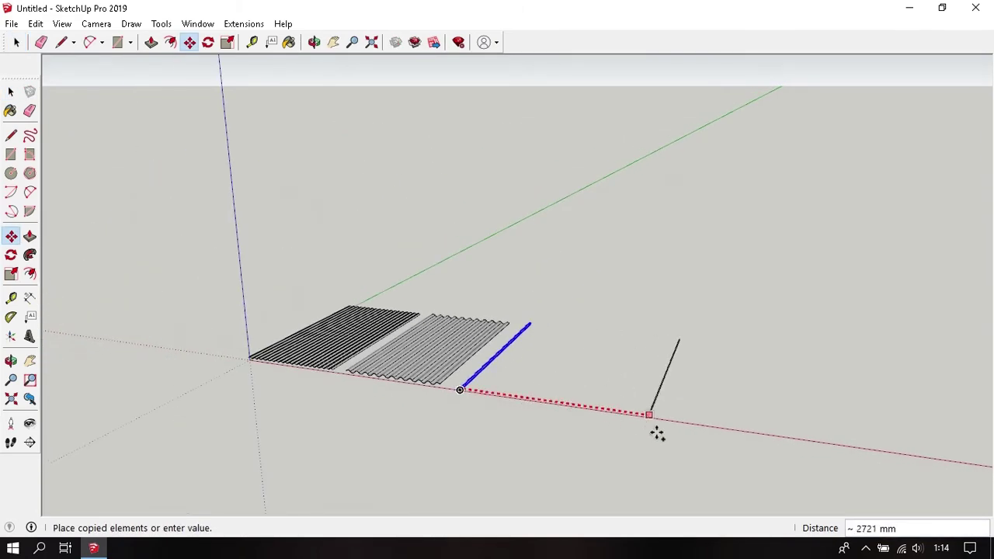
click(759, 460)
key(space)
scroll(438, 401, up, 2)
scroll(468, 386, up, 2)
scroll(474, 381, up, 2)
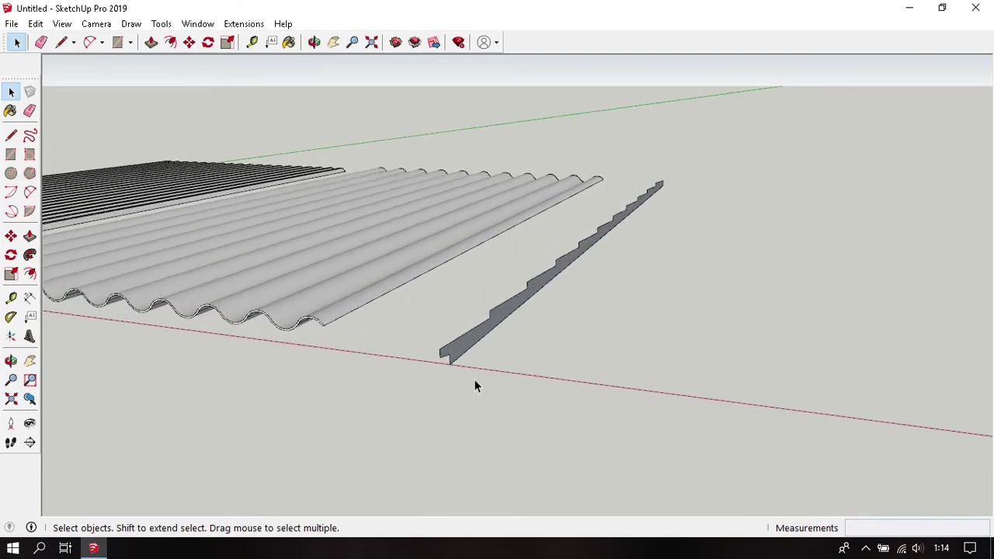
scroll(474, 381, up, 2)
scroll(469, 365, up, 2)
scroll(357, 324, down, 2)
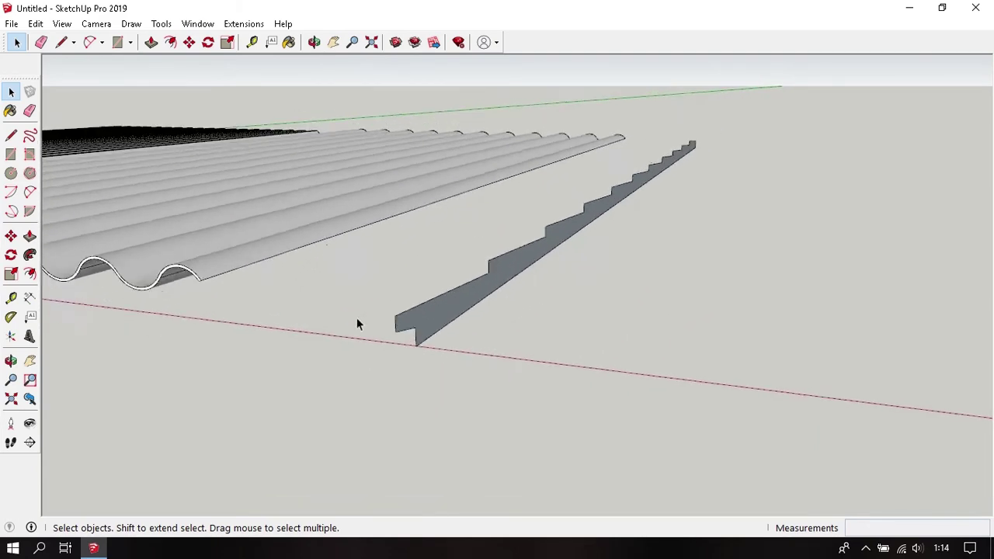
scroll(337, 304, down, 2)
scroll(329, 285, down, 2)
scroll(328, 284, down, 2)
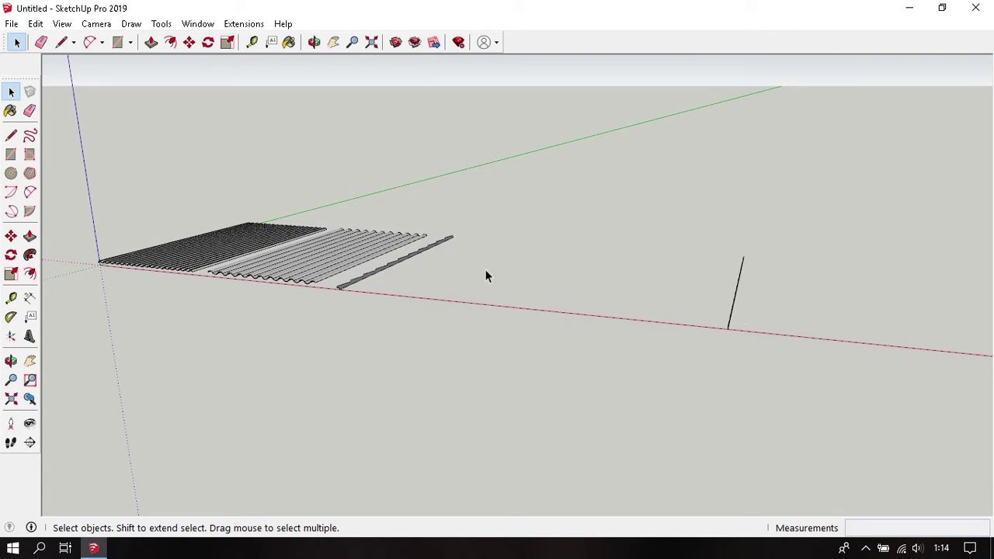
scroll(333, 272, up, 2)
scroll(368, 302, up, 3)
scroll(331, 353, up, 1)
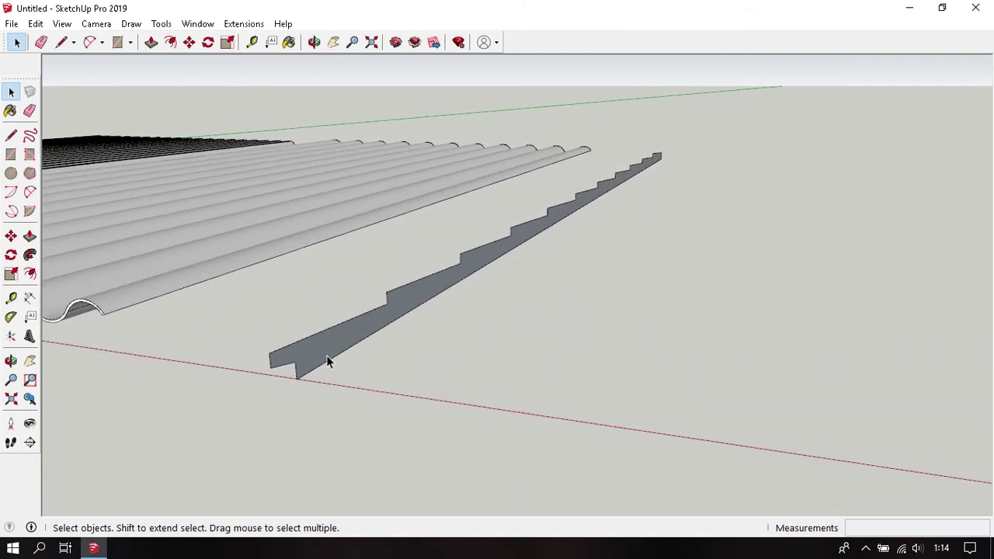
Push/Pull the original stepped face 2000 mm into a plank sheet
key(p)
click(321, 363)
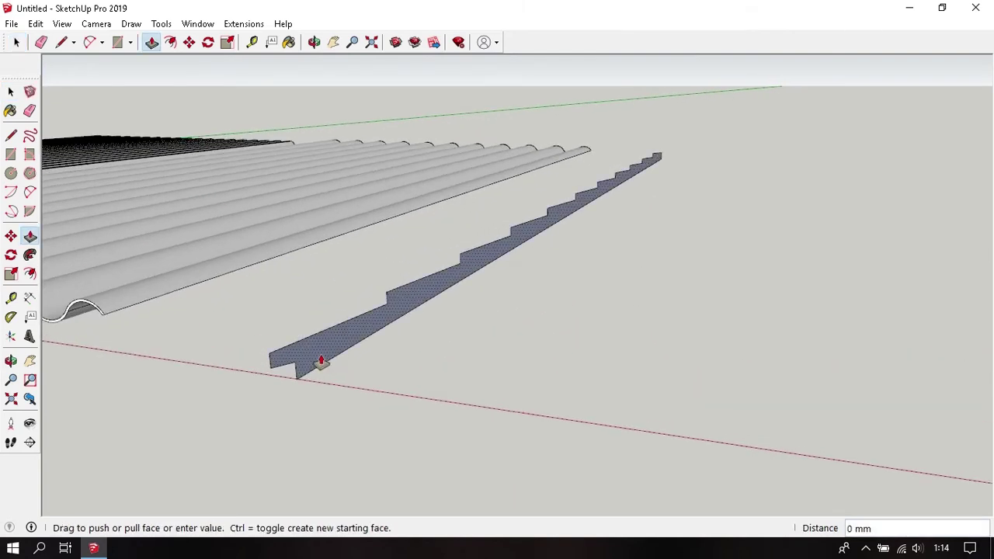
scroll(321, 360, down, 2)
scroll(327, 363, down, 1)
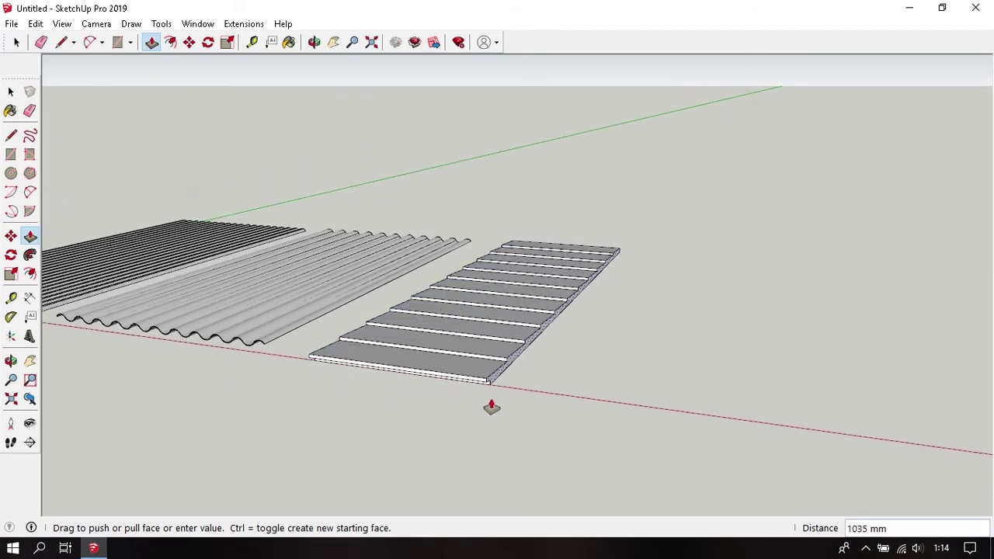
text(2000)
key(Return)
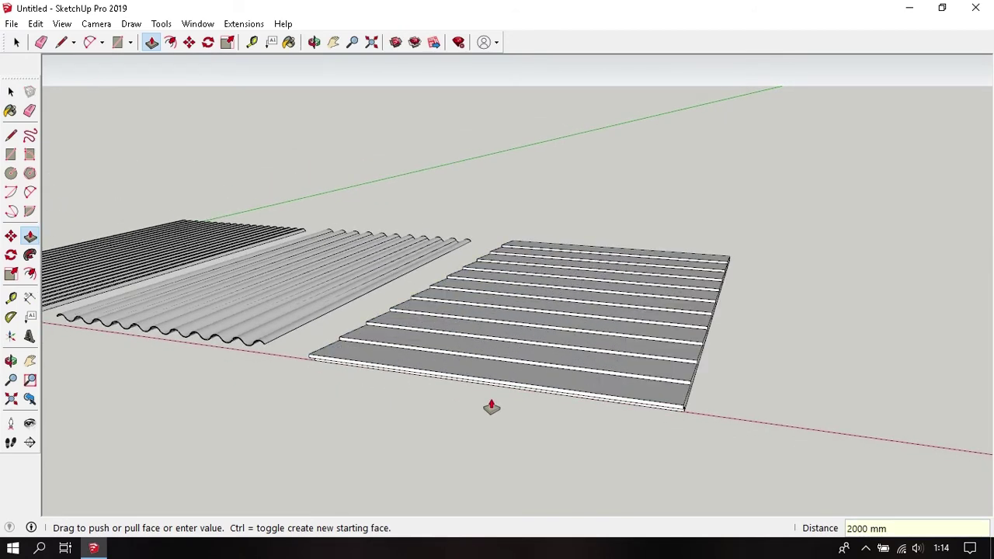
key(space)
scroll(544, 373, up, 1)
middle_drag(544, 373, 579, 356)
Make the extruded plank sheet a group via the right-click menu
triple_click(574, 307)
right_click(574, 307)
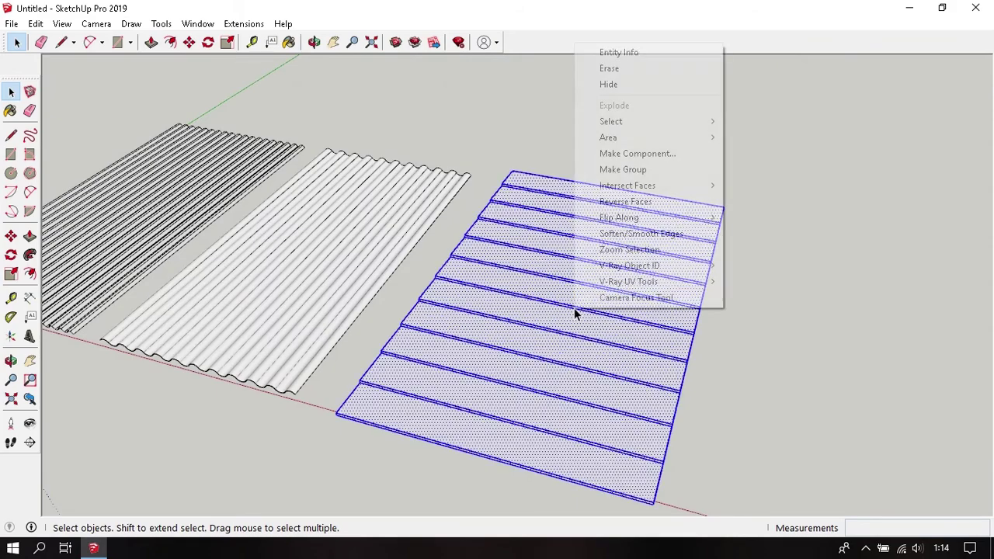
click(668, 170)
scroll(668, 173, down, 5)
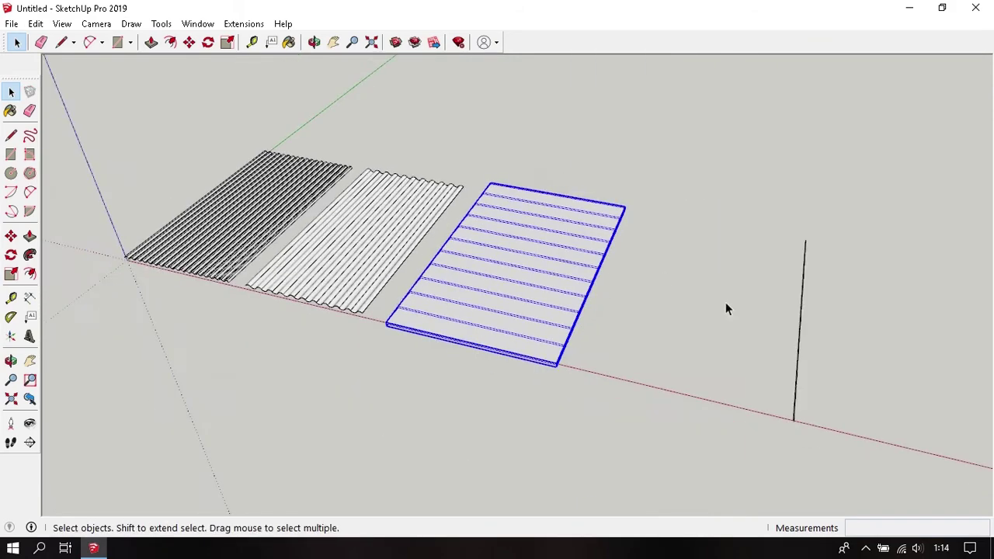
click(725, 302)
mouse_move(726, 302)
middle_down()
mouse_move(622, 383)
mouse_move(332, 339)
middle_up()
scroll(488, 388, up, 1)
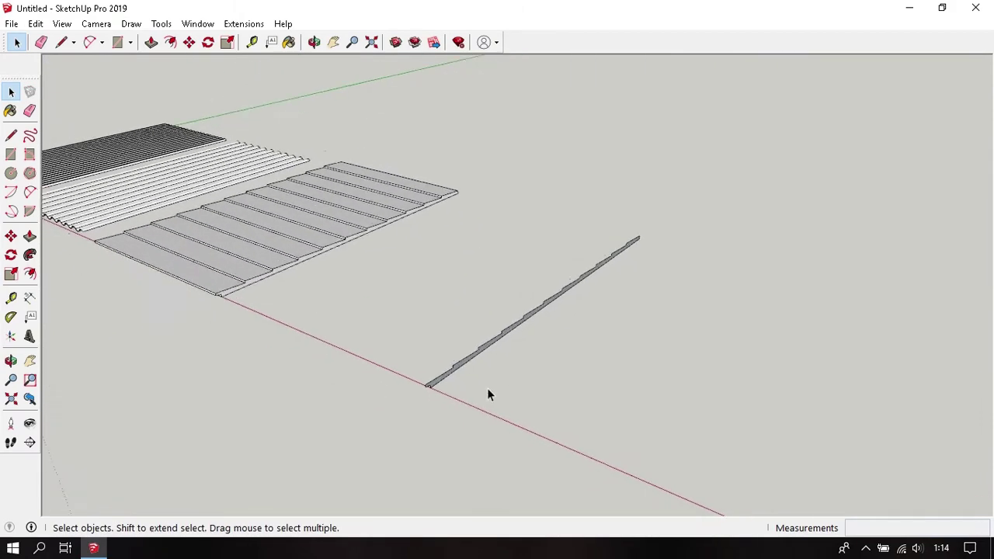
scroll(487, 387, up, 2)
mouse_move(430, 401)
middle_down()
mouse_move(477, 381)
mouse_move(679, 339)
mouse_move(515, 350)
mouse_move(504, 334)
mouse_move(556, 269)
mouse_move(577, 284)
middle_up()
scroll(682, 330, up, 2)
scroll(668, 329, up, 2)
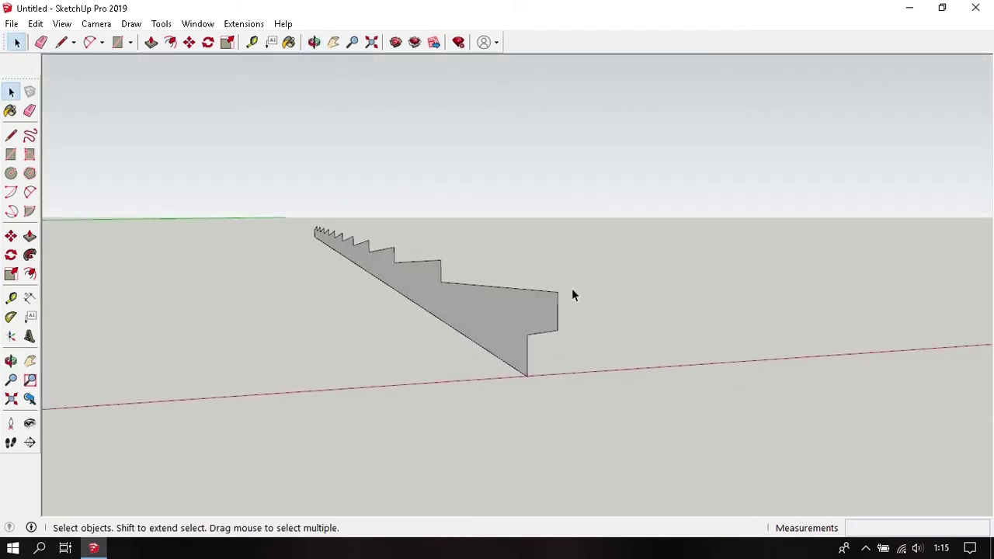
Draw an axis-locked 200 mm line from the upright profile's top corner
key(l)
click(556, 292)
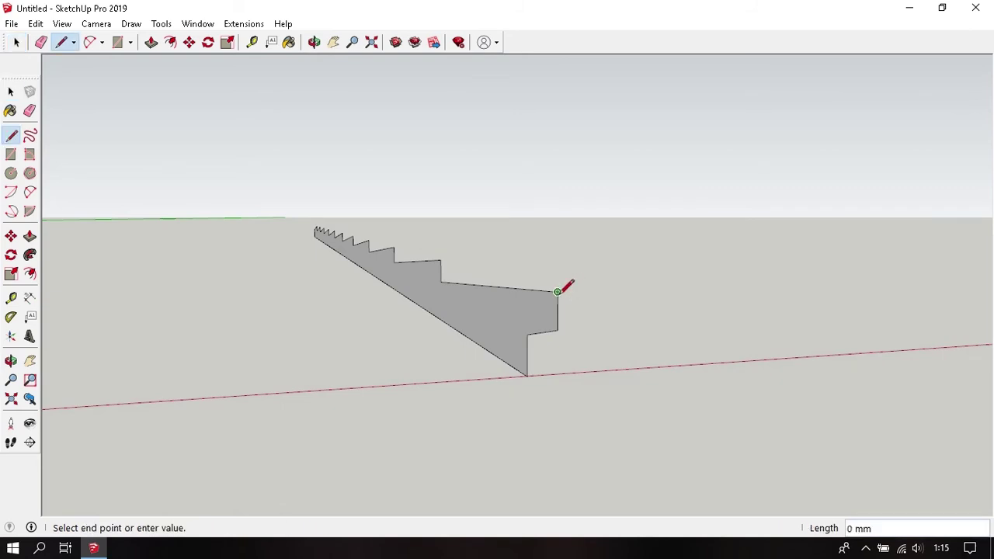
key(shift)
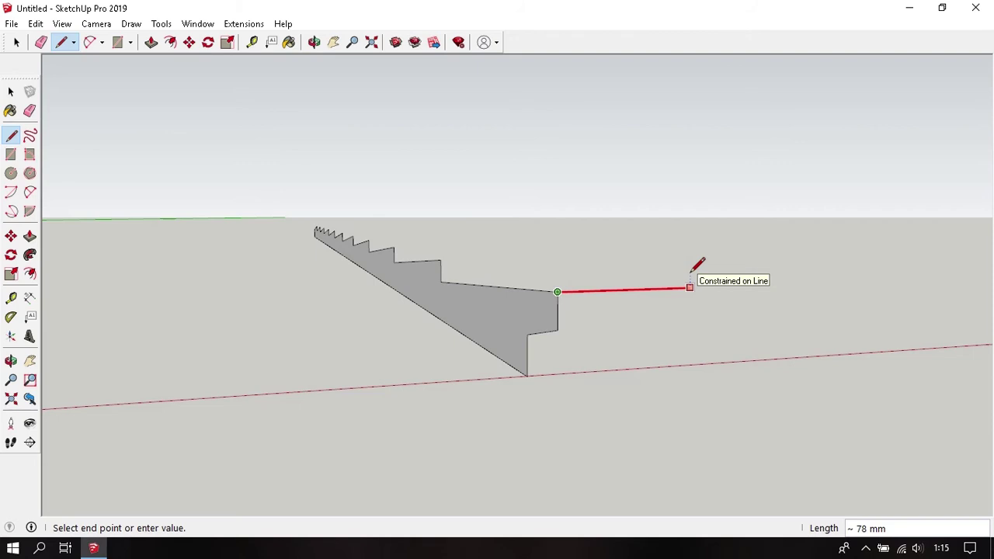
text(200)
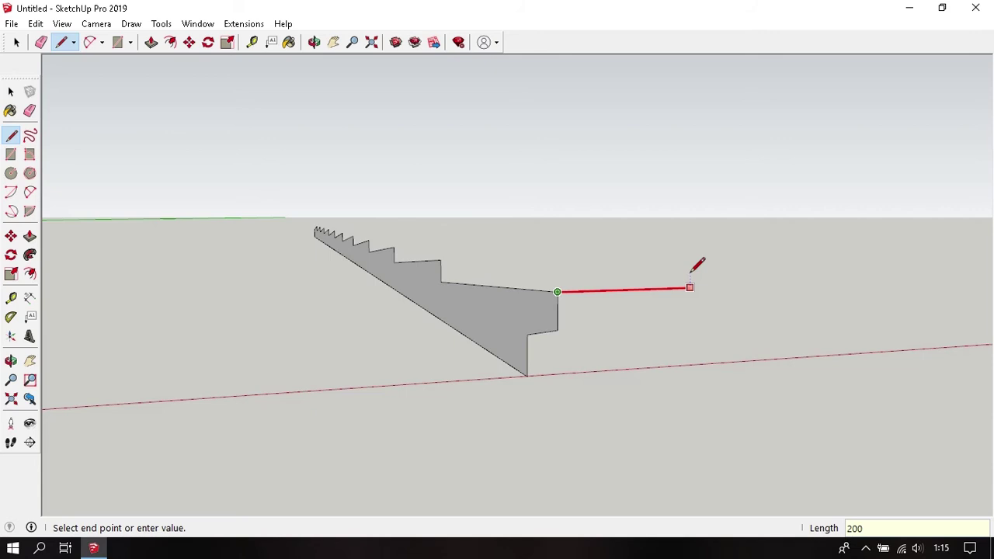
key(Return)
Draw a vertical edge crossing that line down to the red axis
mouse_move(690, 273)
middle_down()
mouse_move(494, 314)
mouse_move(505, 317)
middle_up()
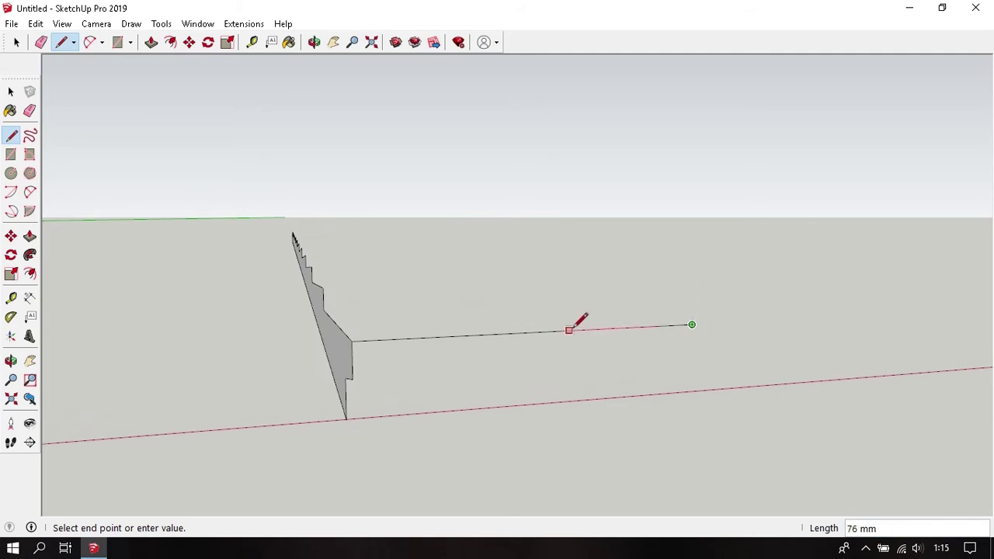
click(722, 265)
click(730, 392)
key(space)
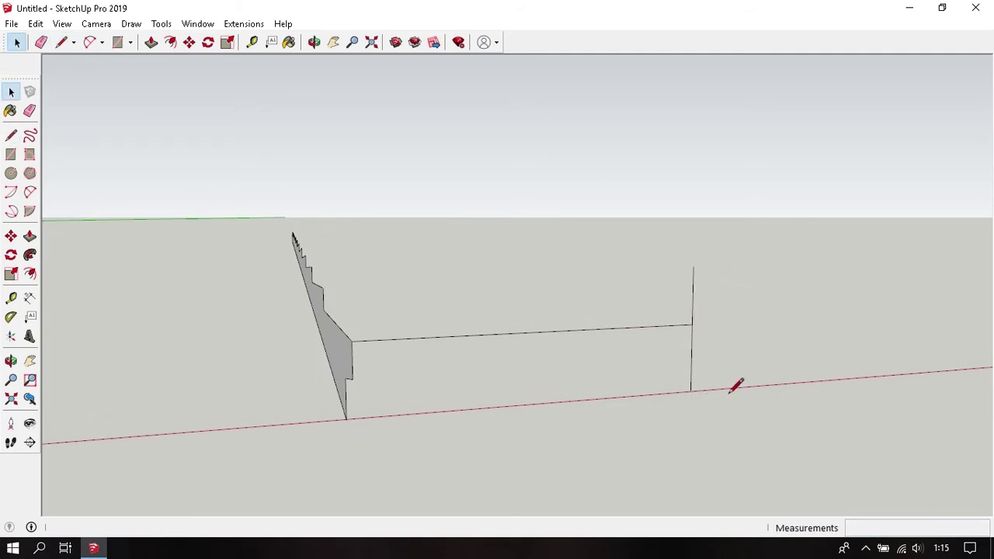
Extend a further 100 mm line from the edges' crossing point
key(l)
click(692, 325)
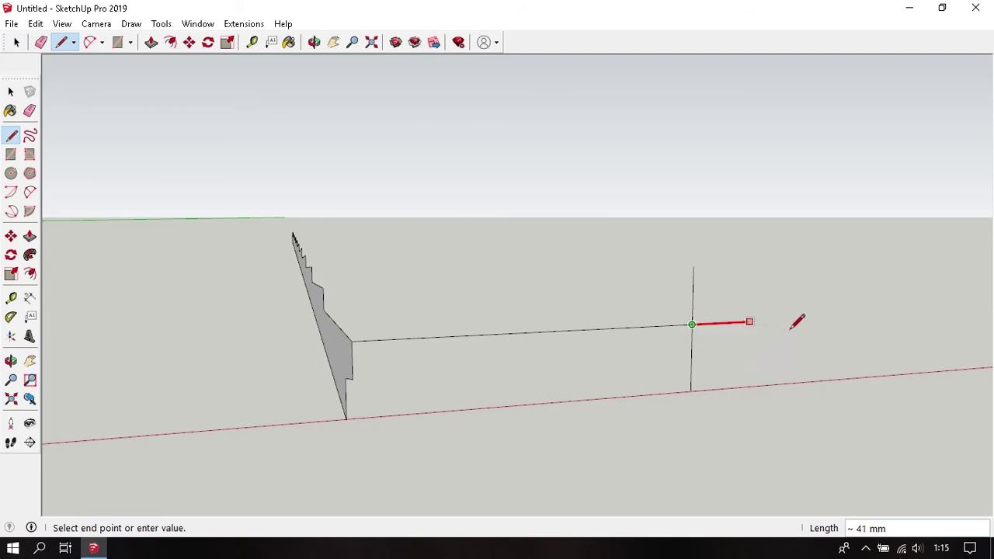
text(10)
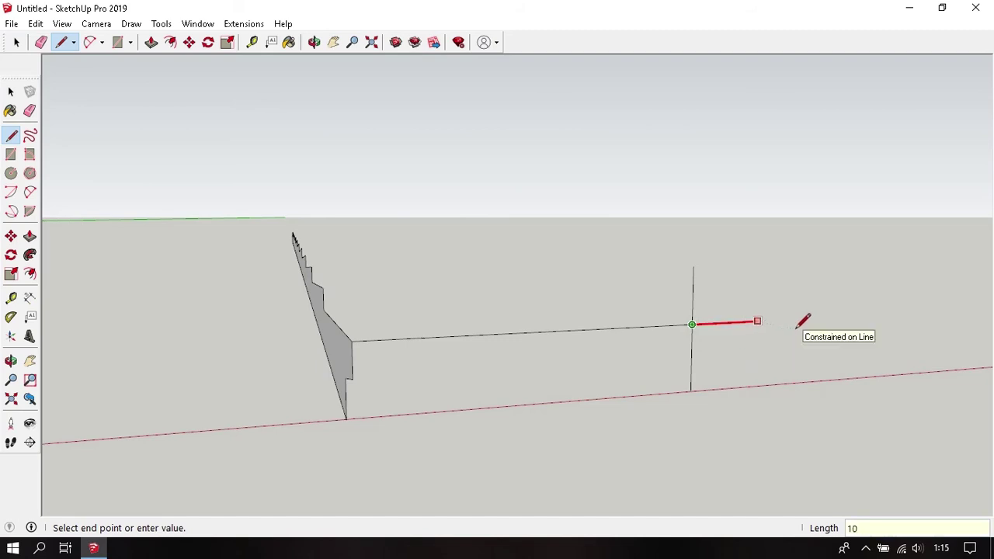
text(0)
key(Return)
key(space)
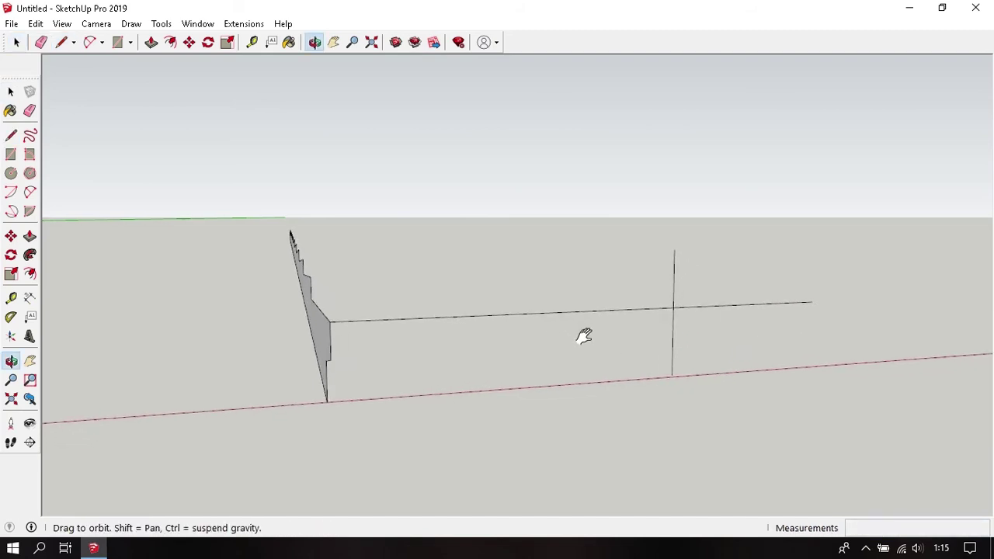
mouse_move(584, 335)
middle_down()
mouse_move(533, 344)
mouse_move(605, 361)
middle_up()
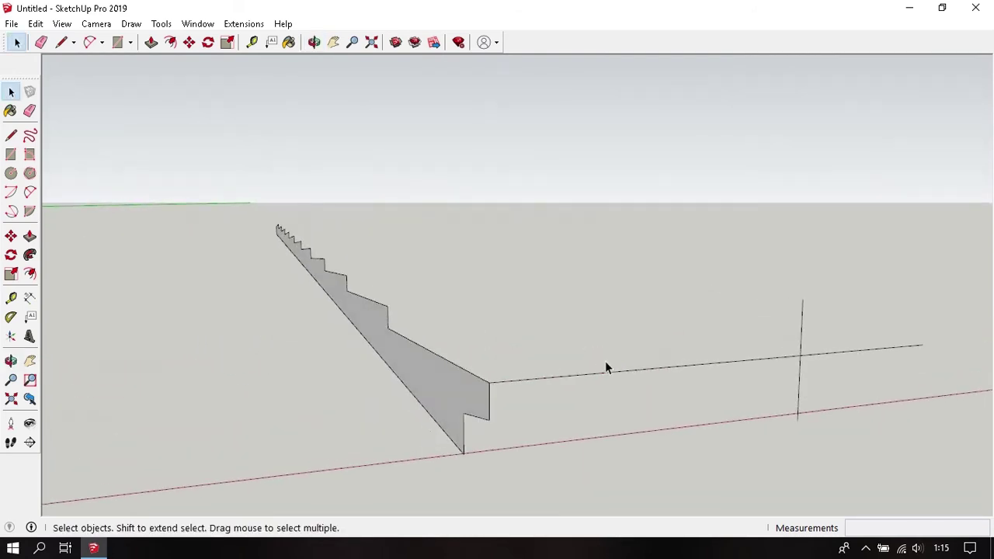
key(a)
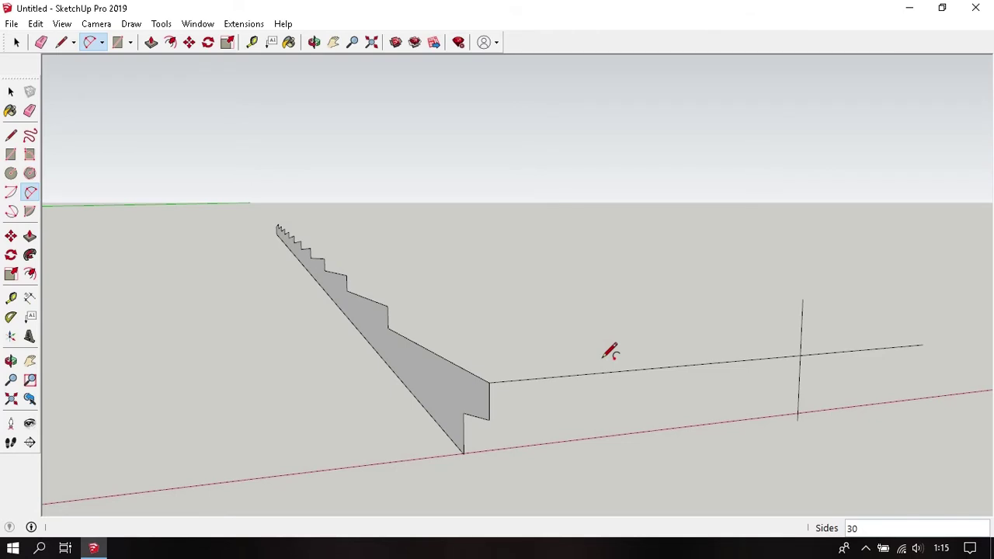
Draw a 10 mm-bulge sag arc followed by a 30 mm-bulge hump arc
click(489, 382)
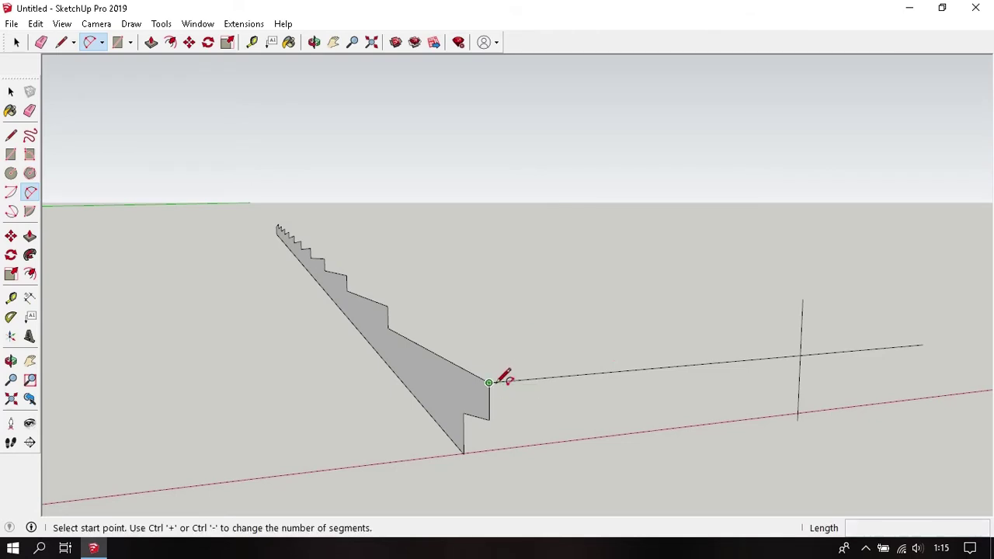
click(800, 354)
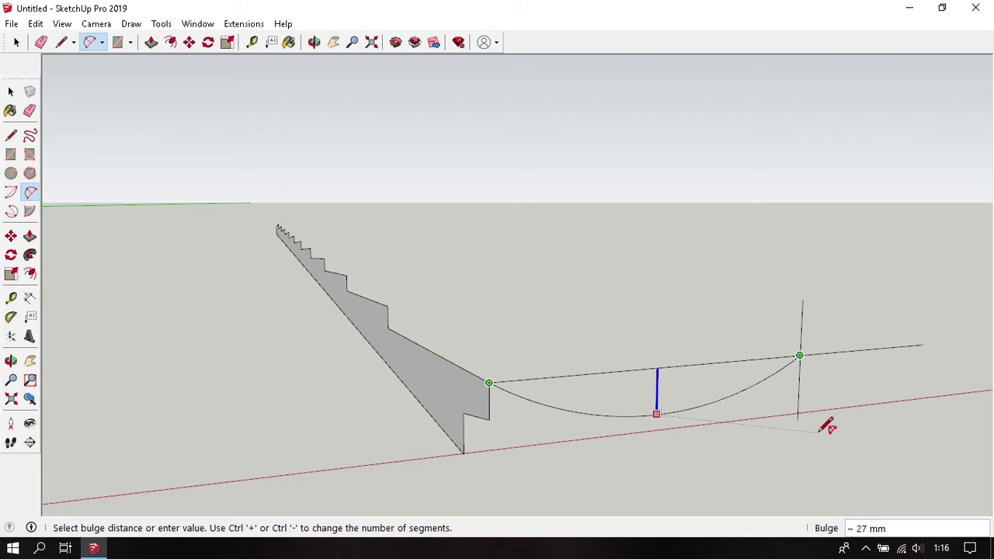
text(10)
key(Return)
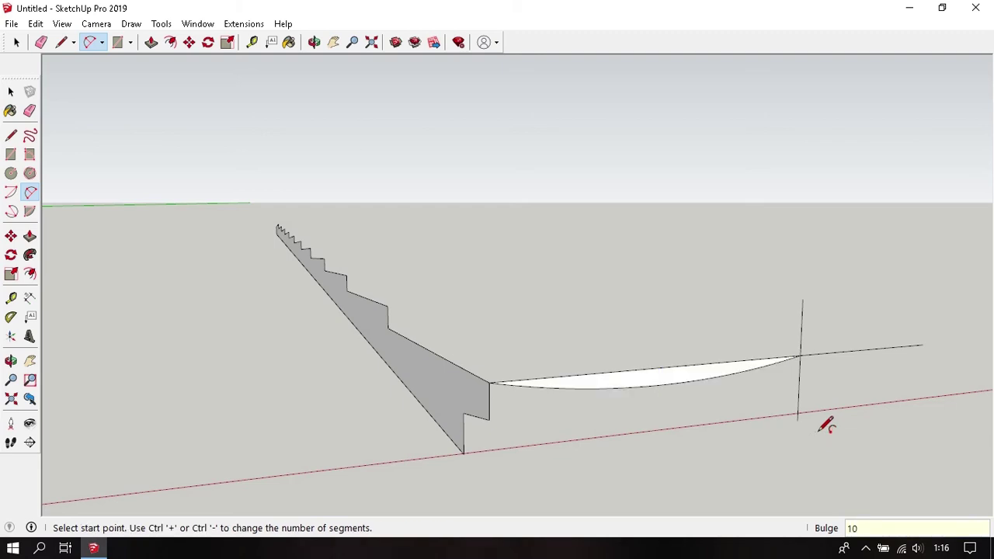
mouse_move(826, 426)
middle_down()
mouse_move(668, 435)
mouse_move(634, 360)
middle_up()
click(615, 369)
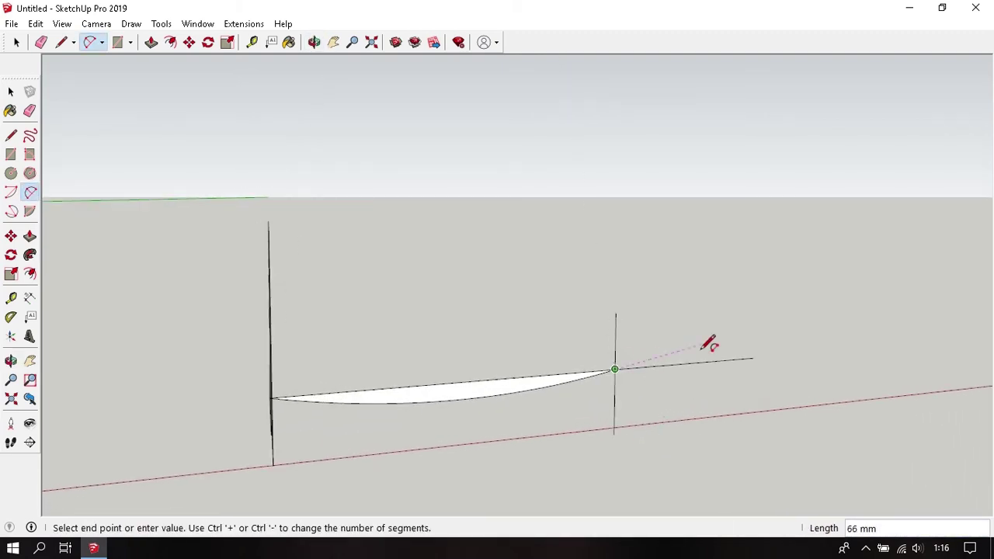
click(754, 358)
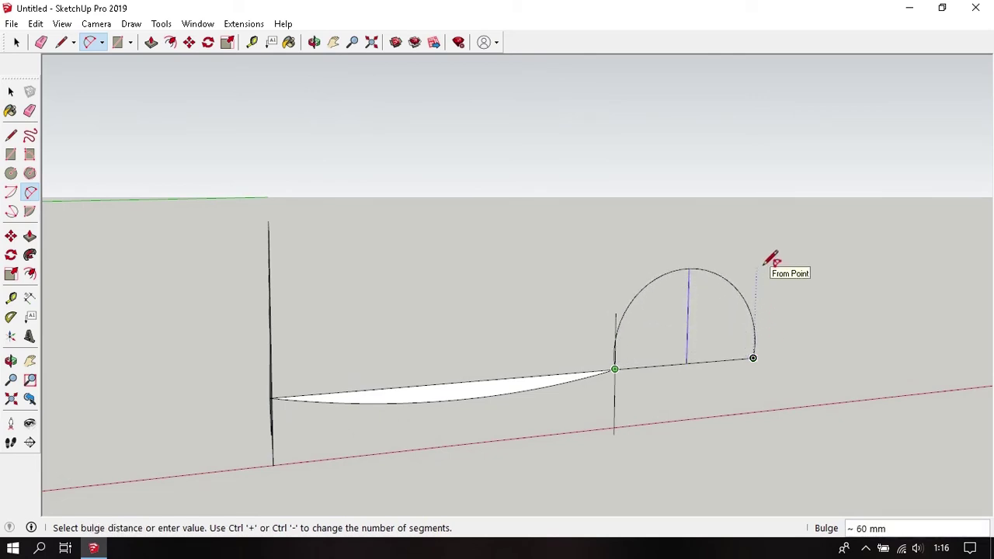
text(30)
key(Return)
key(space)
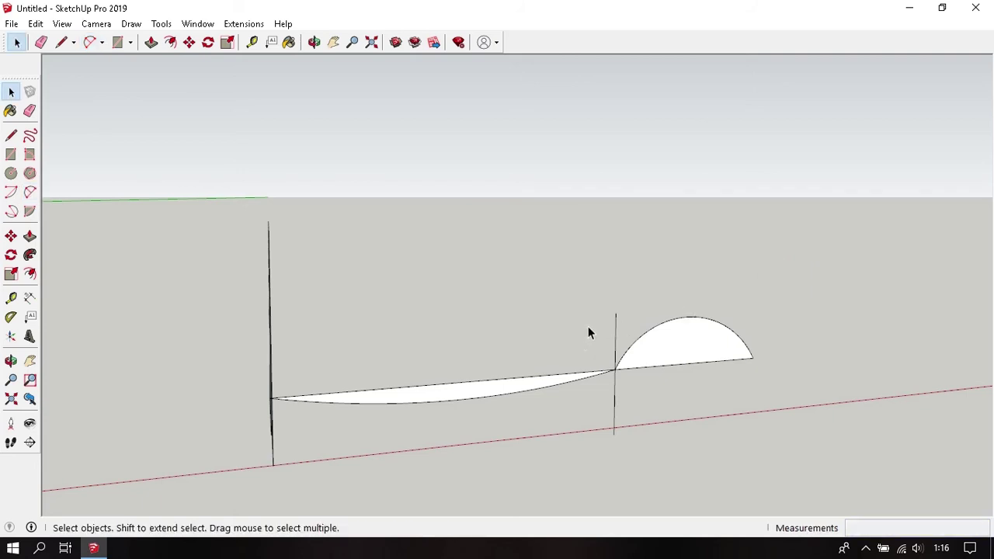
Erase the sag's chord, the vertical guide and the hump's base edge, then select the curve
key(e)
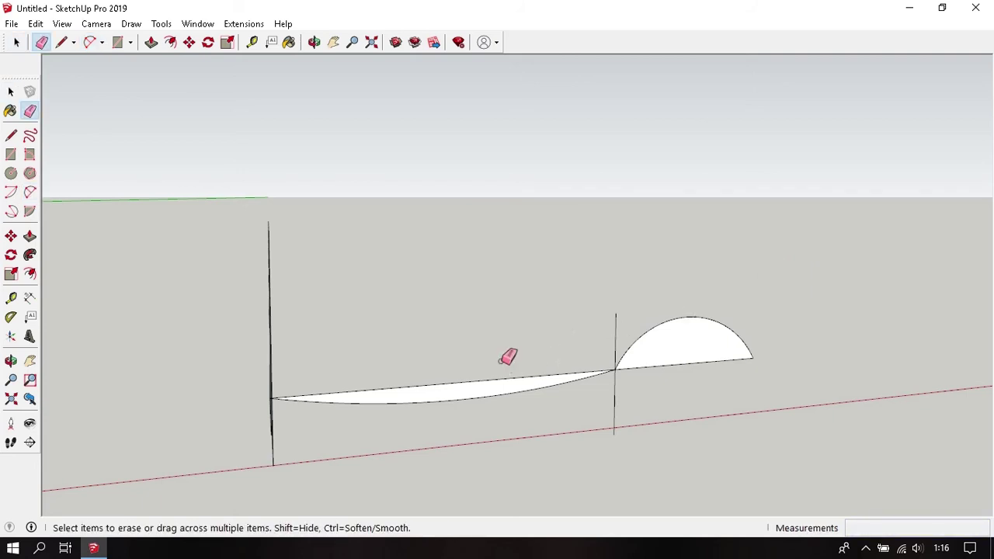
click(487, 380)
click(614, 326)
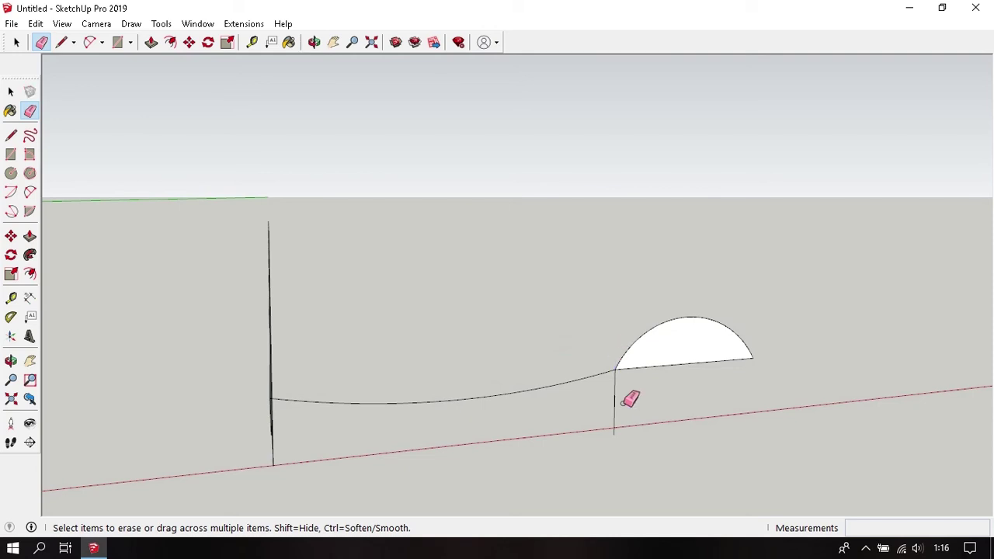
click(616, 402)
click(672, 362)
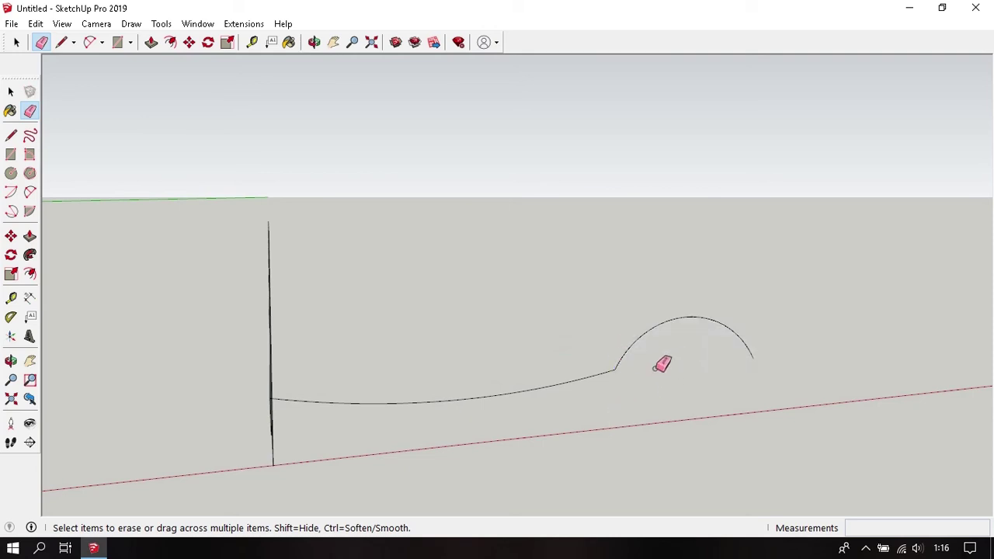
key(space)
mouse_move(661, 362)
middle_down()
mouse_move(586, 334)
mouse_move(648, 327)
middle_up()
drag(666, 241, 477, 366)
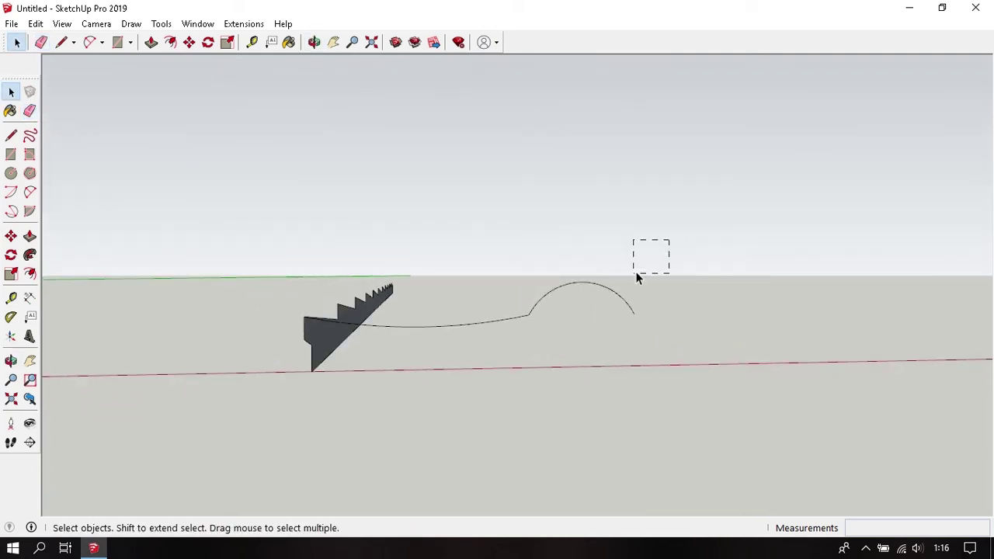
Copy the sag-and-hump curve to the hump's end and array it into ten repeats
key(m)
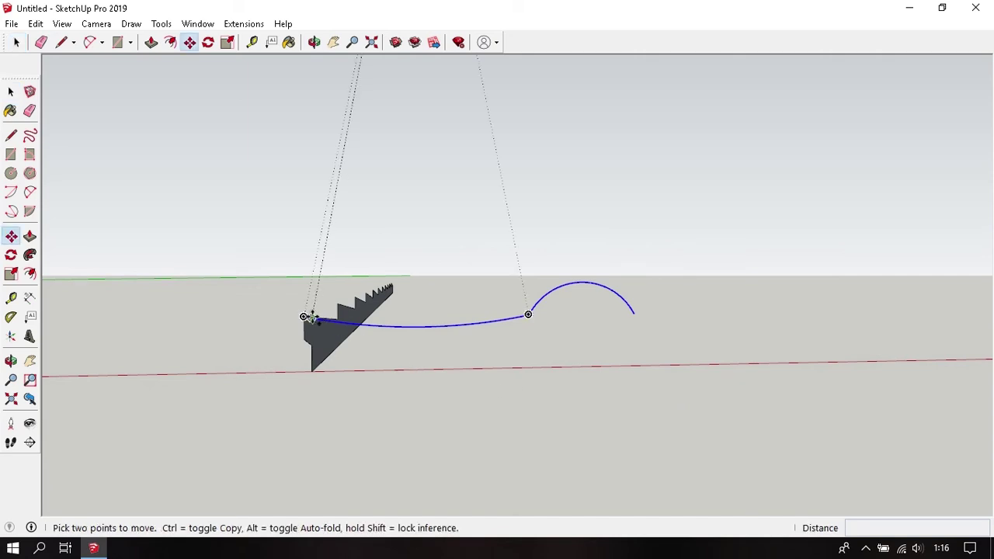
click(303, 316)
key(ctrl)
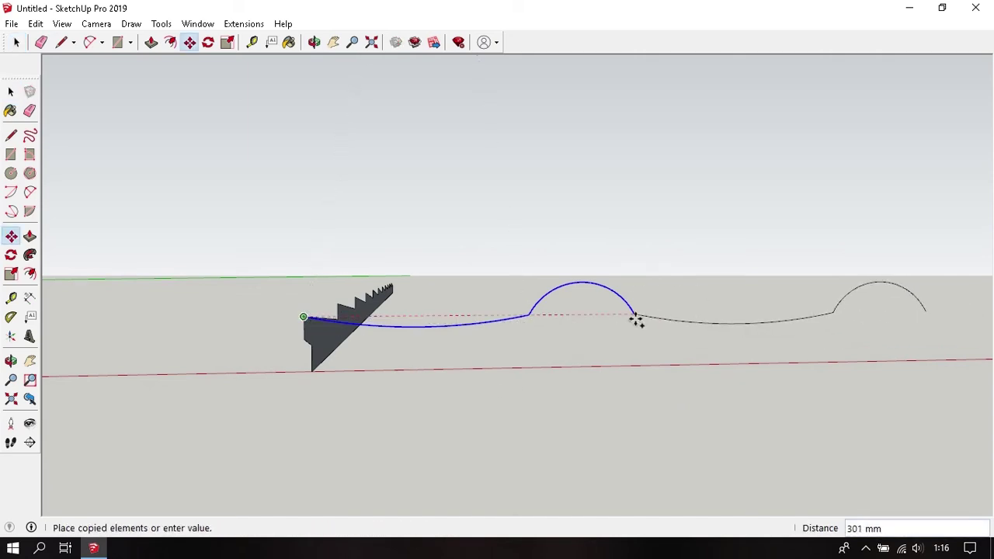
click(634, 314)
mouse_move(501, 369)
middle_down()
mouse_move(440, 396)
mouse_move(458, 413)
middle_up()
text(0)
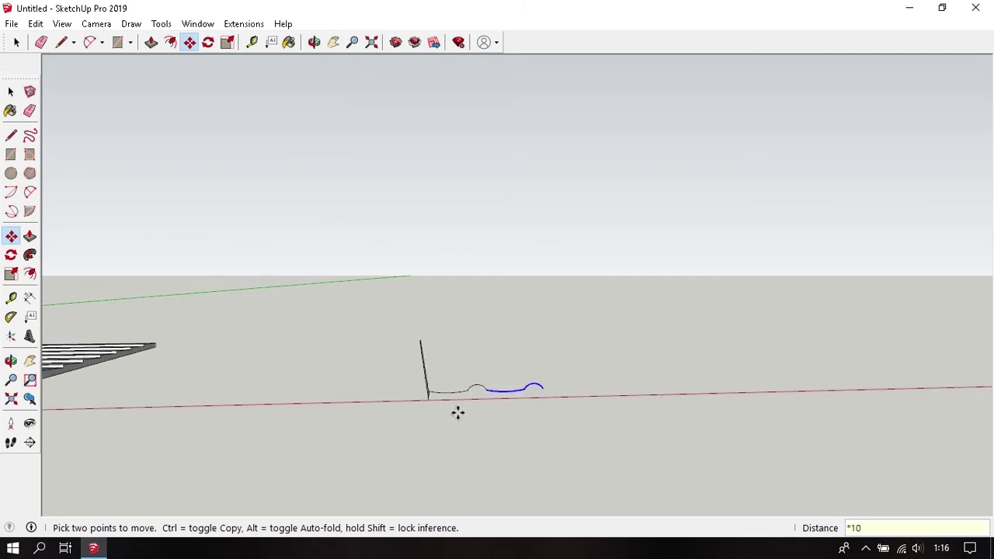
key(Return)
mouse_move(458, 412)
middle_down()
mouse_move(473, 407)
mouse_move(383, 403)
middle_up()
key(space)
Select all the curve copies as one wavy path
mouse_move(705, 388)
mouse_down()
mouse_move(398, 418)
mouse_move(417, 409)
mouse_up()
middle_drag(520, 370, 548, 349)
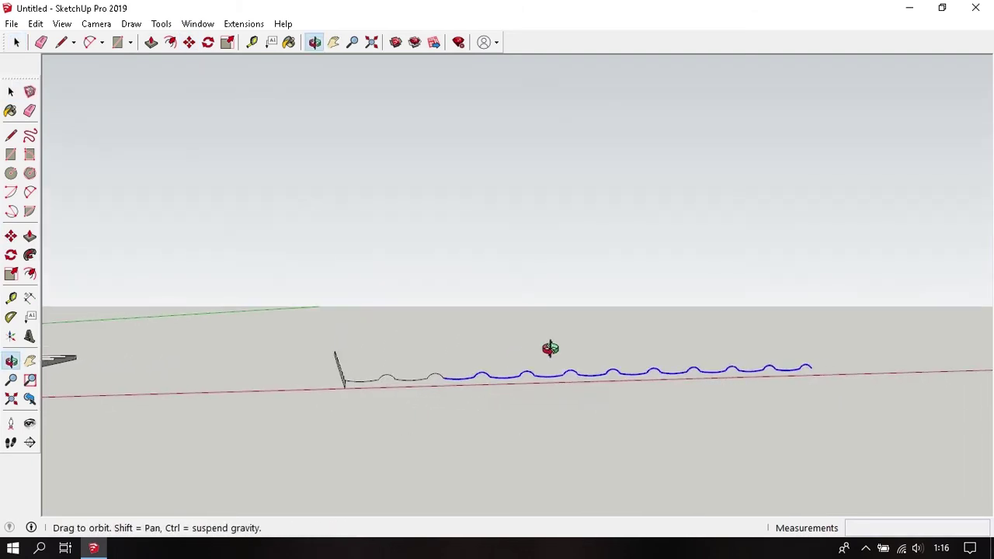
drag(867, 334, 366, 421)
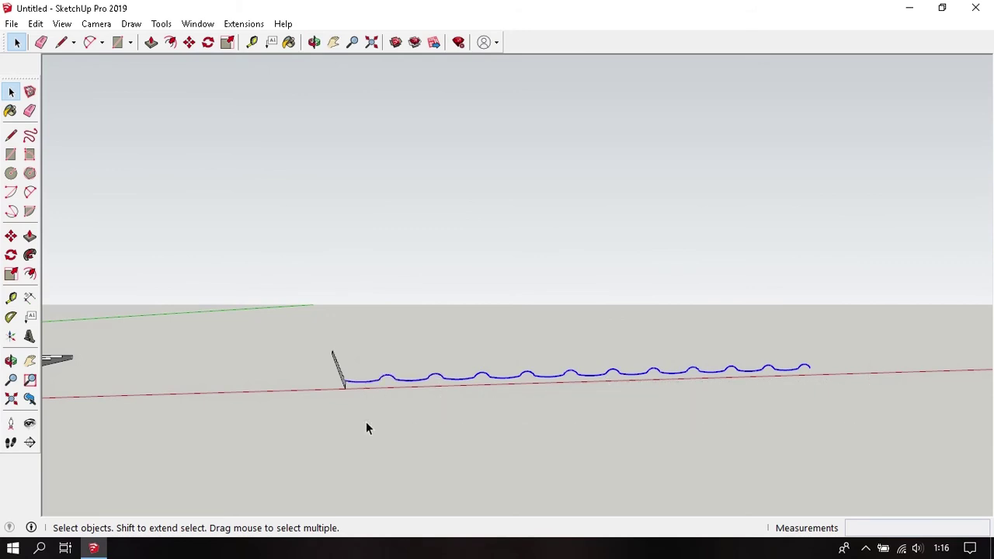
middle_drag(358, 395, 542, 470)
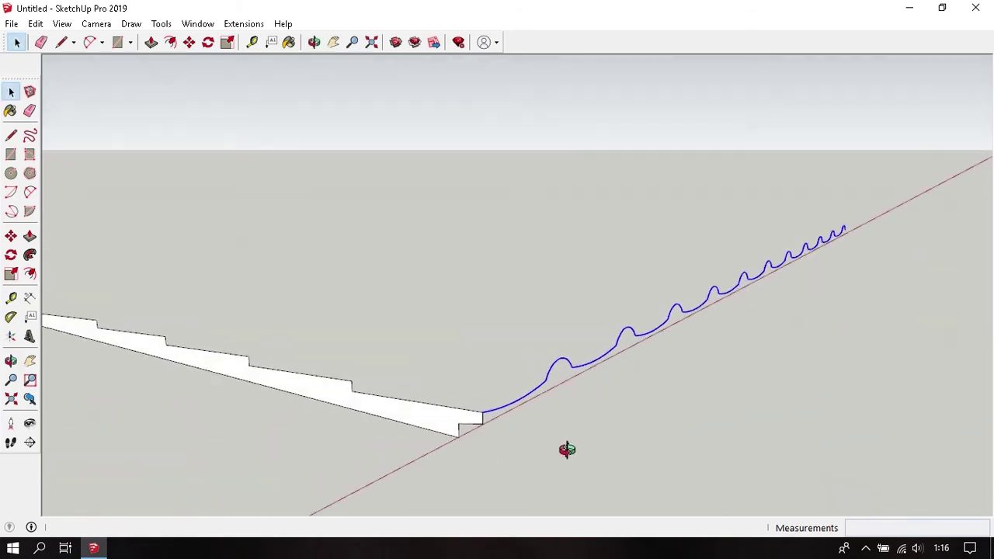
Sweep the stepped profile along the wavy path with Follow Me, then select the finished tile sheet
click(34, 255)
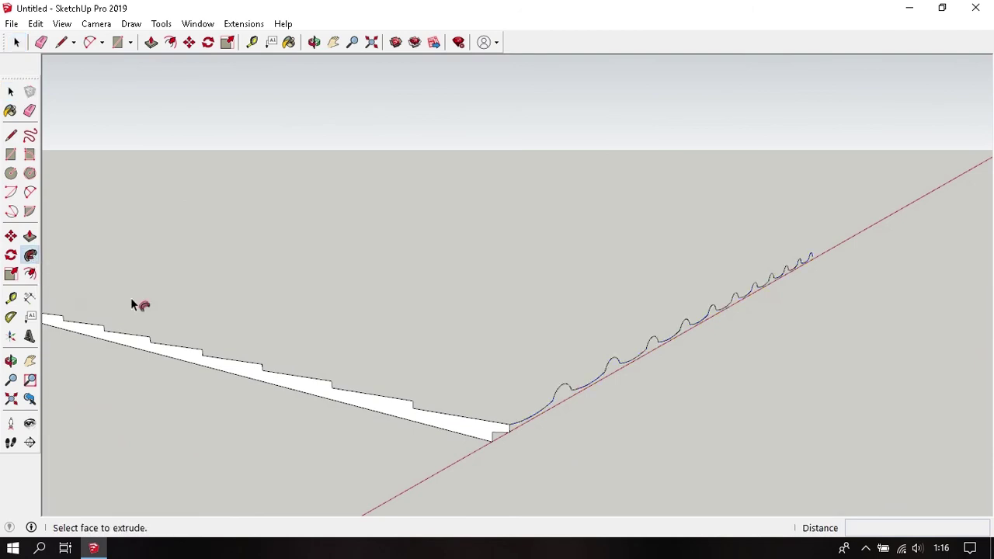
click(365, 405)
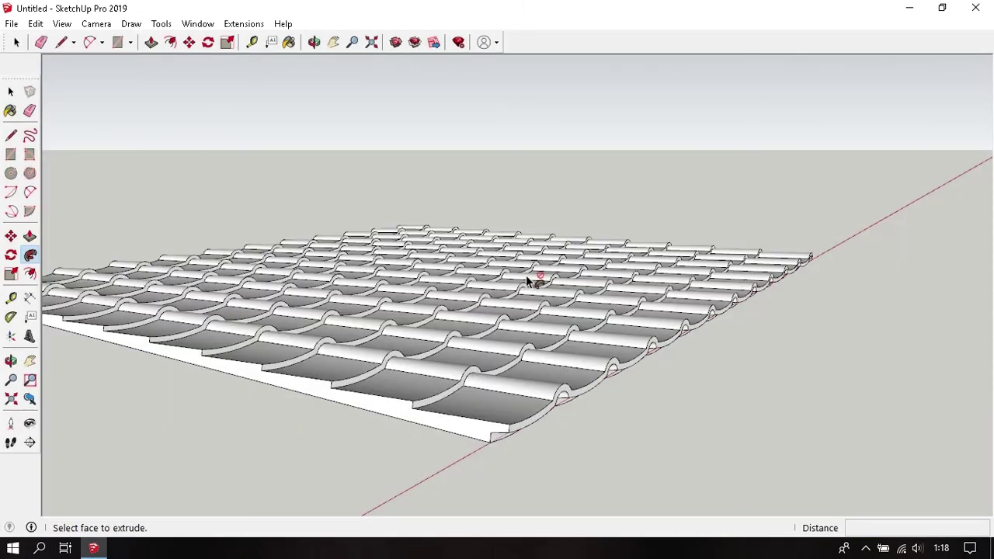
mouse_move(528, 281)
middle_down()
mouse_move(559, 324)
mouse_move(412, 455)
mouse_move(440, 353)
mouse_move(386, 344)
mouse_move(435, 311)
middle_up()
key(space)
drag(652, 137, 317, 432)
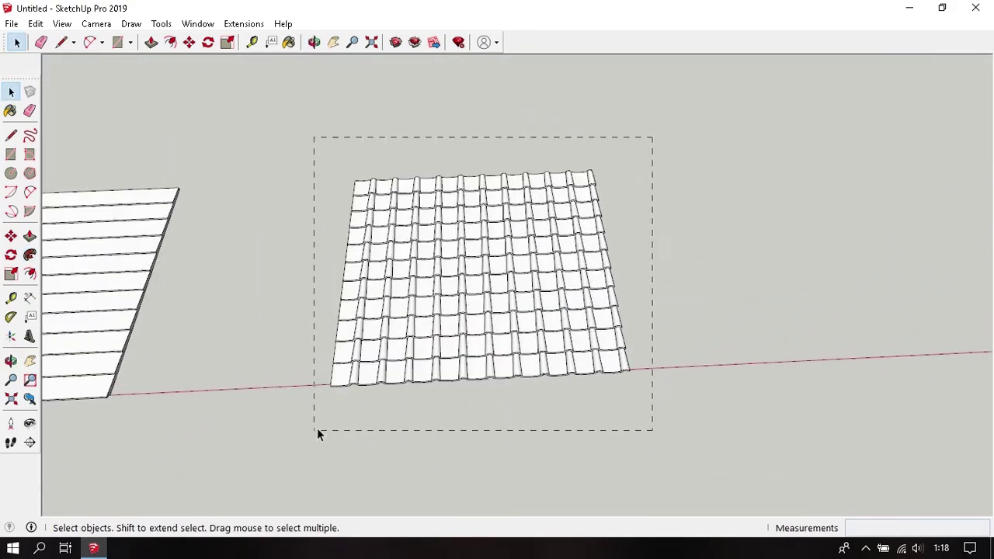
Make the selected clay-tile roof into a single group
right_click(443, 283)
click(540, 352)
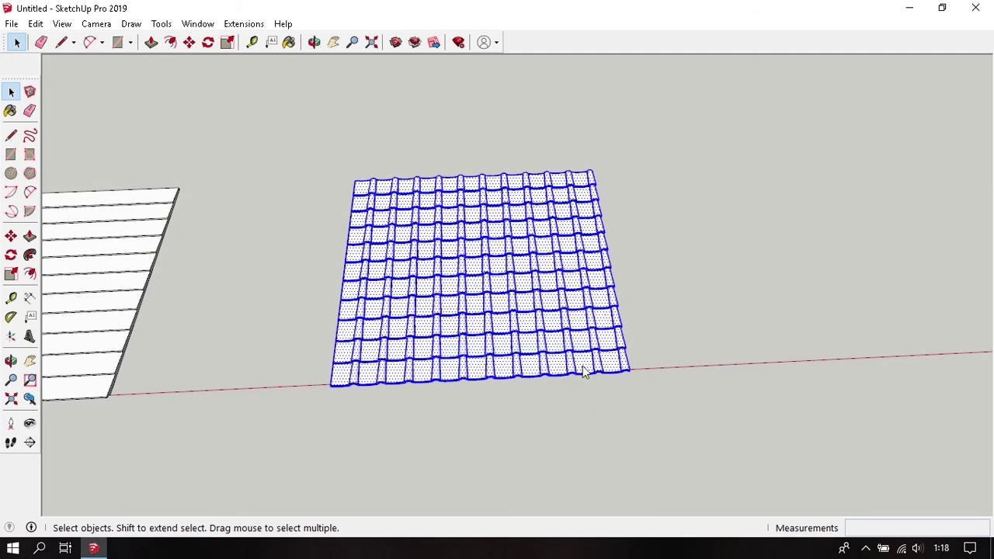
click(471, 422)
Move the tile roof group beside the stepped-plank sheet to complete the row
scroll(484, 416, down, 3)
mouse_move(485, 416)
middle_down()
mouse_move(582, 395)
mouse_move(595, 363)
middle_up()
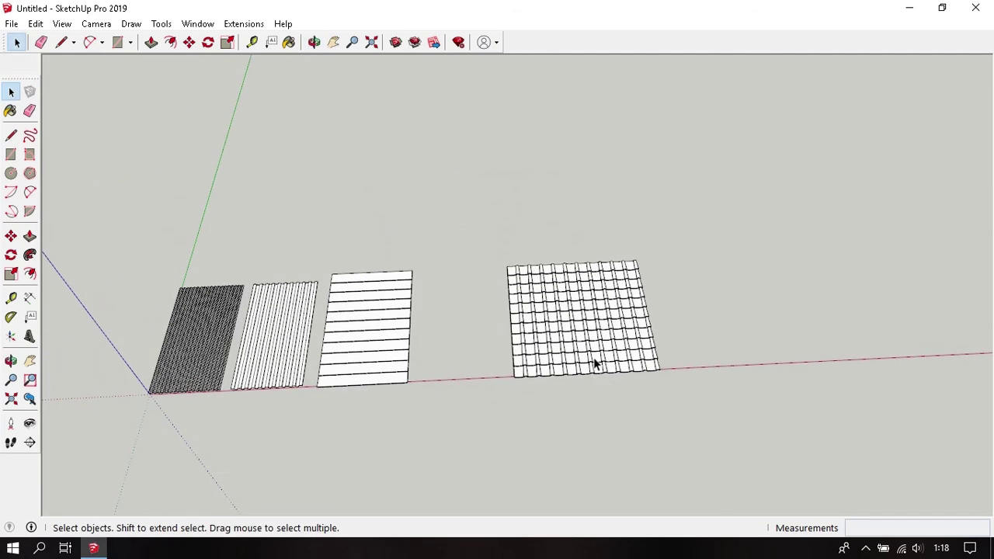
key(m)
click(595, 363)
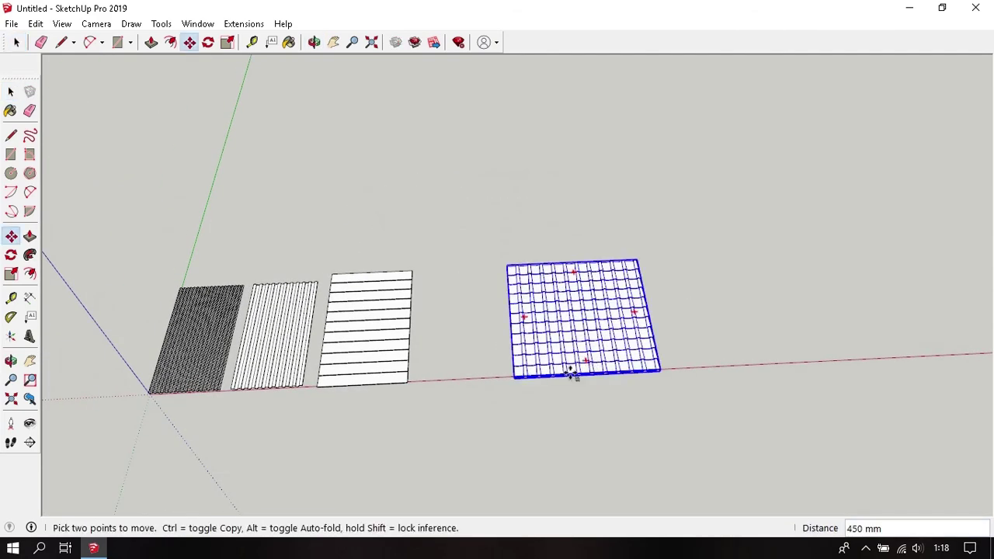
click(511, 389)
key(space)
mouse_move(358, 397)
middle_down()
mouse_move(513, 401)
mouse_move(481, 349)
mouse_move(453, 395)
mouse_move(511, 437)
mouse_move(533, 422)
mouse_move(567, 442)
middle_up()
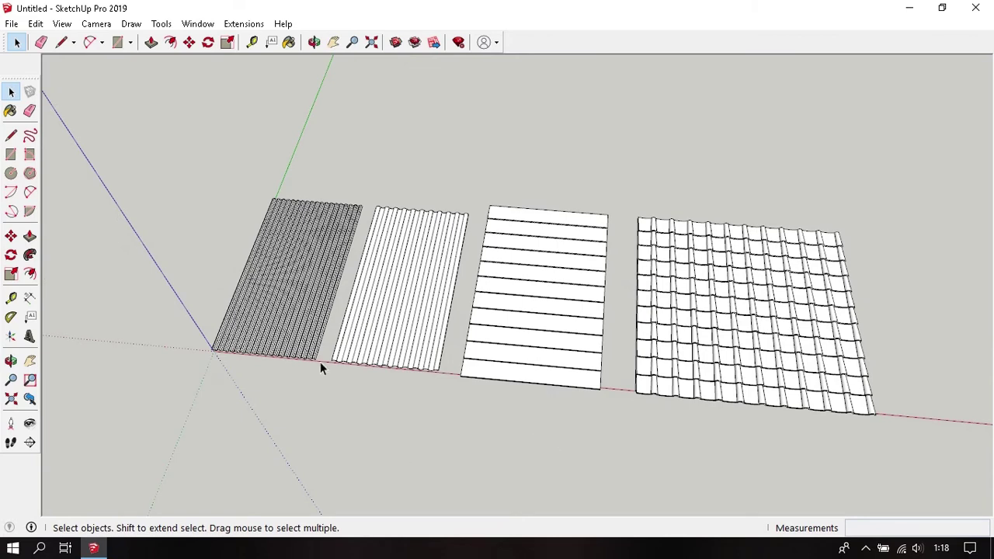
click(294, 332)
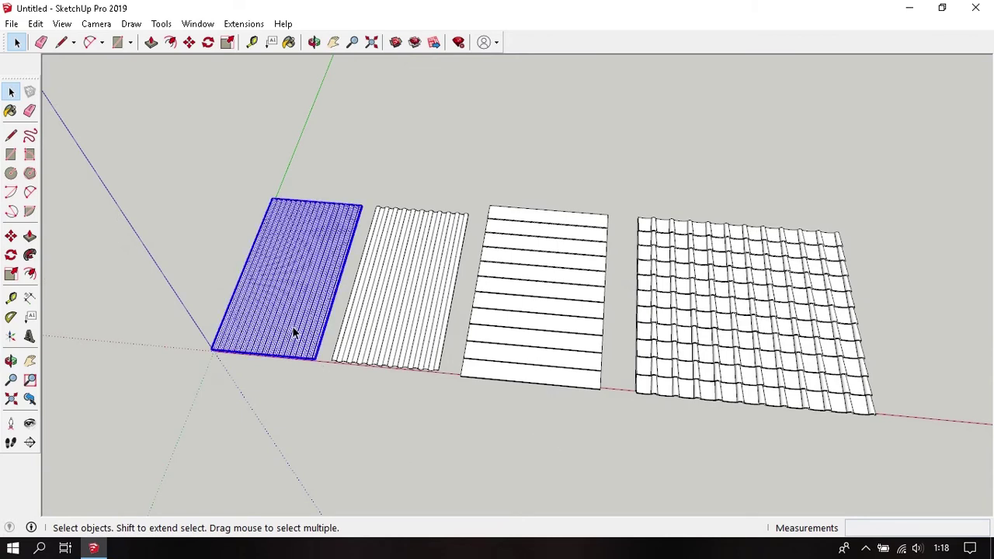
click(394, 333)
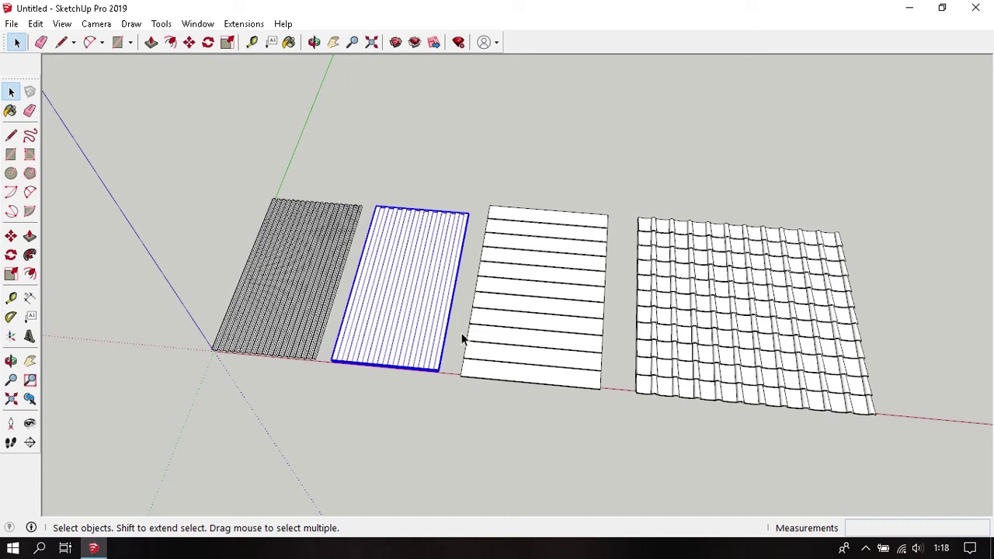
click(555, 327)
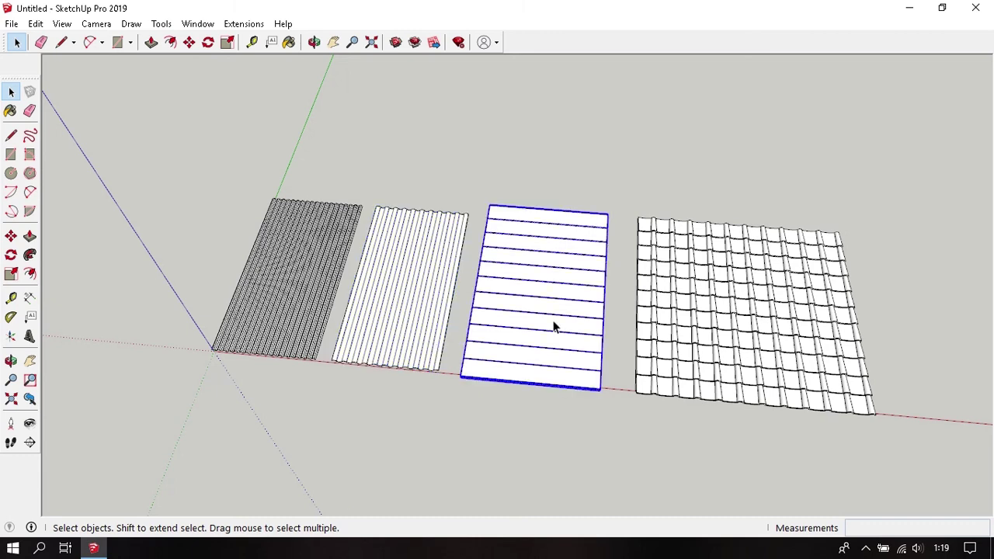
click(730, 321)
scroll(849, 357, up, 3)
key(o)
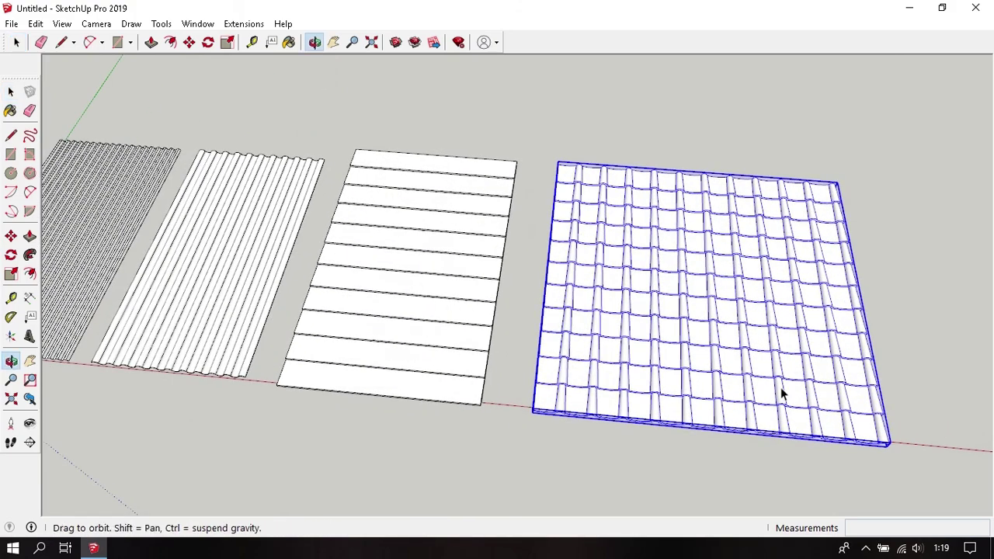
drag(782, 395, 801, 309)
key(space)
click(680, 389)
middle_drag(679, 388, 963, 214)
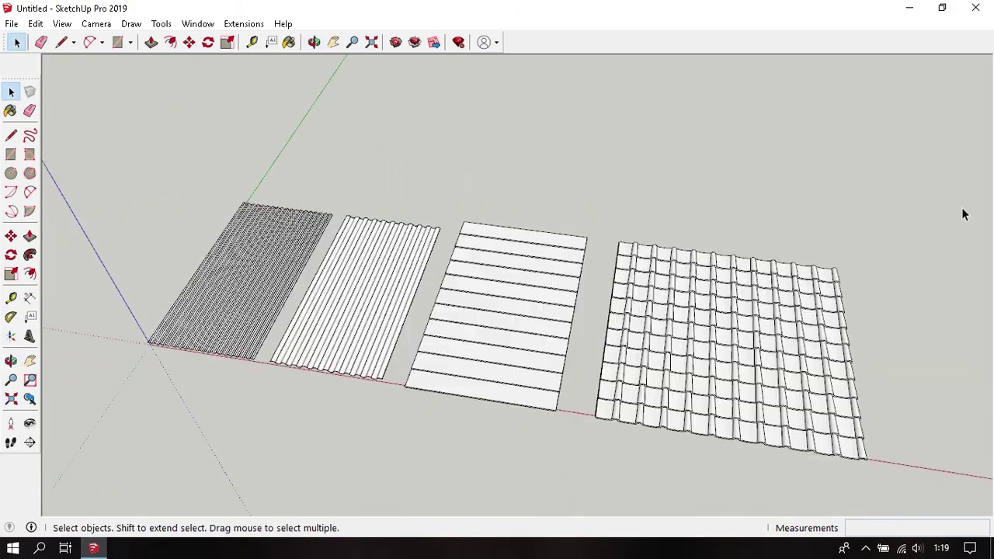